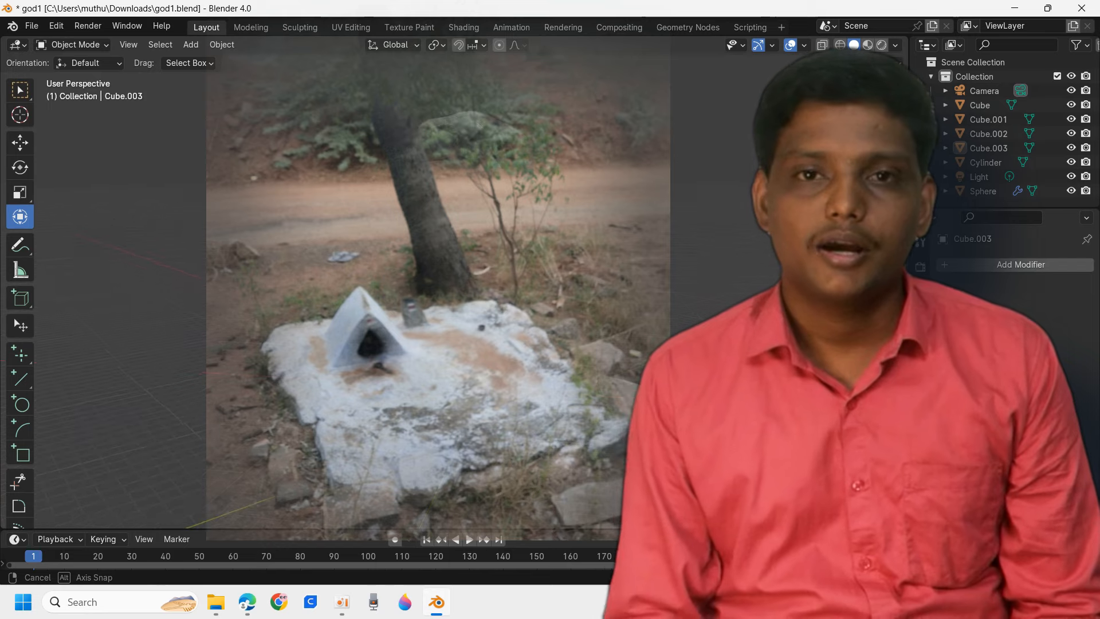
middle_drag(338, 361, 312, 282)
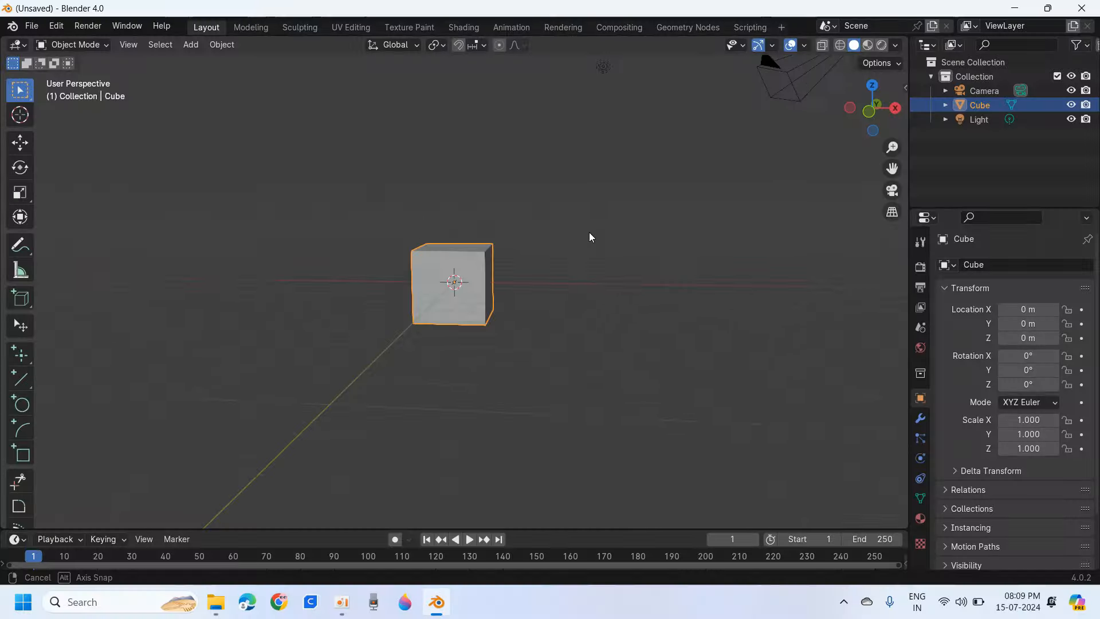
middle_drag(589, 232, 370, 254)
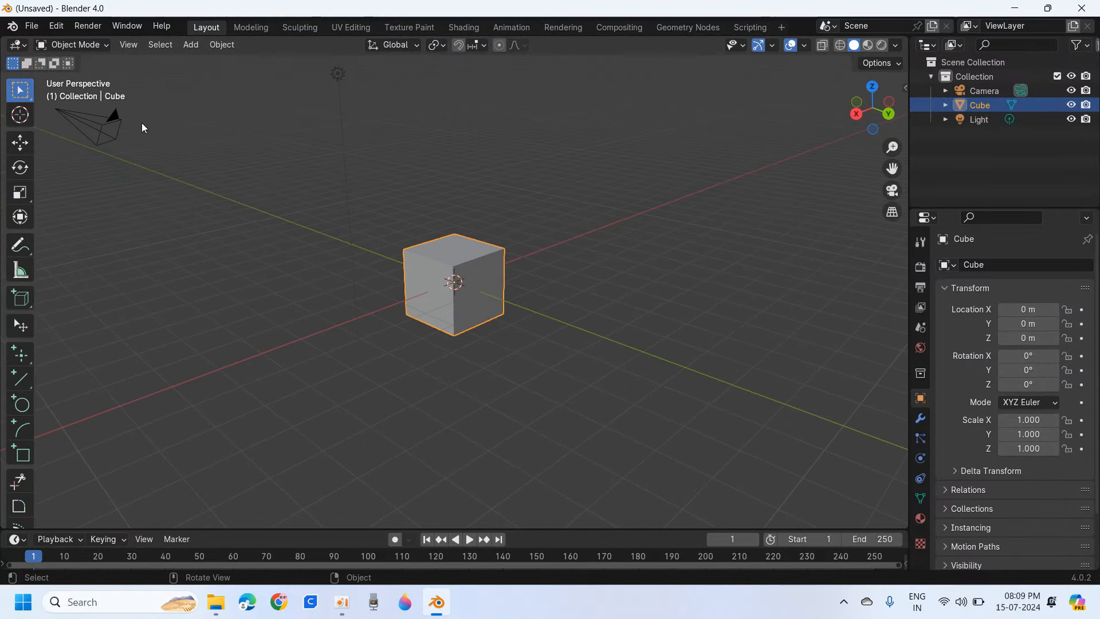
middle_drag(530, 280, 489, 255)
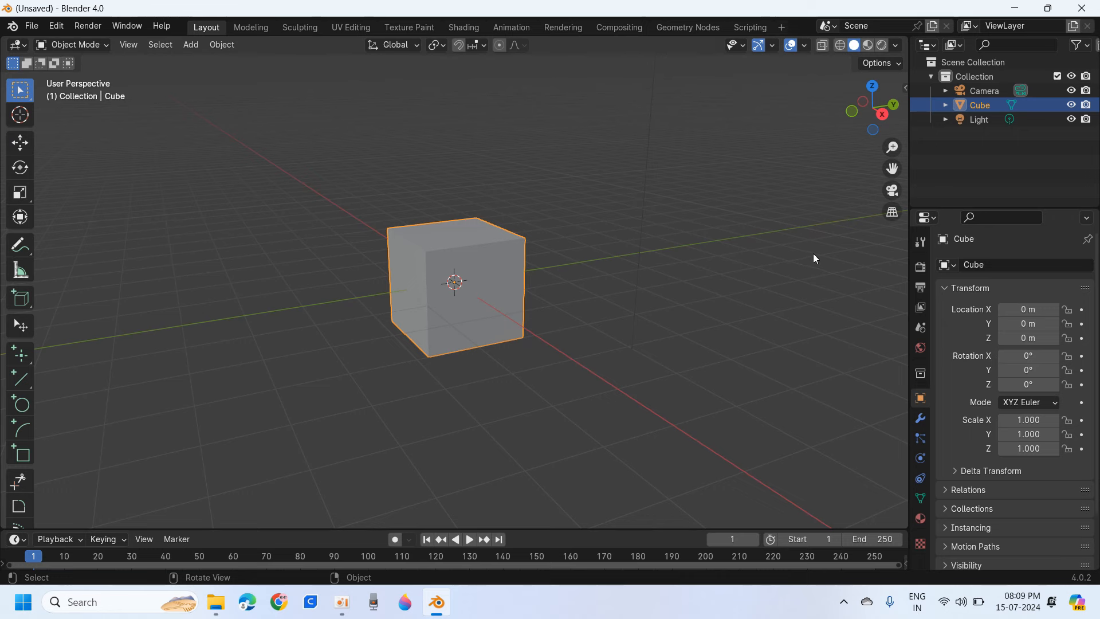
Switch the default cube to Edit Mode and return it to Object Mode
click(73, 45)
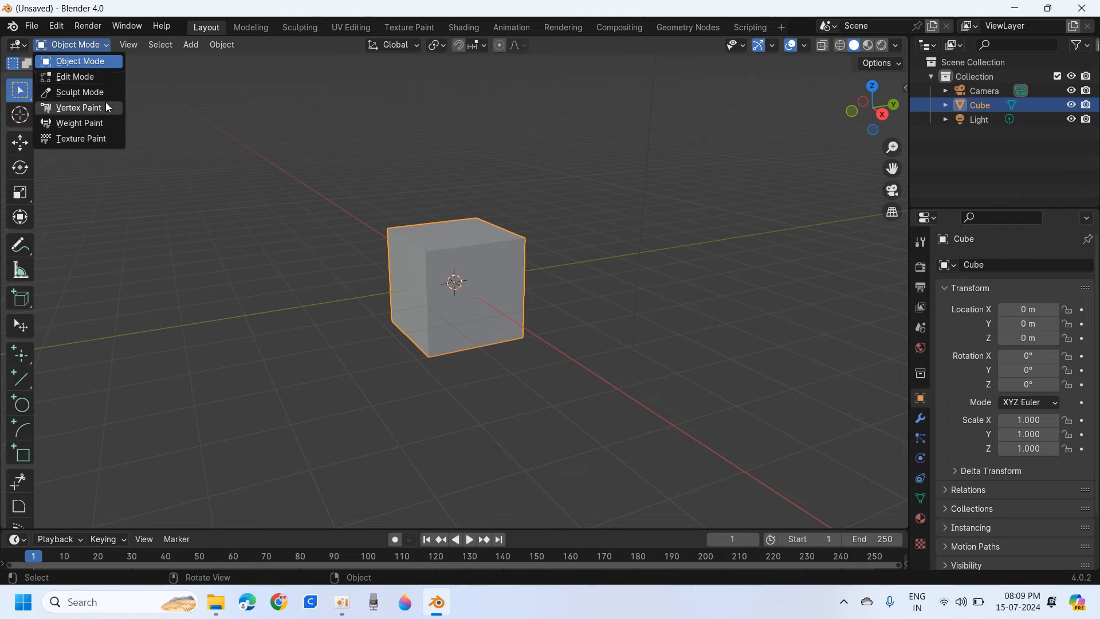
click(107, 61)
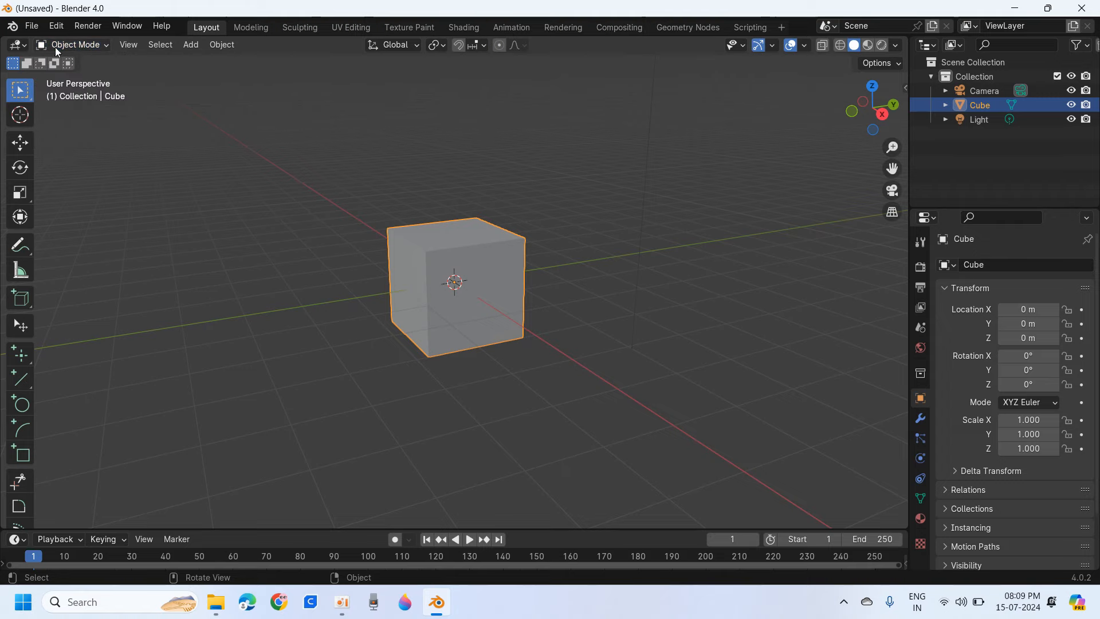
click(55, 47)
click(96, 114)
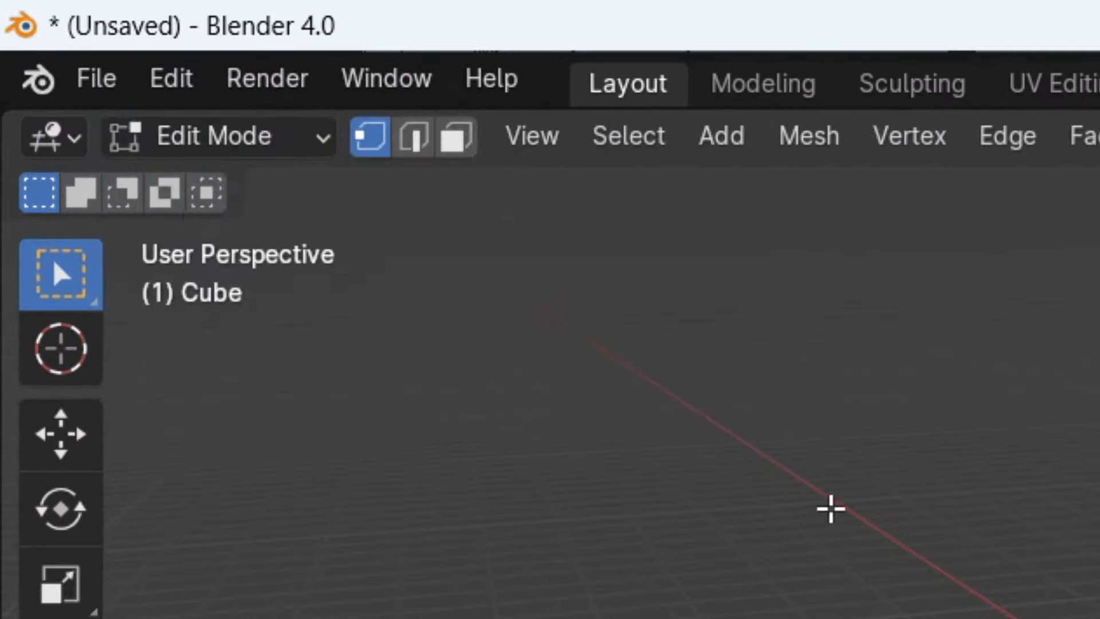
key(Tab)
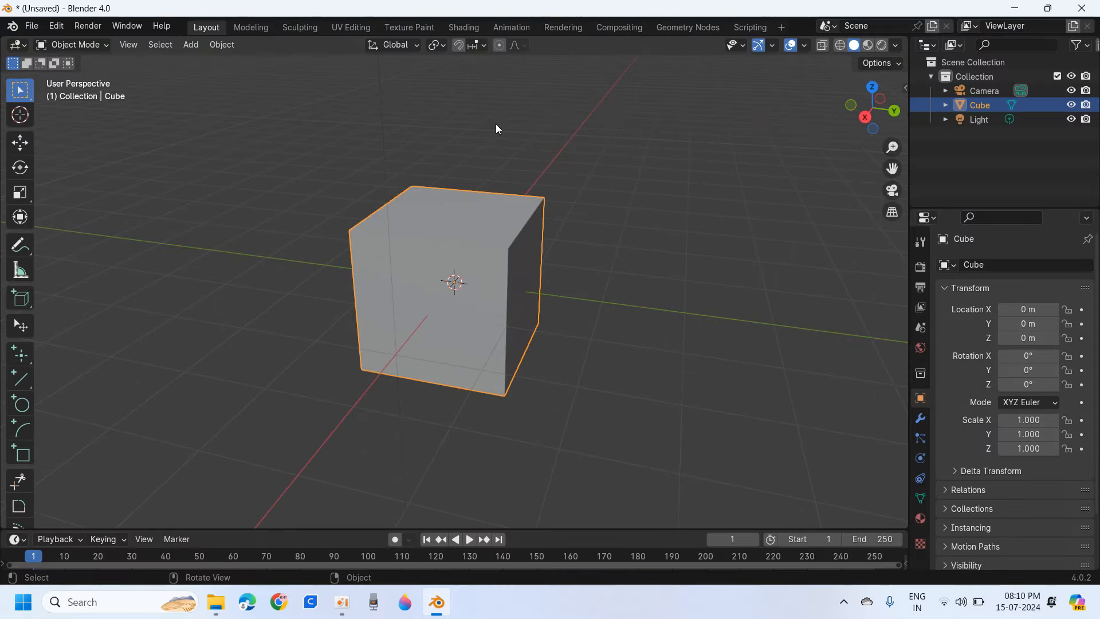
Delete the default cube and add a new cube mesh at the world origin
middle_drag(431, 246, 345, 263)
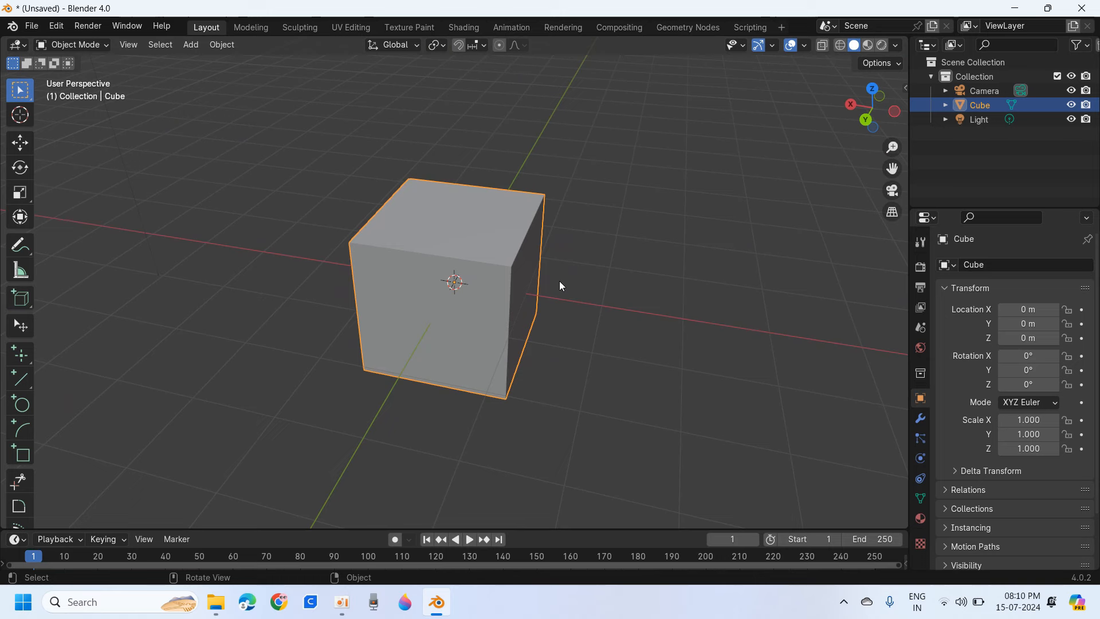
click(874, 127)
middle_drag(387, 264, 404, 307)
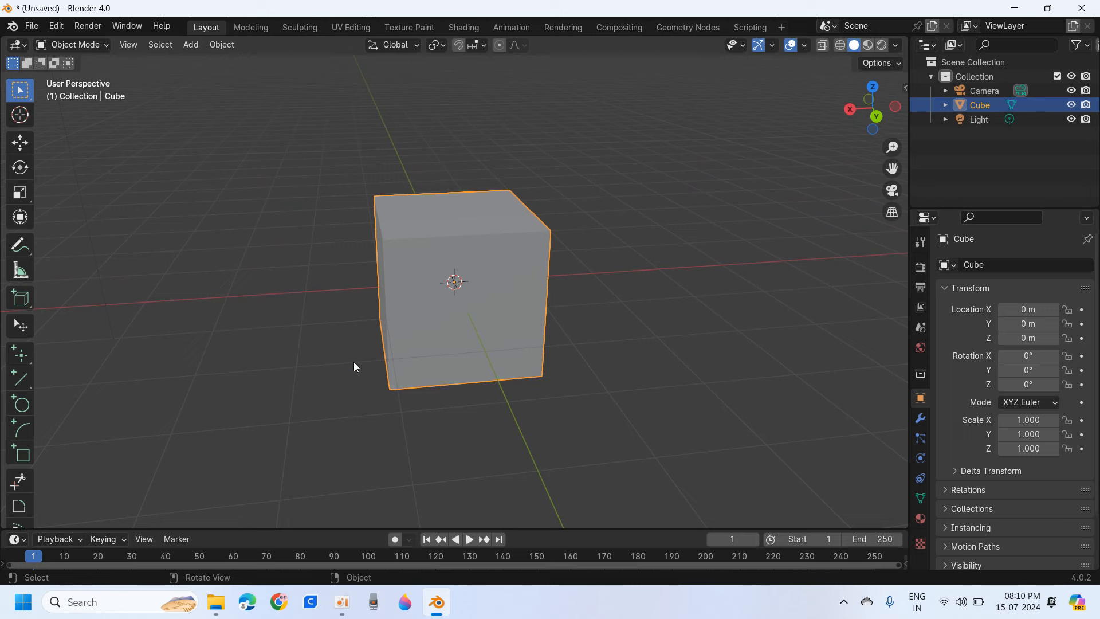
click(191, 44)
key(Delete)
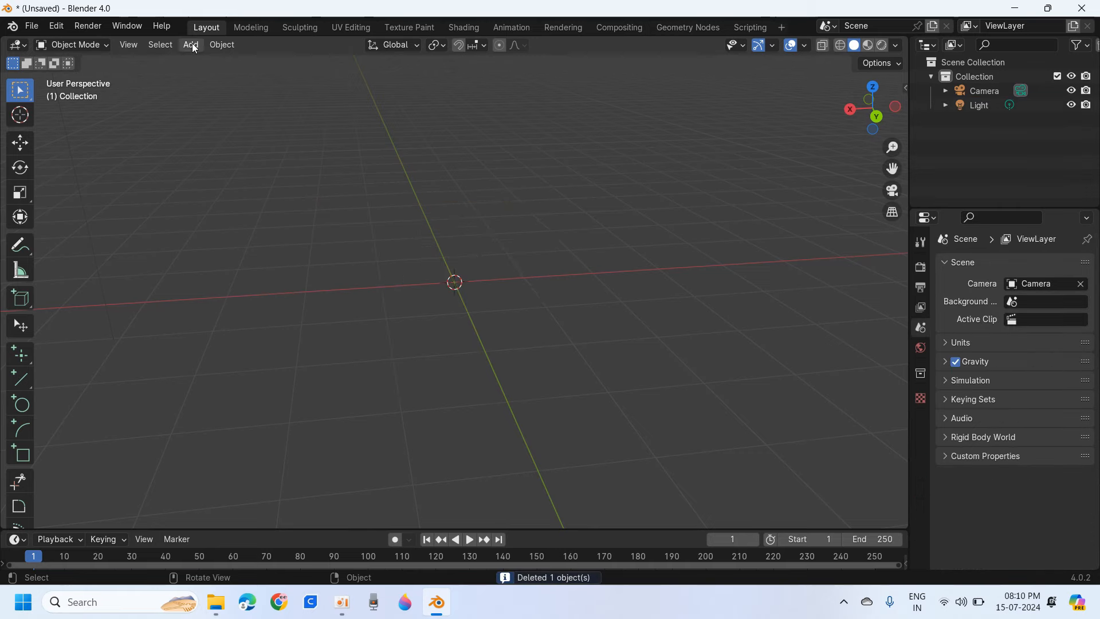
click(192, 46)
mouse_move(210, 63)
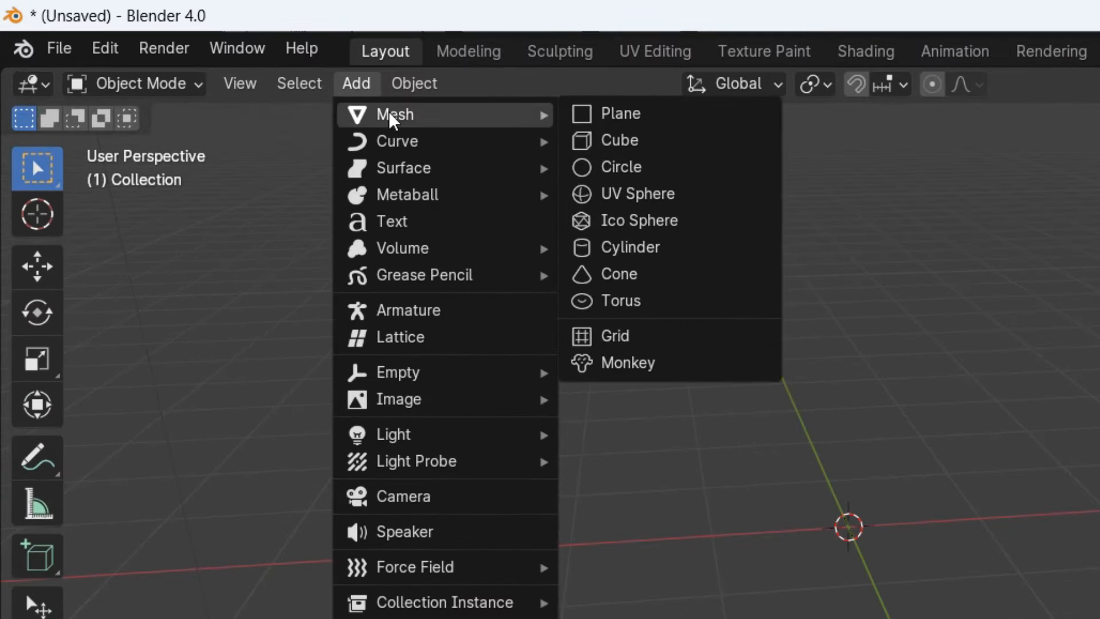
click(631, 141)
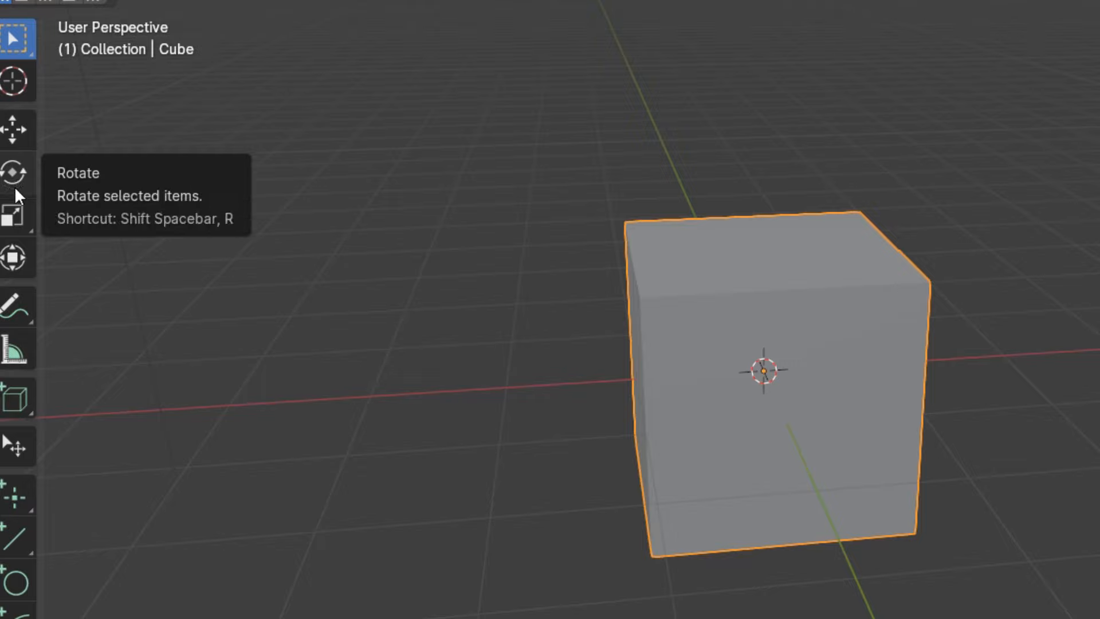
Activate the Transform tool and scale the new cube up uniformly to about 3.404
click(12, 257)
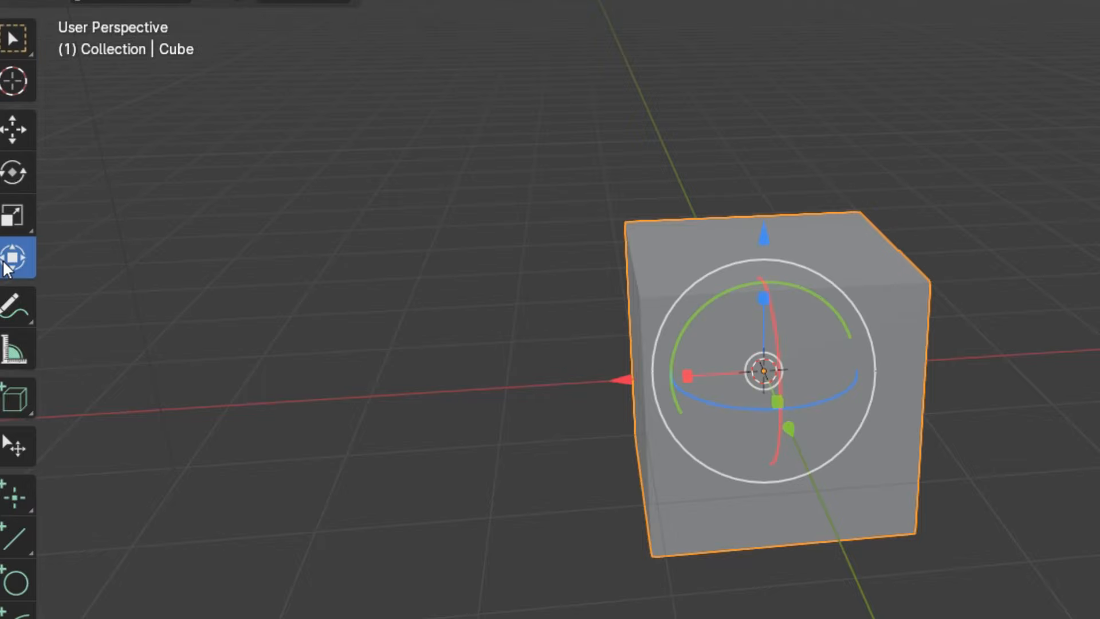
key(s)
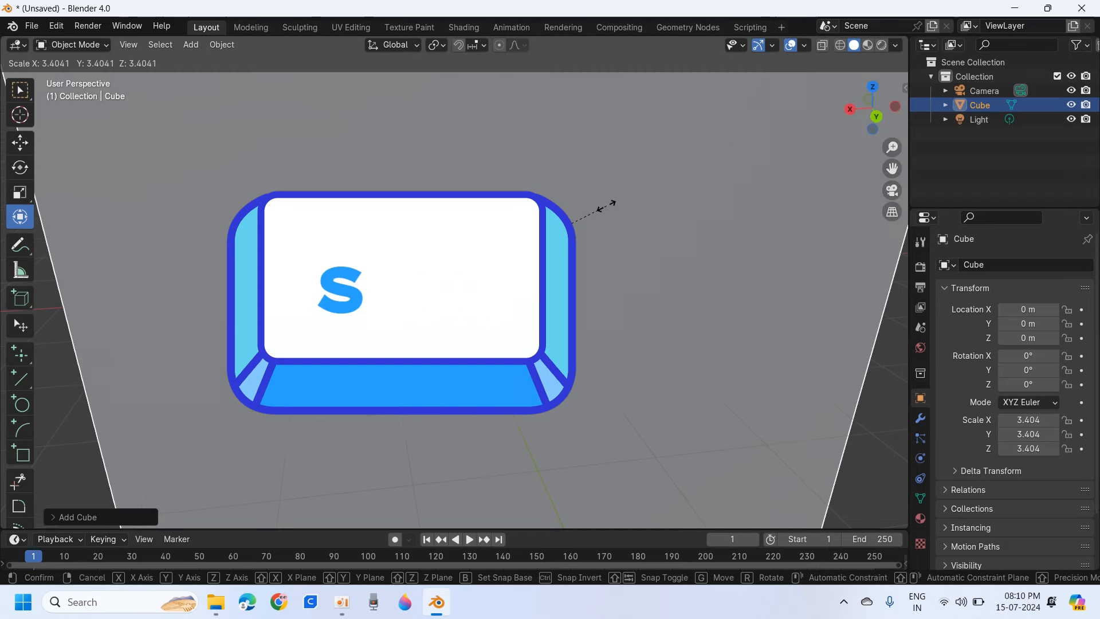
click(606, 207)
Flatten the large cube into a thin slab with a Z scale of about 0.075, and deselect it
scroll(488, 251, down, 6)
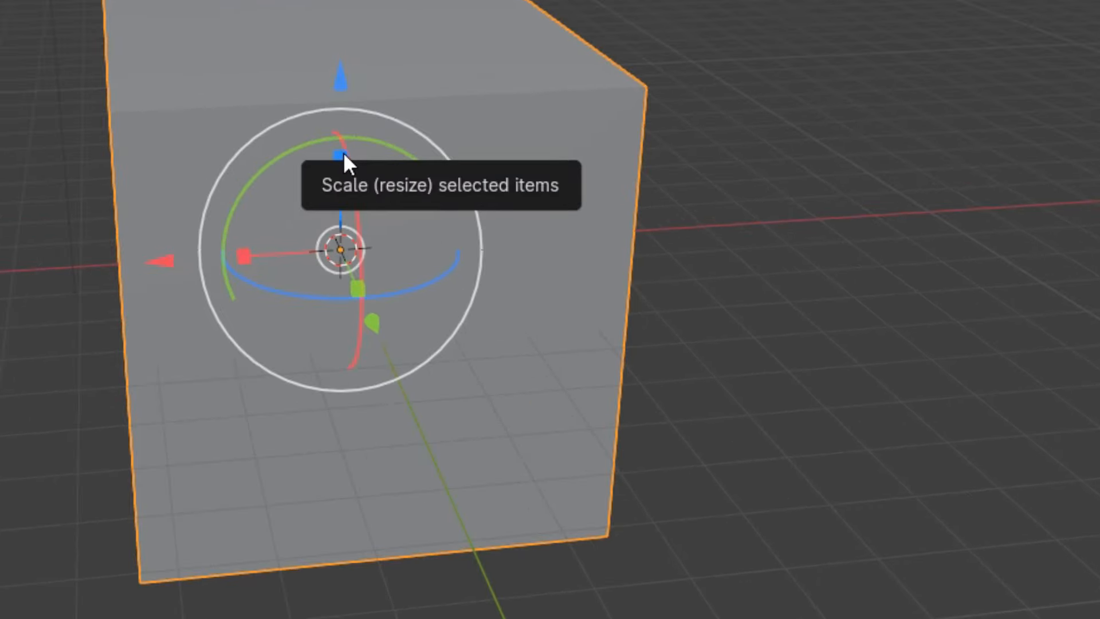
drag(457, 242, 455, 271)
drag(343, 238, 341, 250)
drag(913, 68, 870, 88)
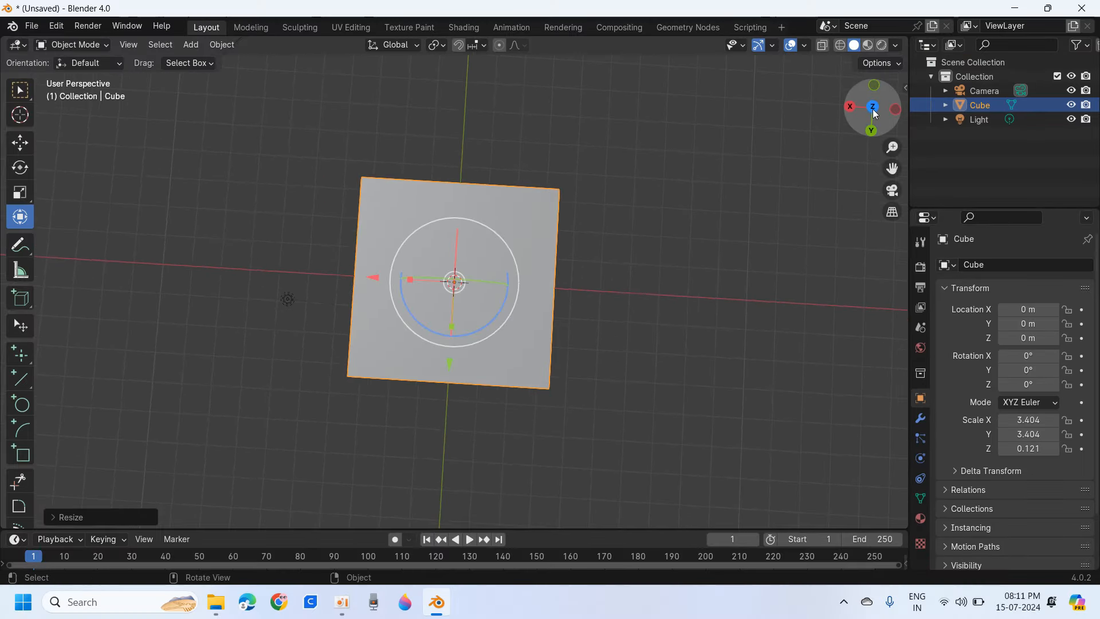
click(873, 109)
middle_drag(751, 263, 552, 202)
drag(455, 243, 455, 252)
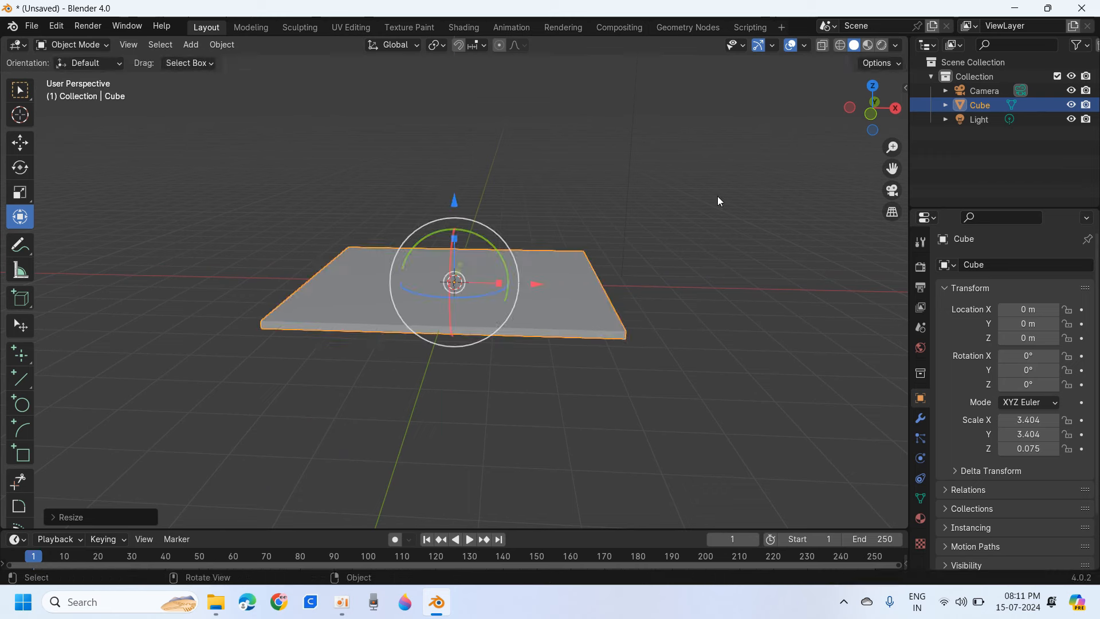
click(718, 196)
Add a second cube in the middle of the slab and scale it down uniformly to about 0.267
middle_drag(576, 77, 462, 259)
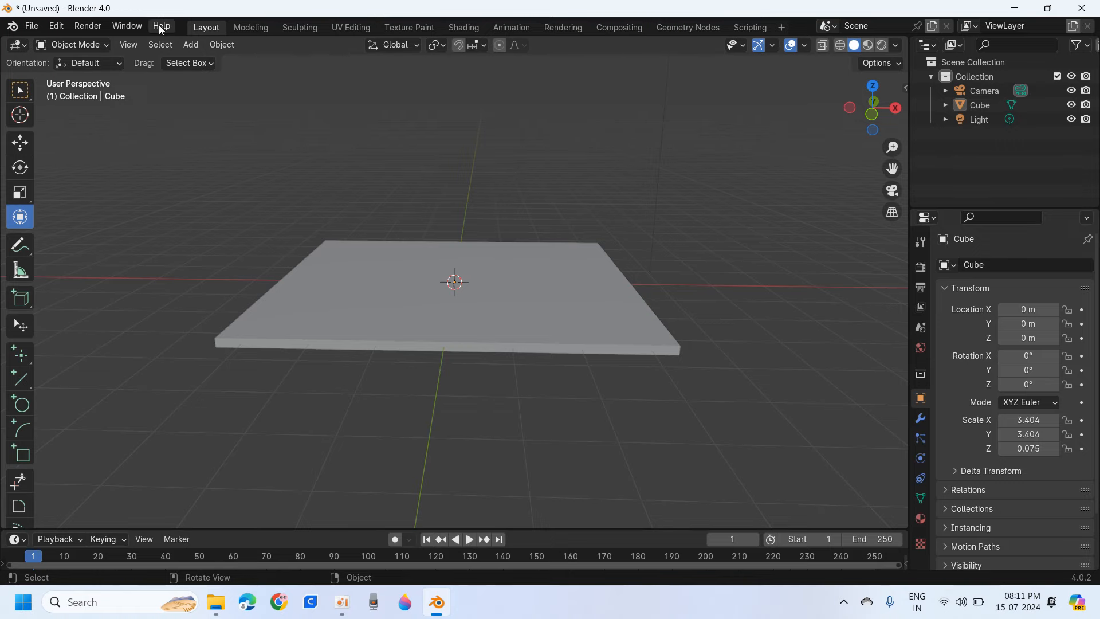
click(191, 45)
mouse_move(199, 68)
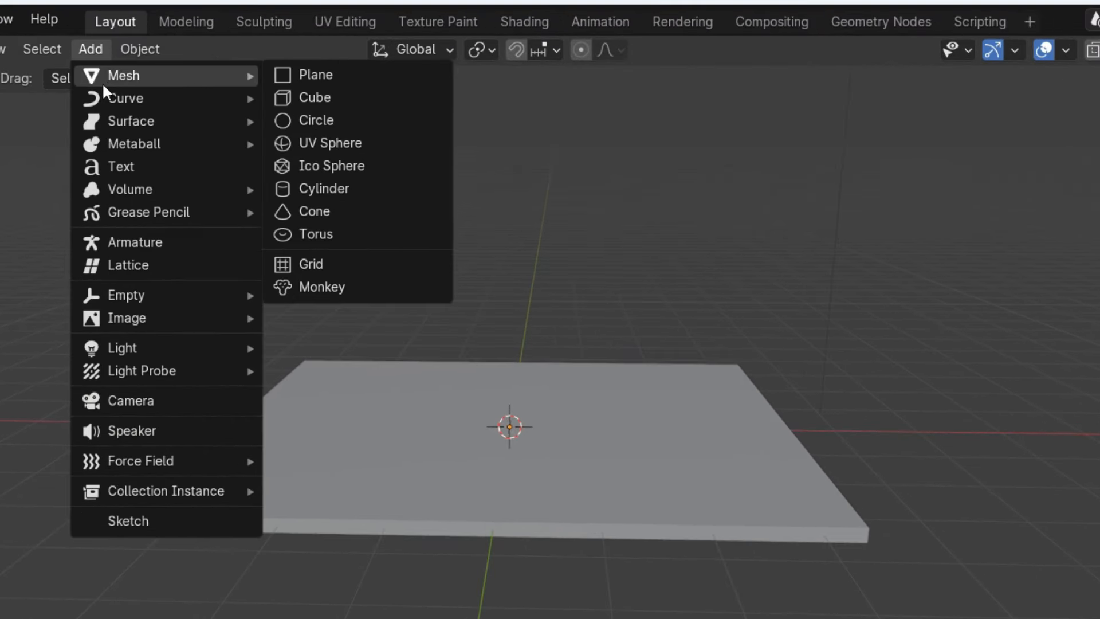
click(393, 97)
scroll(393, 91, up, 3)
key(s)
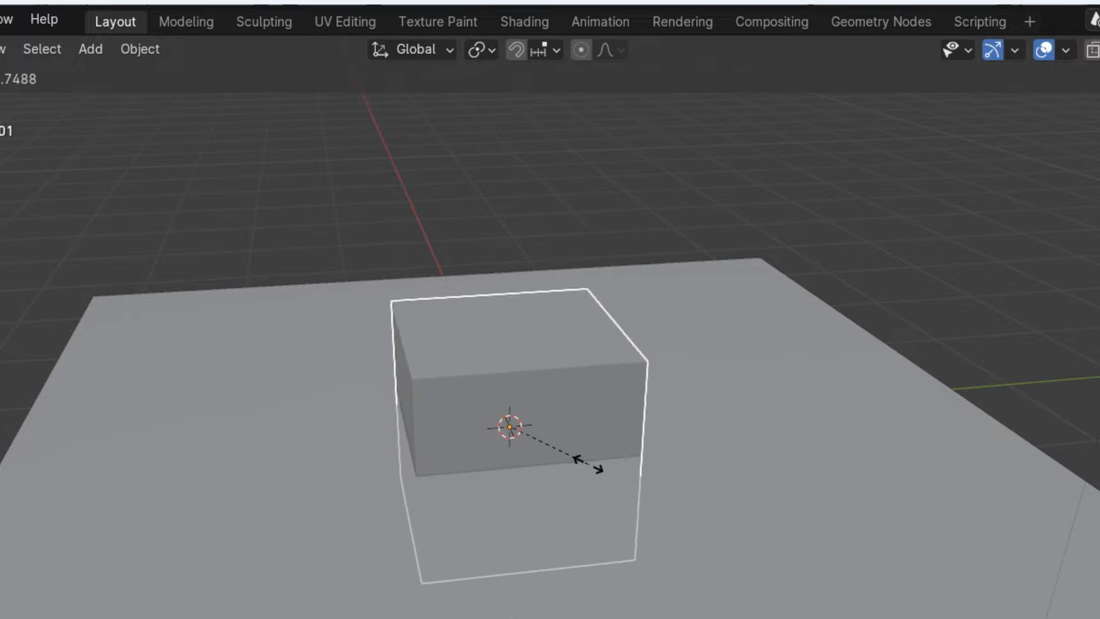
click(539, 434)
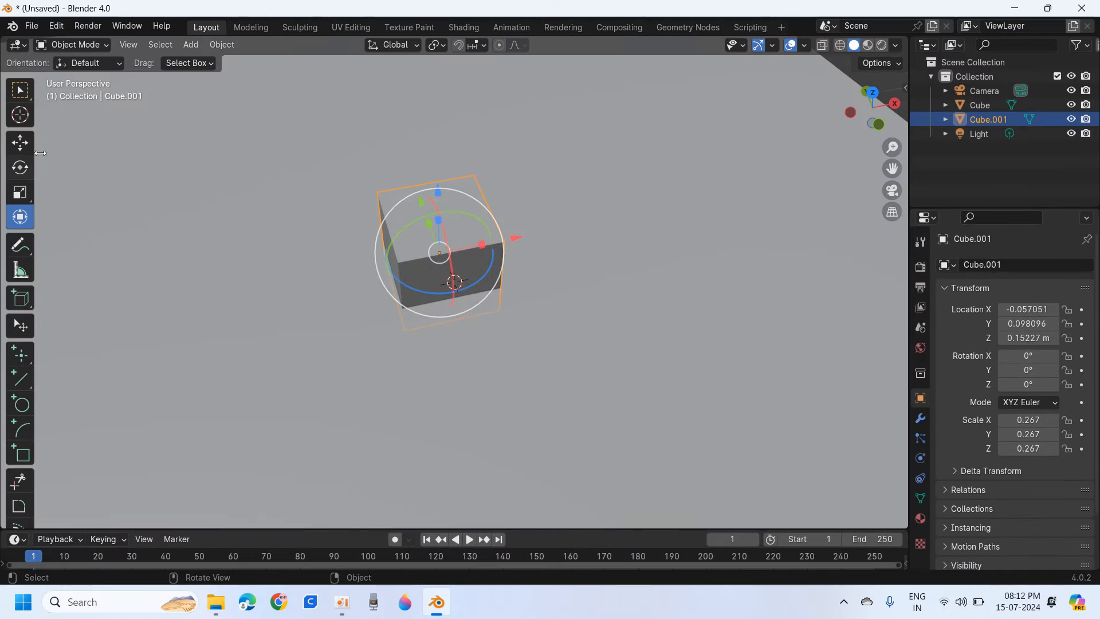
Shrink the small cube slightly to a uniform scale of about 0.249
middle_drag(40, 200, 563, 270)
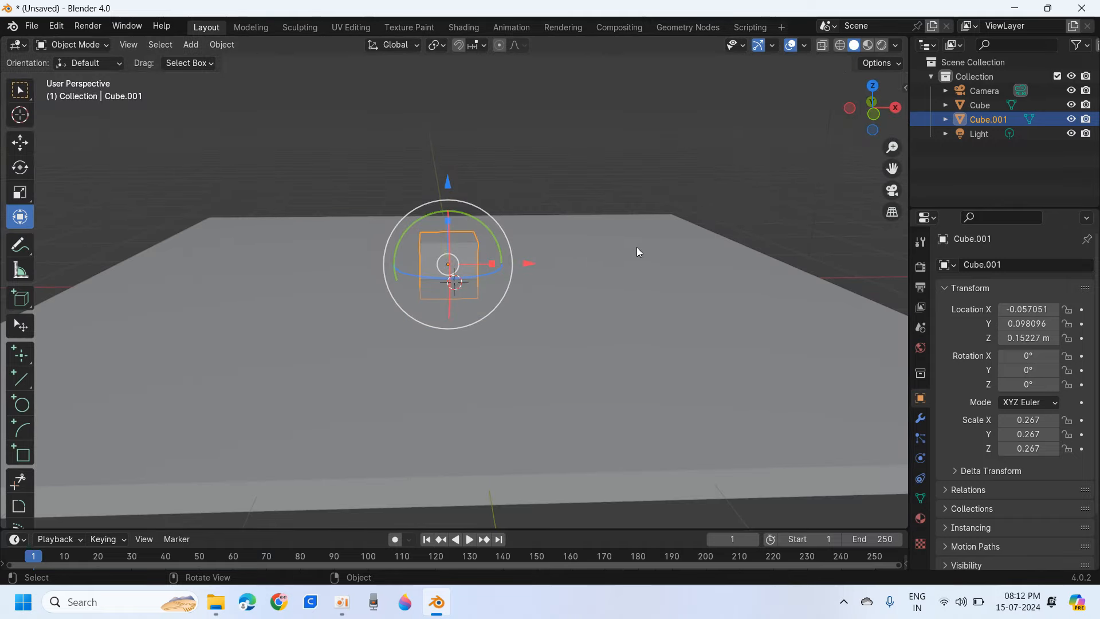
scroll(636, 248, down, 3)
key(s)
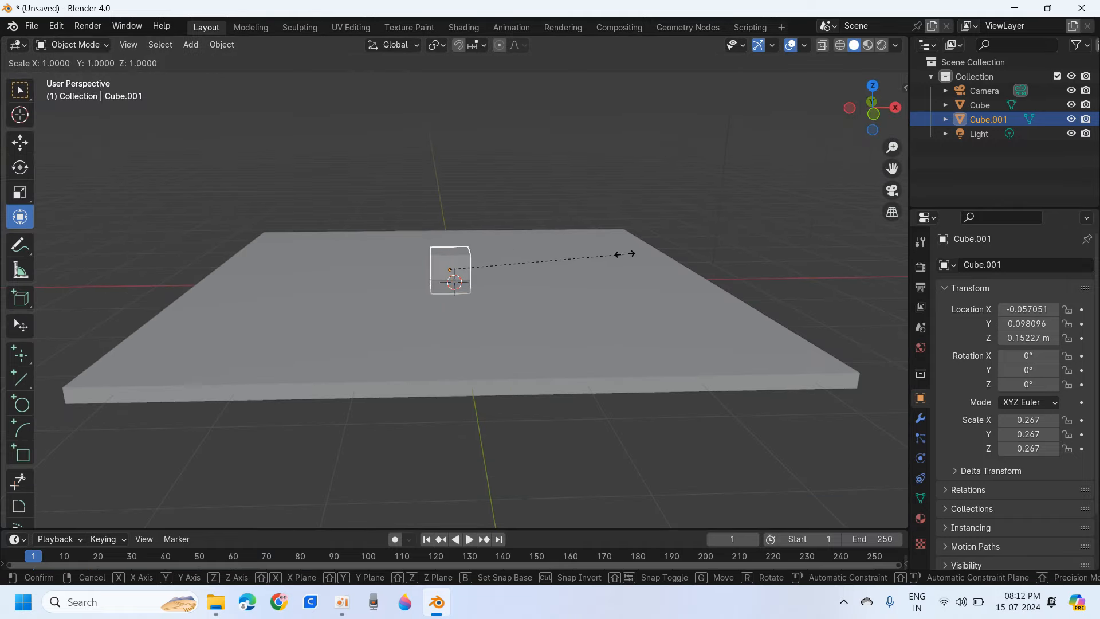
click(613, 252)
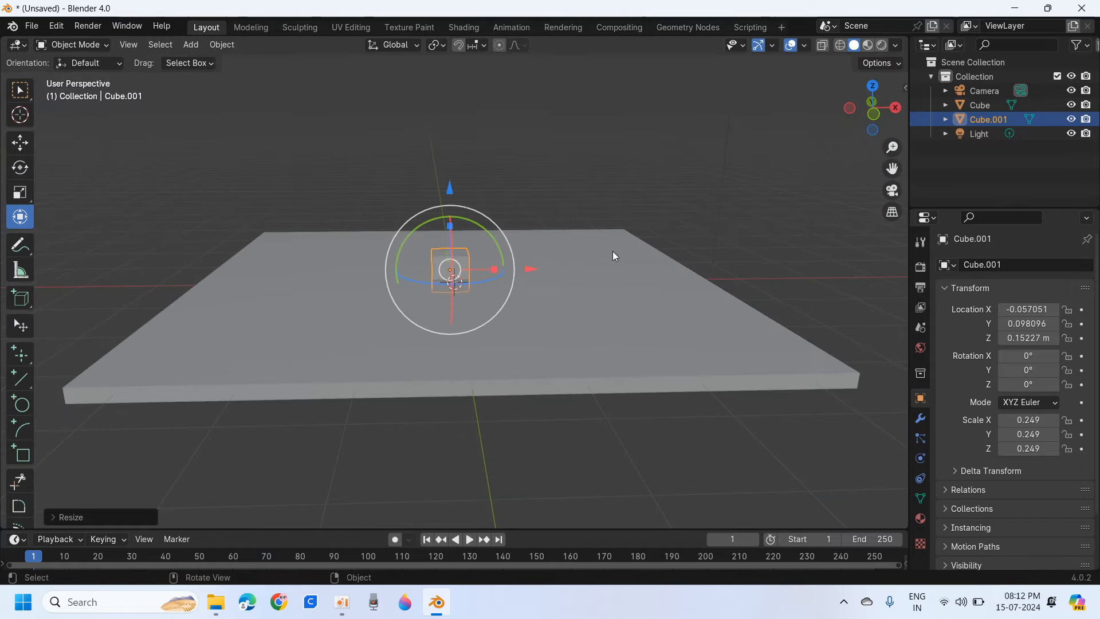
Move the small cube to about X 0.786 m, Y 3.01 m, Z 0.239 m, and scale it to about 0.098 in Y and 0.417 in Z
click(872, 114)
drag(531, 270, 593, 269)
drag(512, 190, 513, 180)
middle_drag(513, 180, 535, 309)
drag(515, 296, 780, 277)
middle_drag(779, 277, 677, 218)
drag(606, 184, 616, 163)
middle_drag(637, 193, 692, 167)
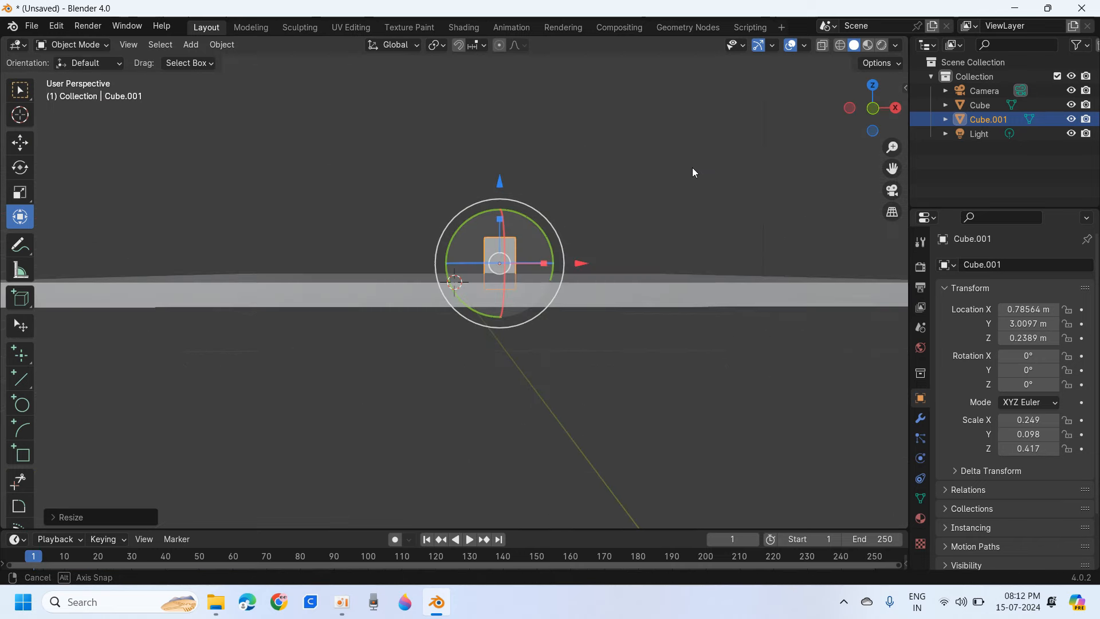
In front view, raise the upright block to about Z 0.387 m and widen its X scale to about 0.331
click(879, 106)
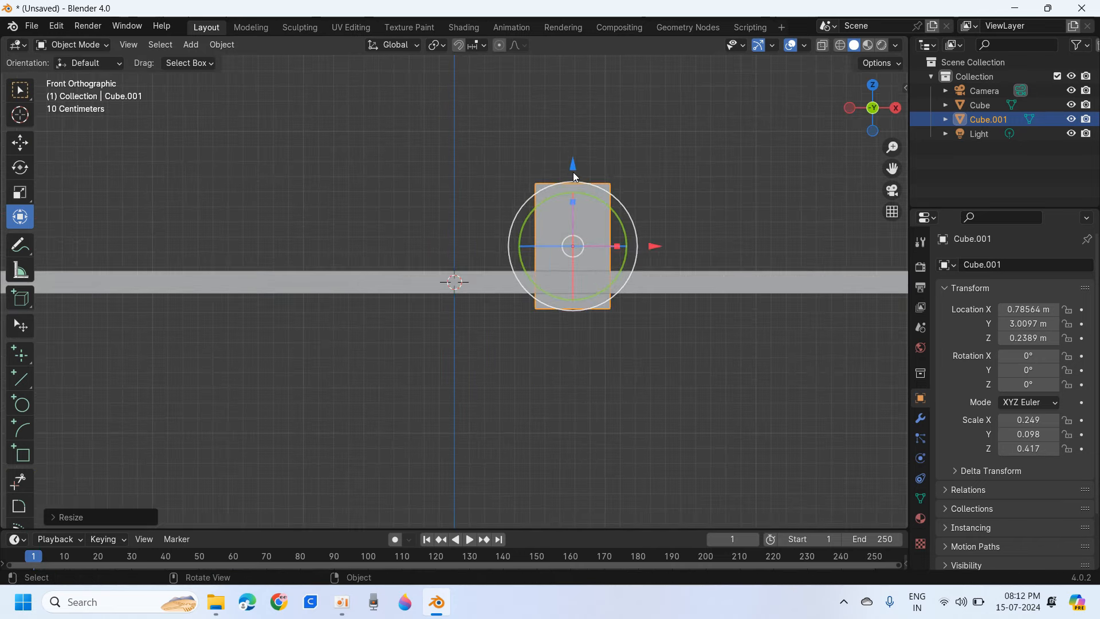
drag(572, 167, 583, 143)
drag(616, 226, 633, 226)
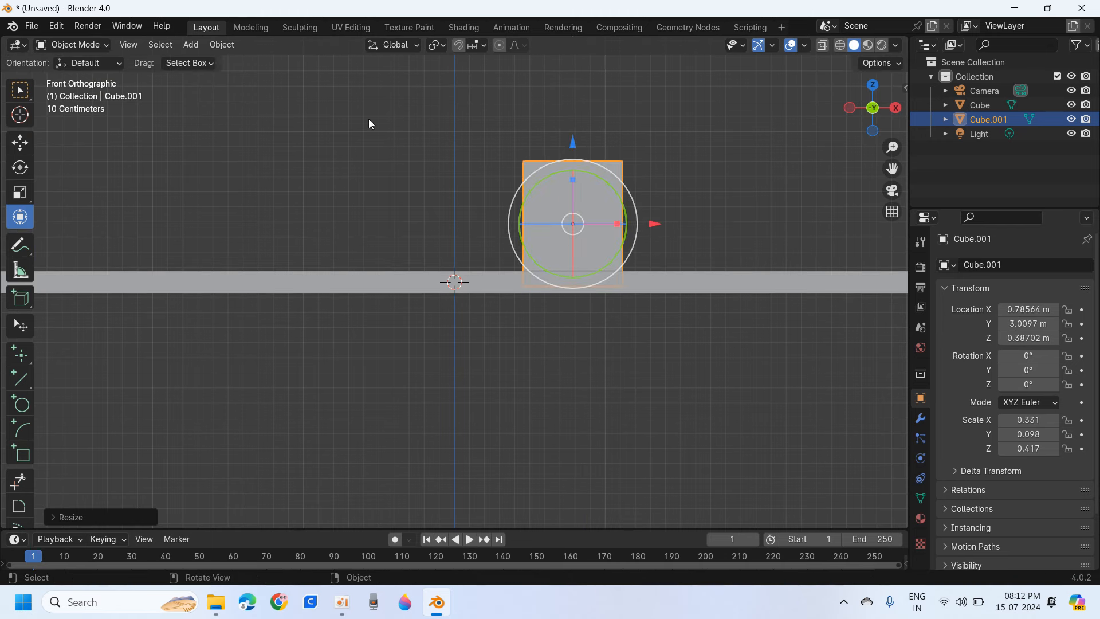
Enter Edit Mode on the upright block and bring it into close view
click(109, 48)
click(92, 80)
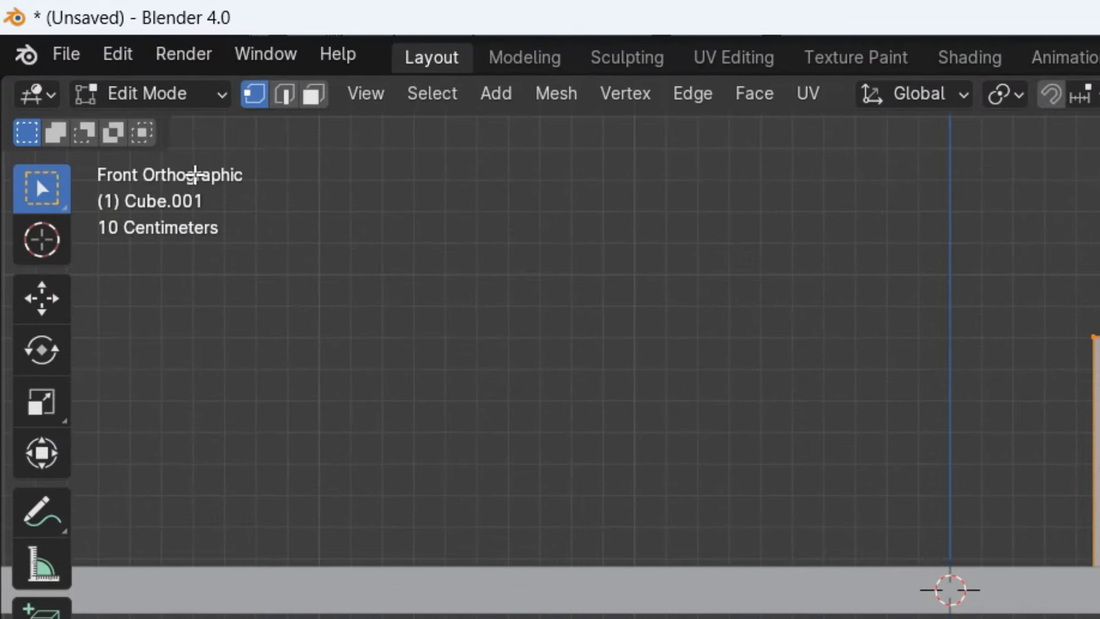
middle_drag(974, 275, 992, 339)
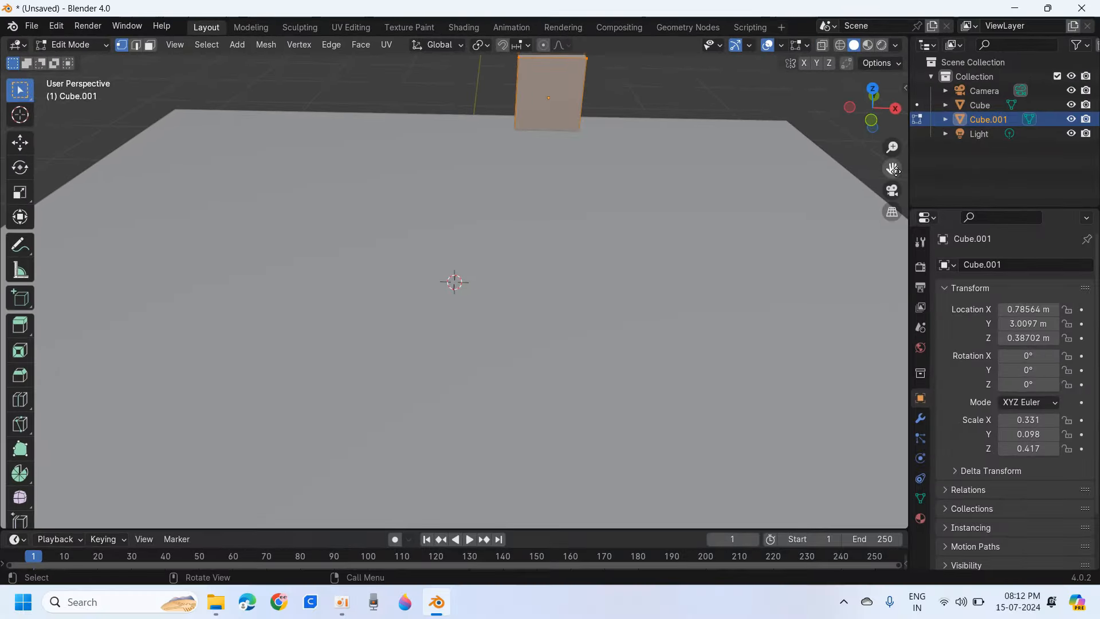
drag(893, 169, 633, 135)
scroll(523, 197, up, 4)
drag(887, 171, 813, 257)
scroll(452, 155, up, 1)
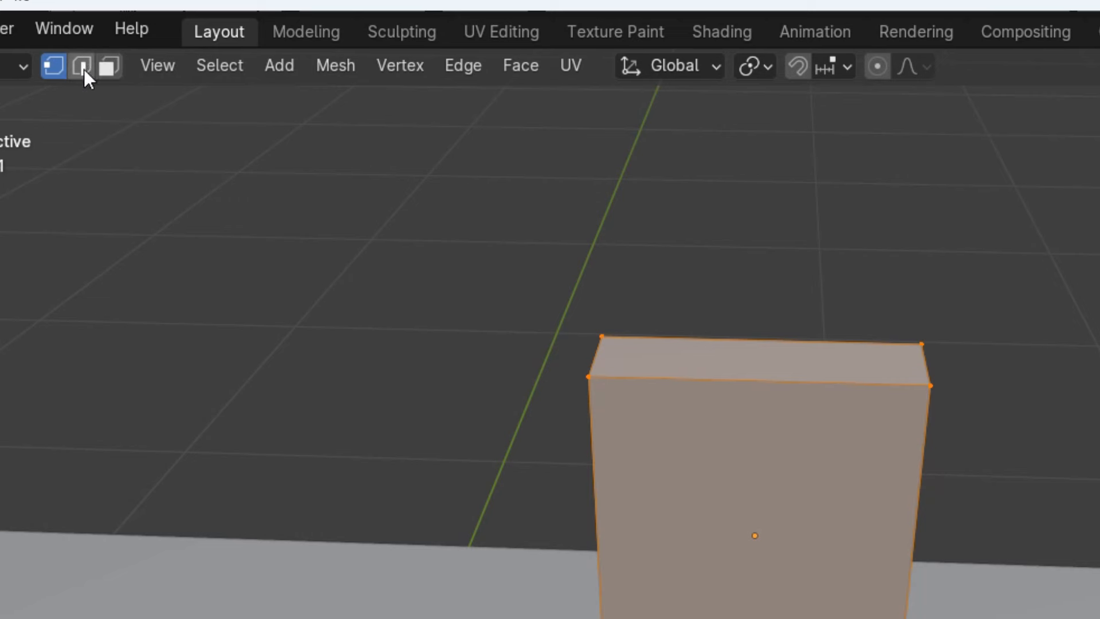
Change to face selection, clear the current selection, and select the upright block's top face
shift+click(81, 68)
click(100, 69)
key(alt+a)
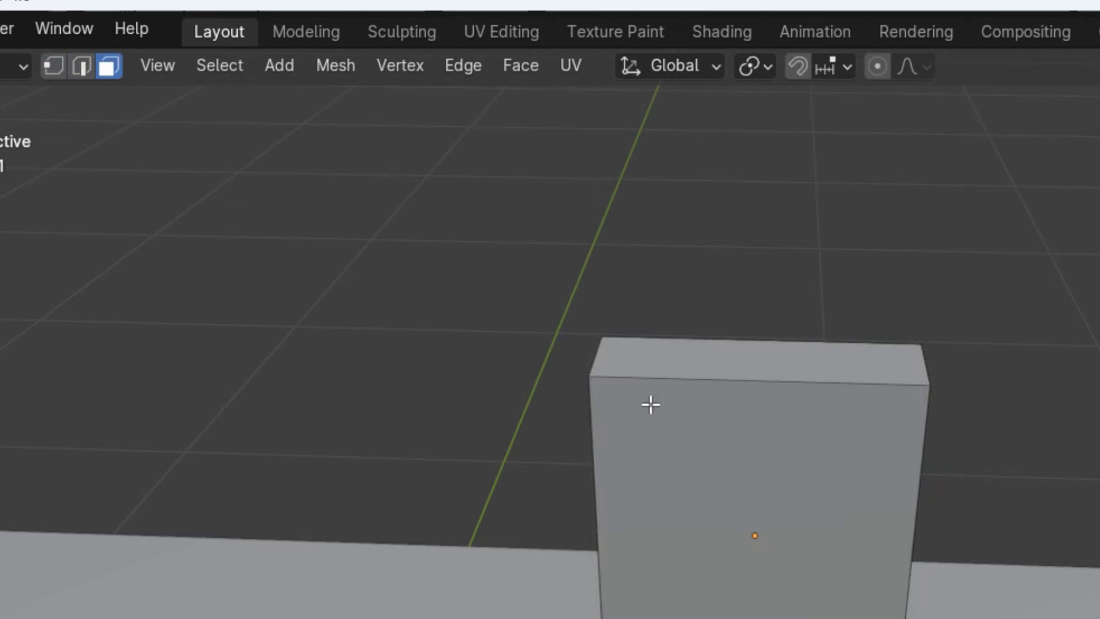
middle_drag(689, 396, 723, 336)
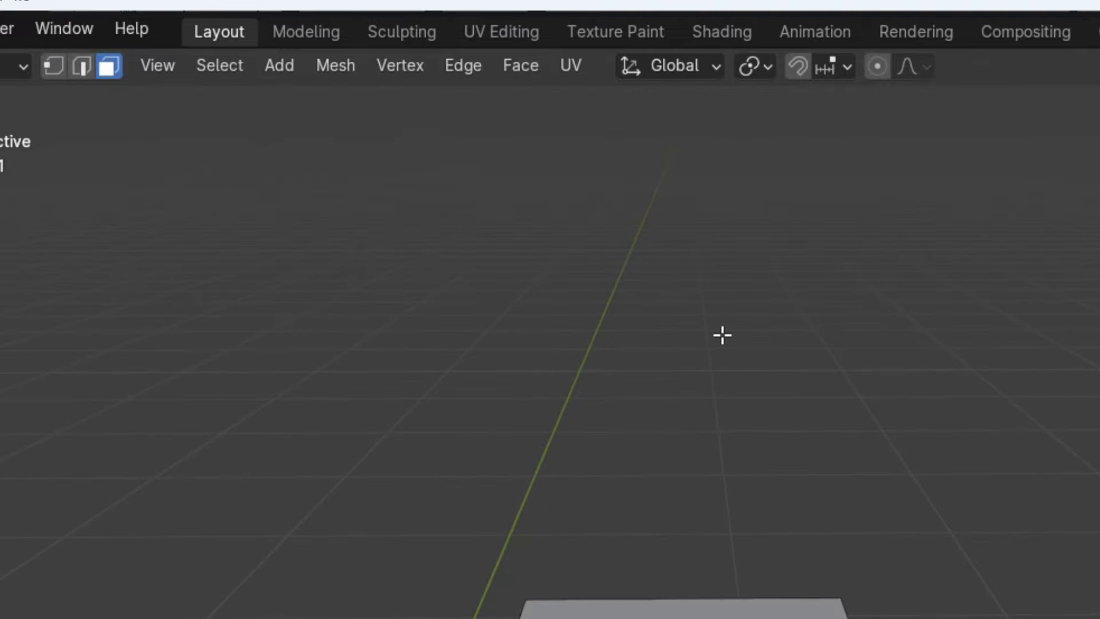
click(622, 608)
Raise the upright block's top face by about 0.25 m along Z
scroll(781, 469, down, 1)
middle_drag(781, 469, 424, 266)
scroll(561, 338, down, 3)
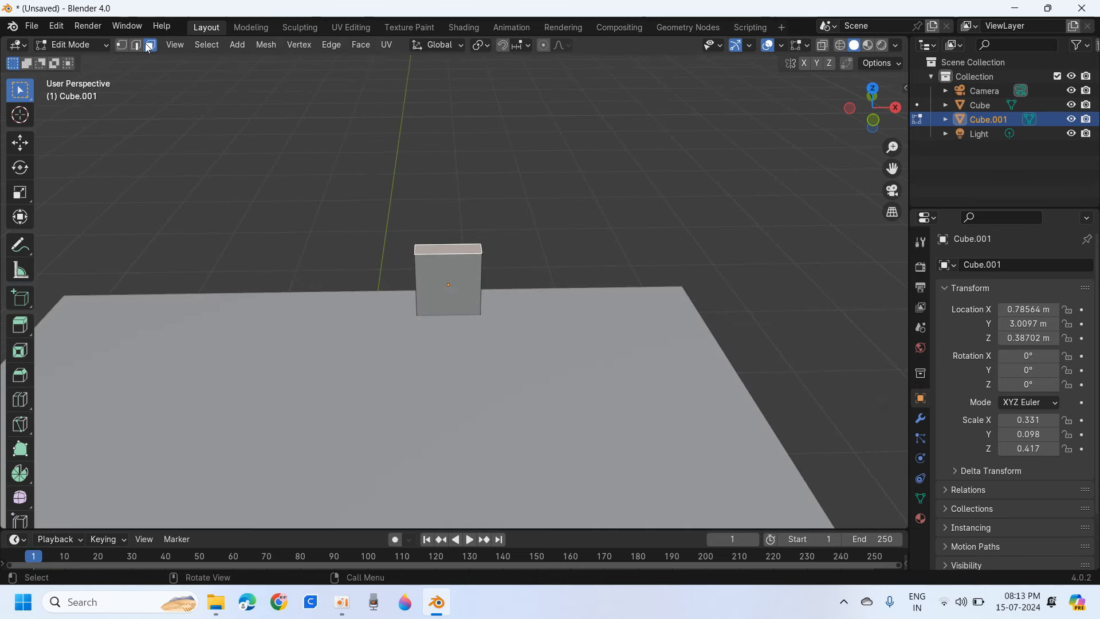
scroll(437, 253, up, 1)
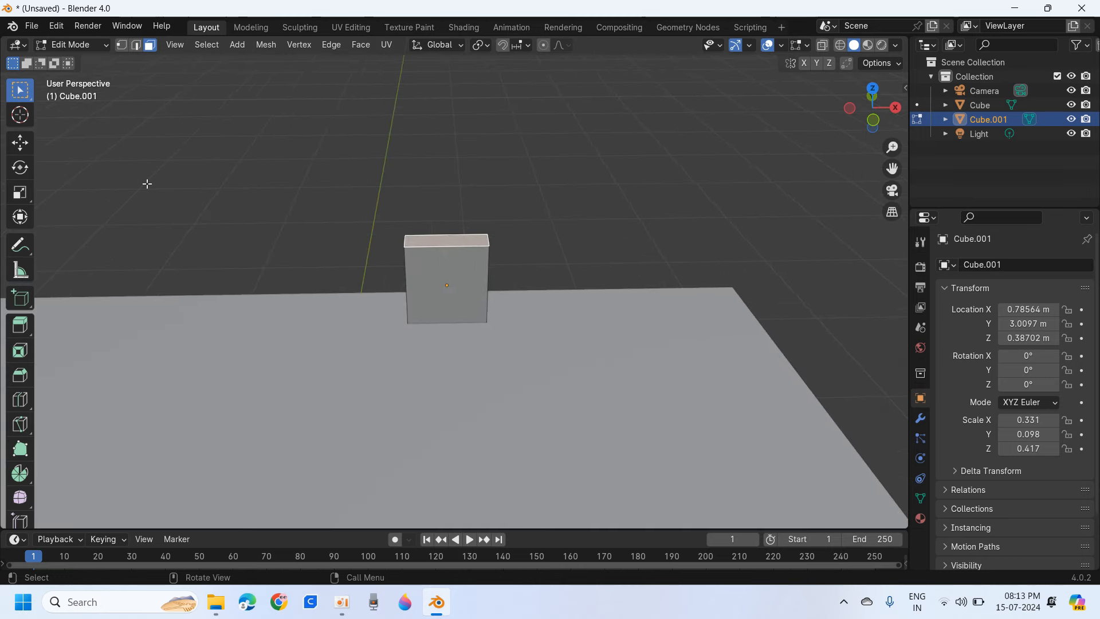
click(19, 217)
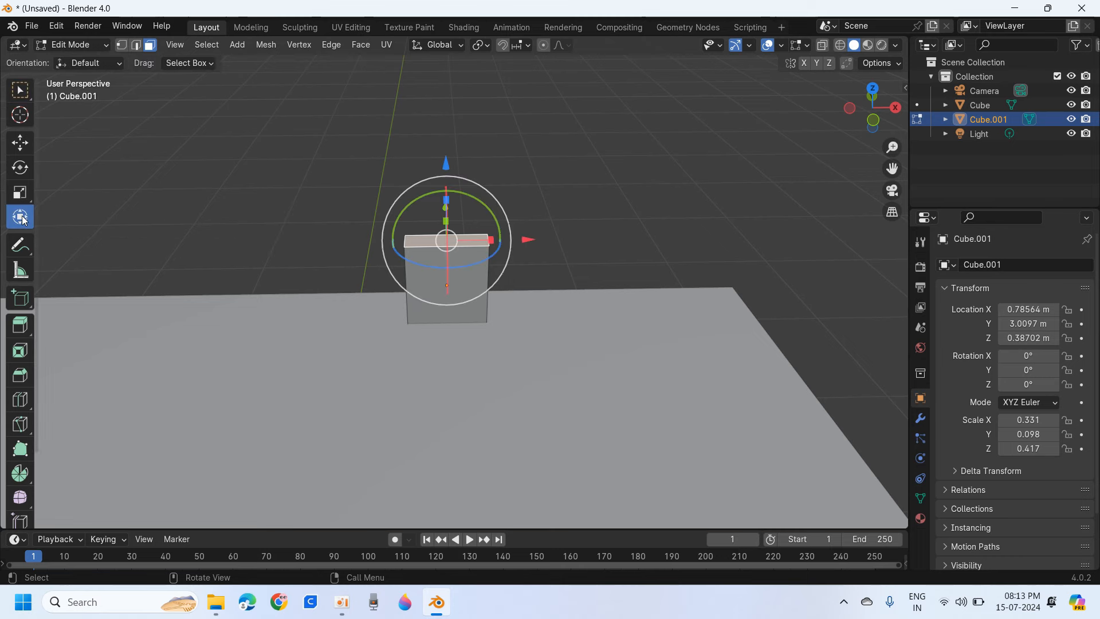
middle_drag(491, 152, 573, 300)
drag(888, 176, 852, 154)
drag(599, 194, 603, 151)
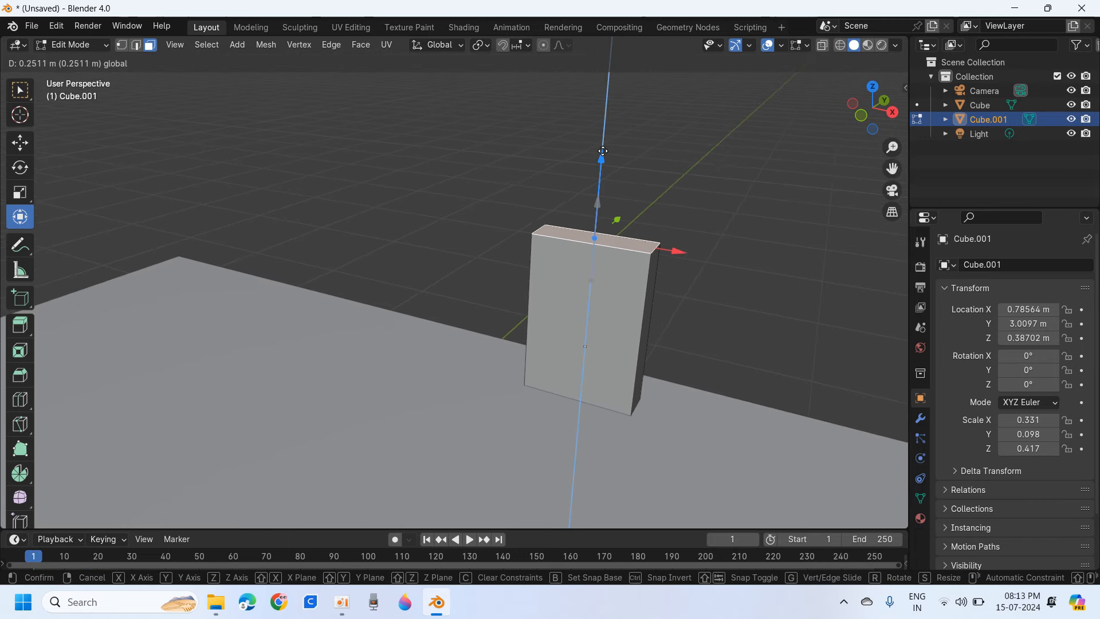
middle_drag(602, 150, 417, 315)
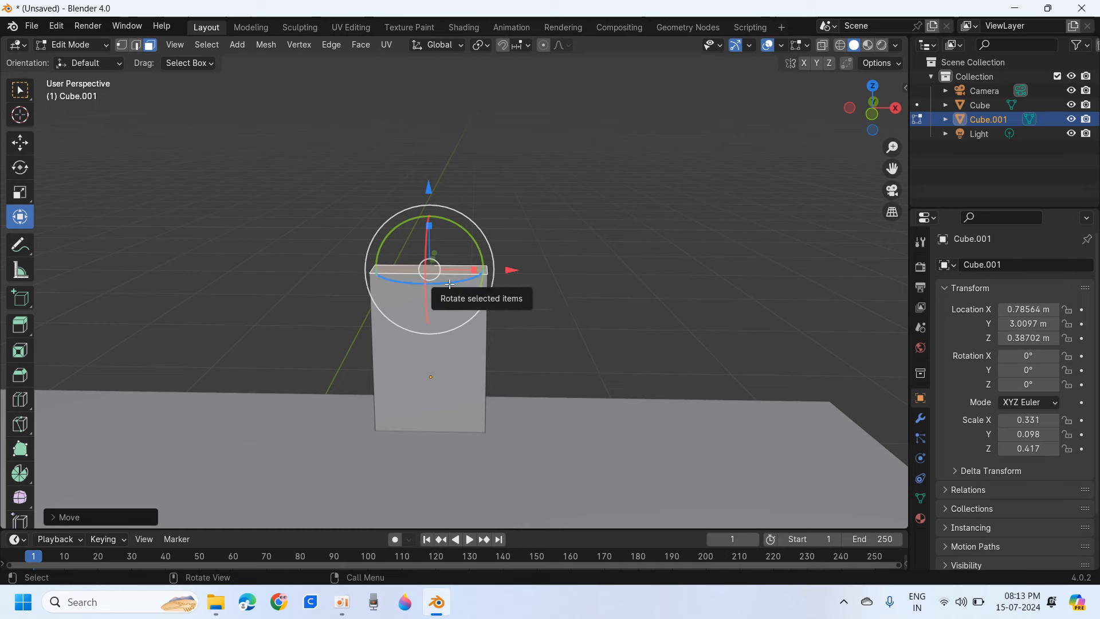
Taper the upright block by scaling its top face to about 0.6 along X, and lower that face slightly
drag(473, 269, 457, 269)
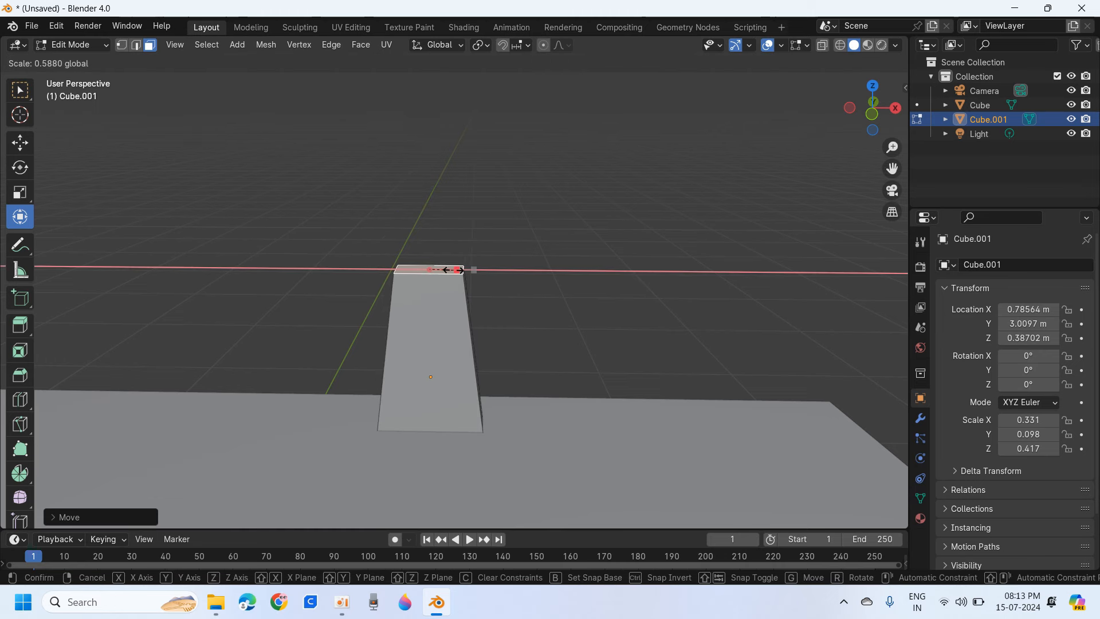
drag(456, 270, 456, 272)
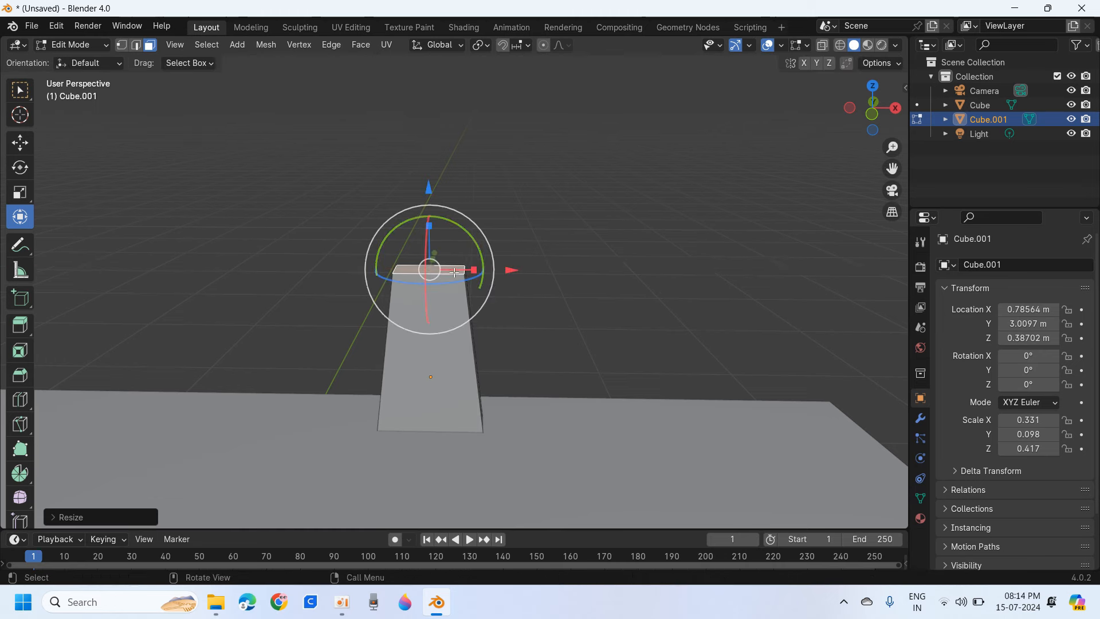
drag(431, 219, 430, 252)
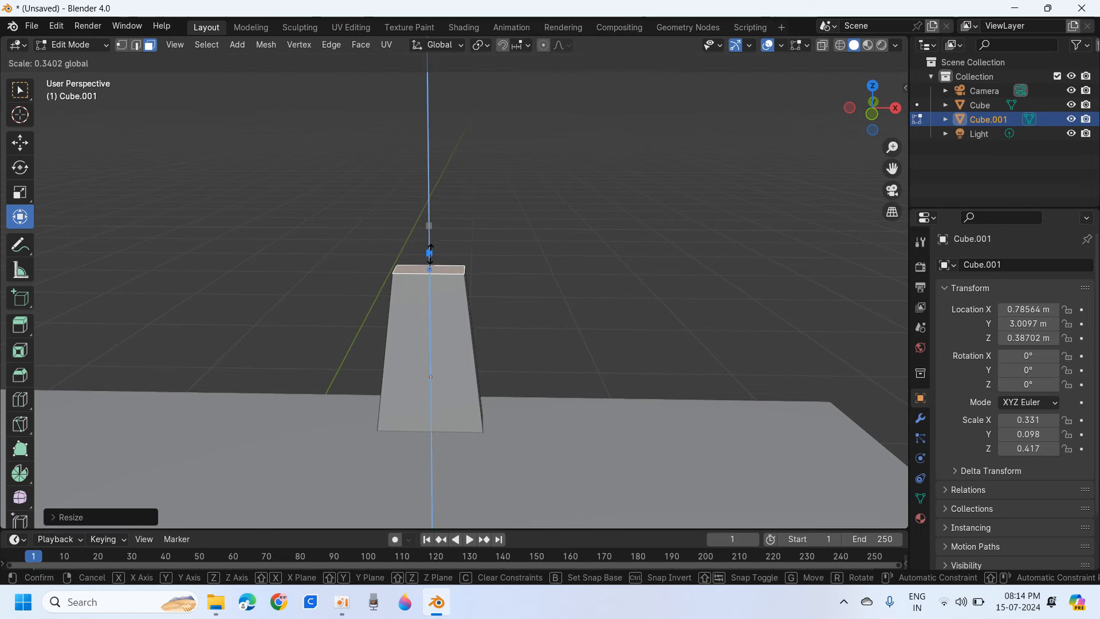
drag(440, 294, 440, 294)
drag(431, 194, 433, 215)
scroll(398, 376, down, 9)
scroll(415, 343, up, 7)
scroll(547, 329, down, 2)
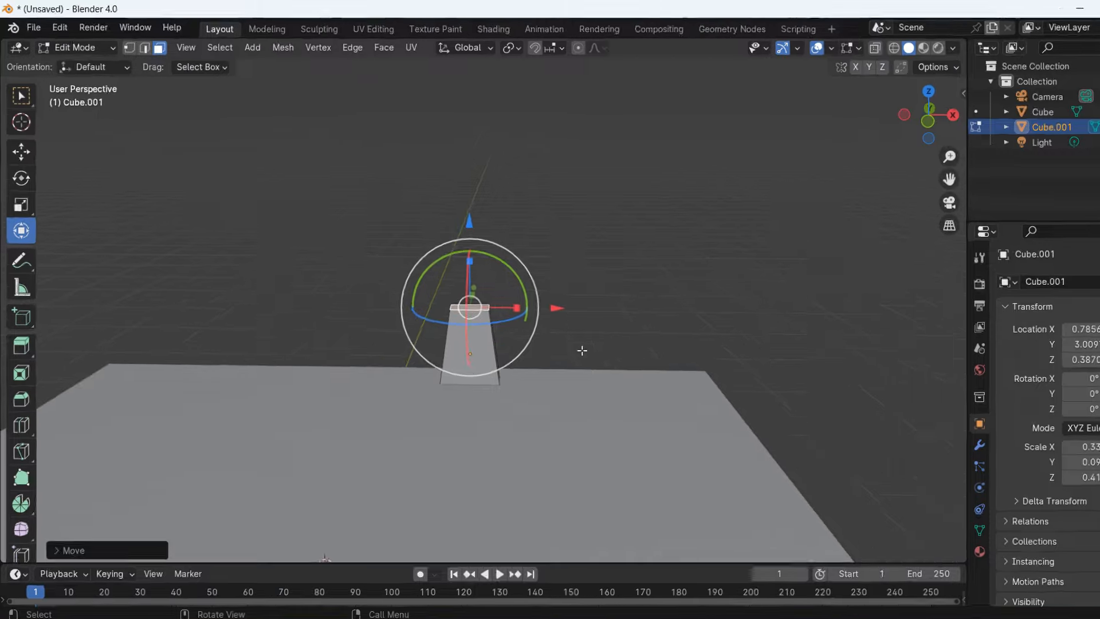
Return to Object Mode and, in front view, move the tapered block along X to about 1.589 m
click(73, 46)
click(80, 63)
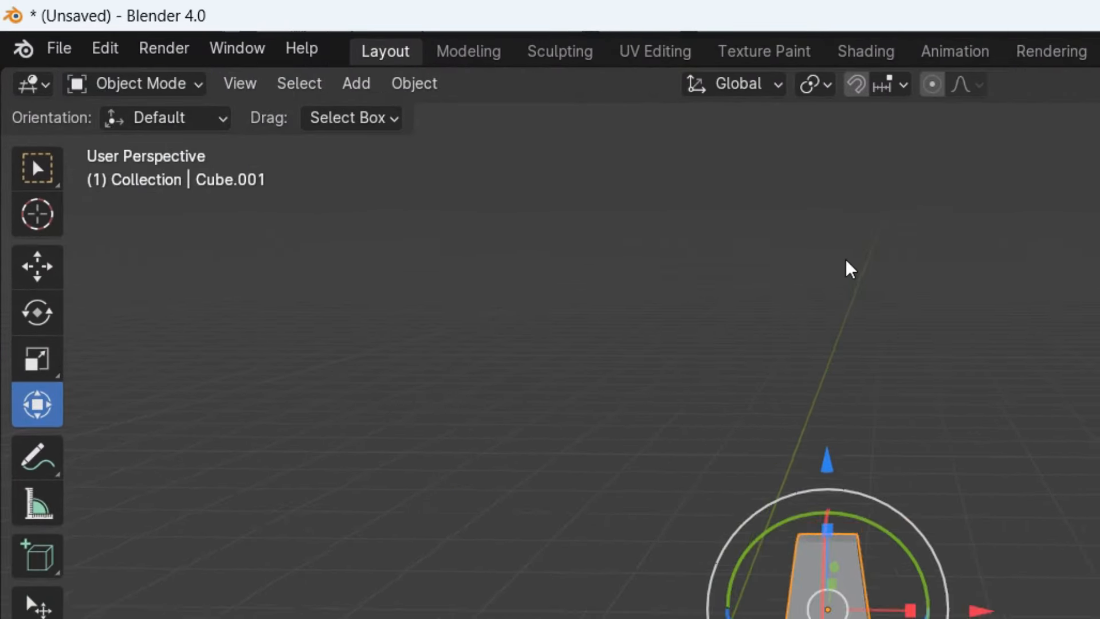
key(KP_1)
drag(526, 350, 573, 347)
scroll(506, 329, up, 1)
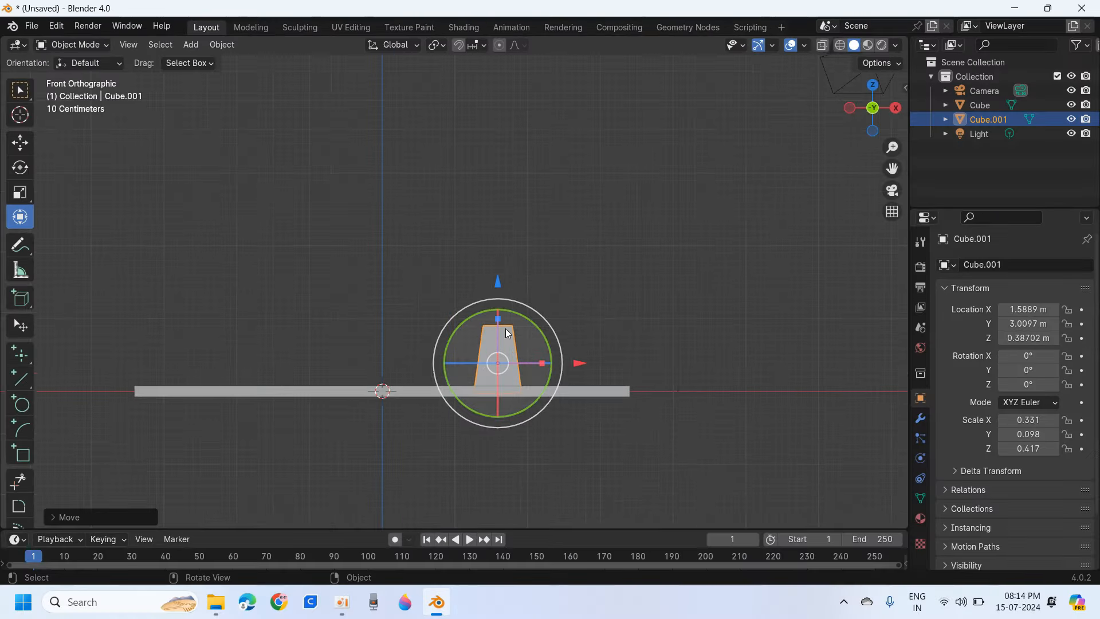
Enlarge the tapered block uniformly to a scale of about 0.506 in X, 0.151 in Y and 0.637 in Z
middle_drag(507, 333, 565, 248)
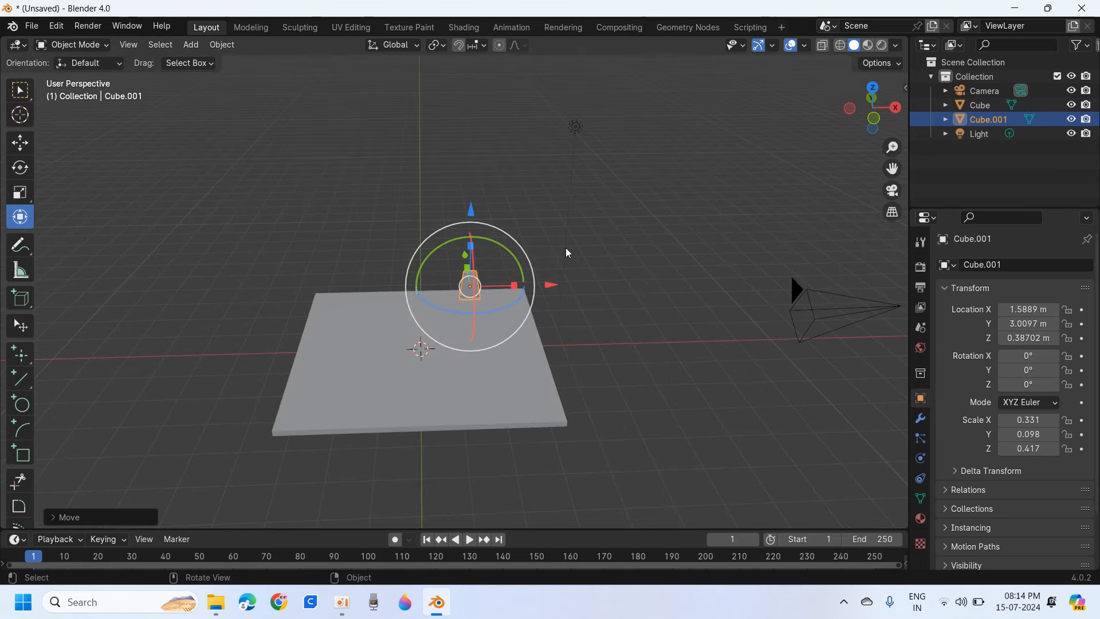
key(s)
click(666, 248)
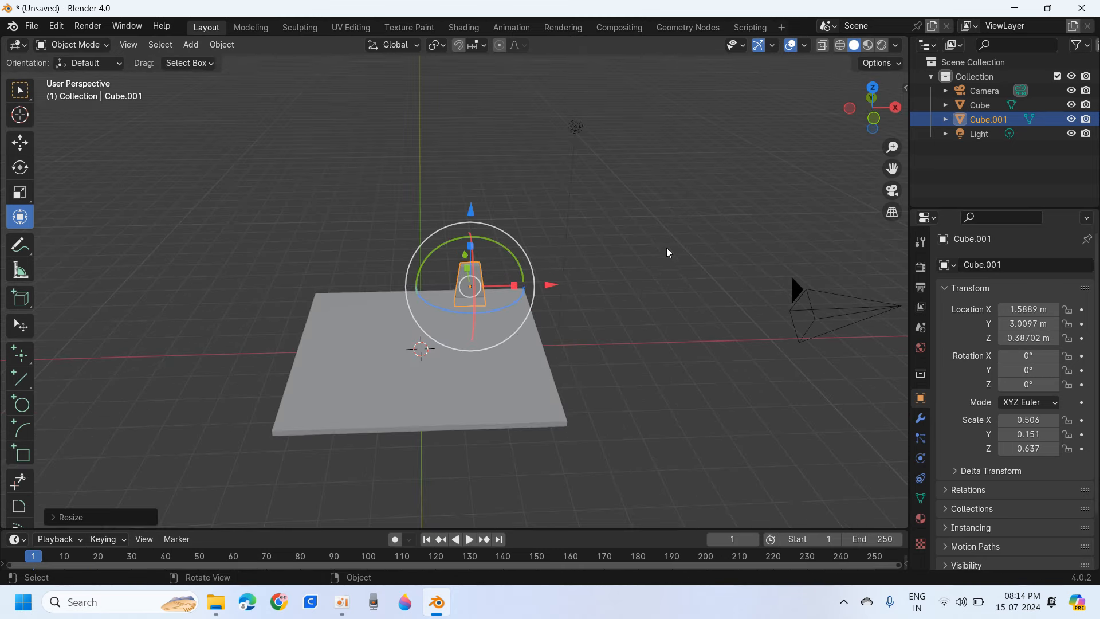
Move the tapered block to about X 1.064 m, Y 1.972 m and Z 0.665 m on the slab
click(874, 120)
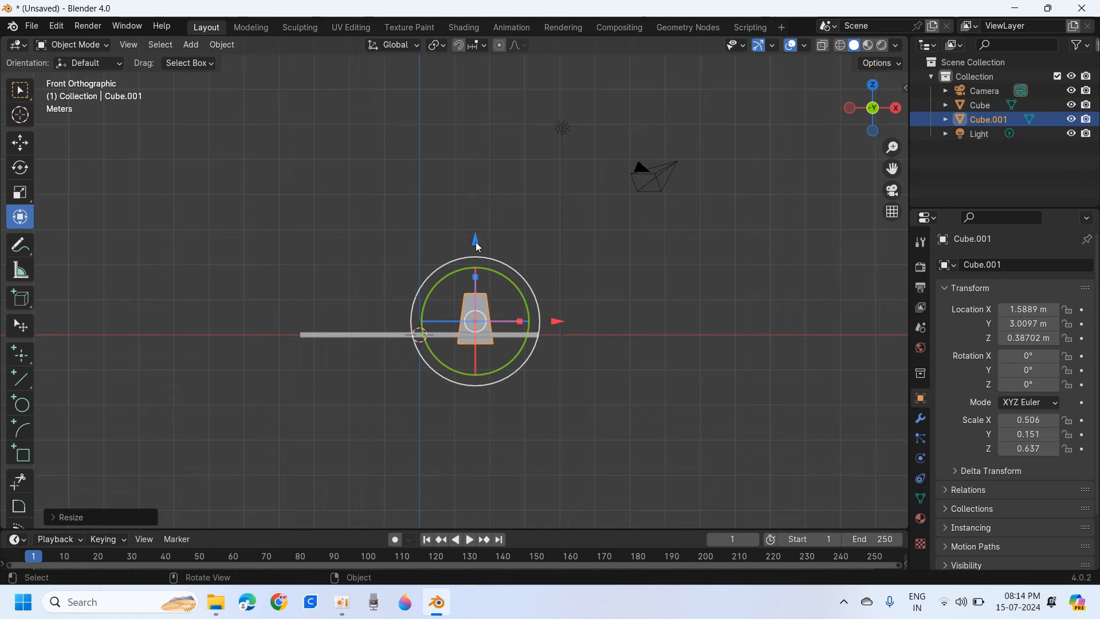
drag(476, 247, 476, 237)
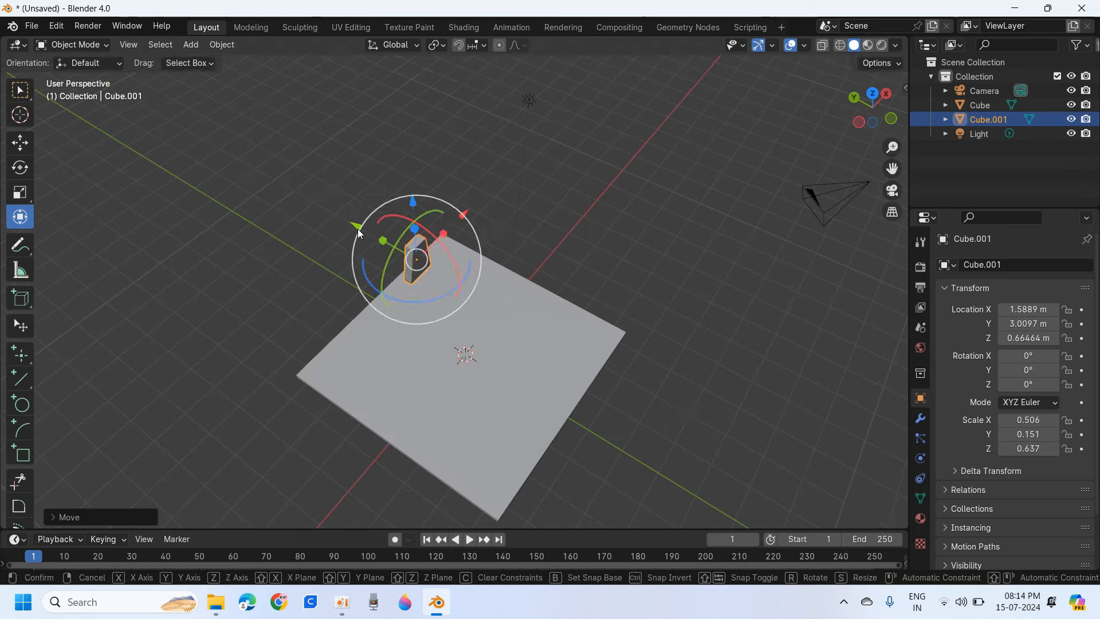
drag(358, 231, 384, 248)
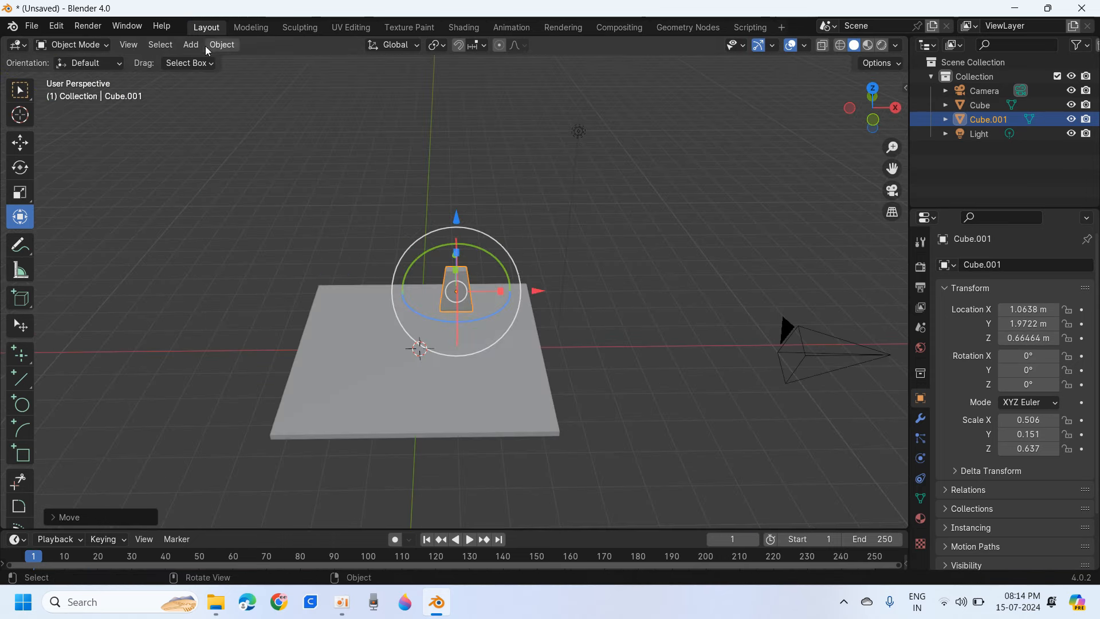
Add a new cube mesh and move it along X to about -1.453 m
click(194, 43)
mouse_move(200, 64)
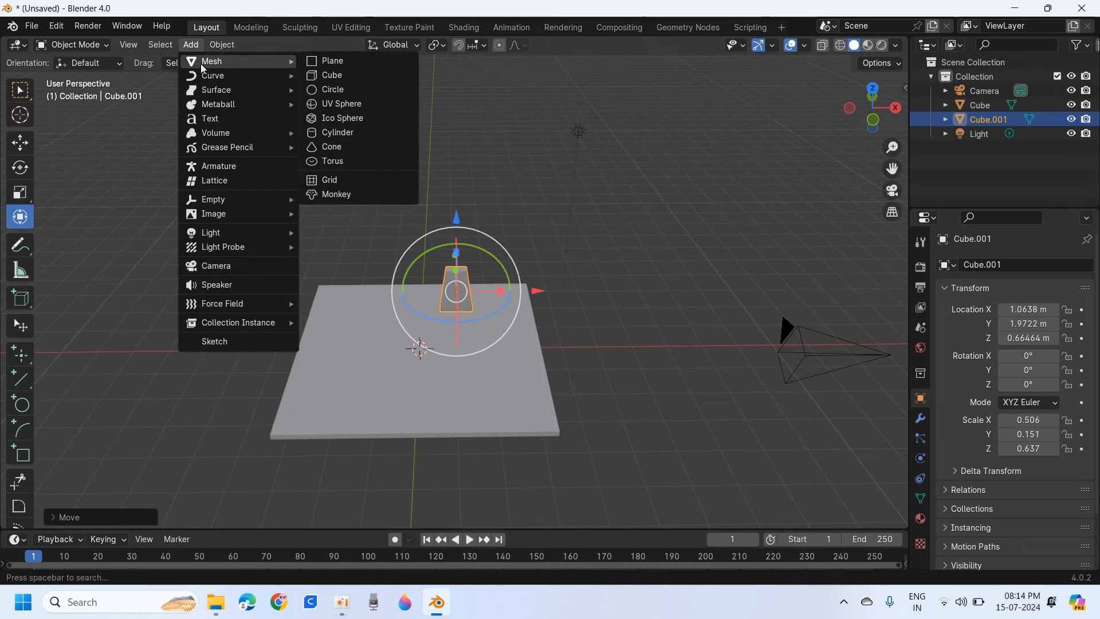
click(366, 78)
middle_drag(383, 137, 796, 134)
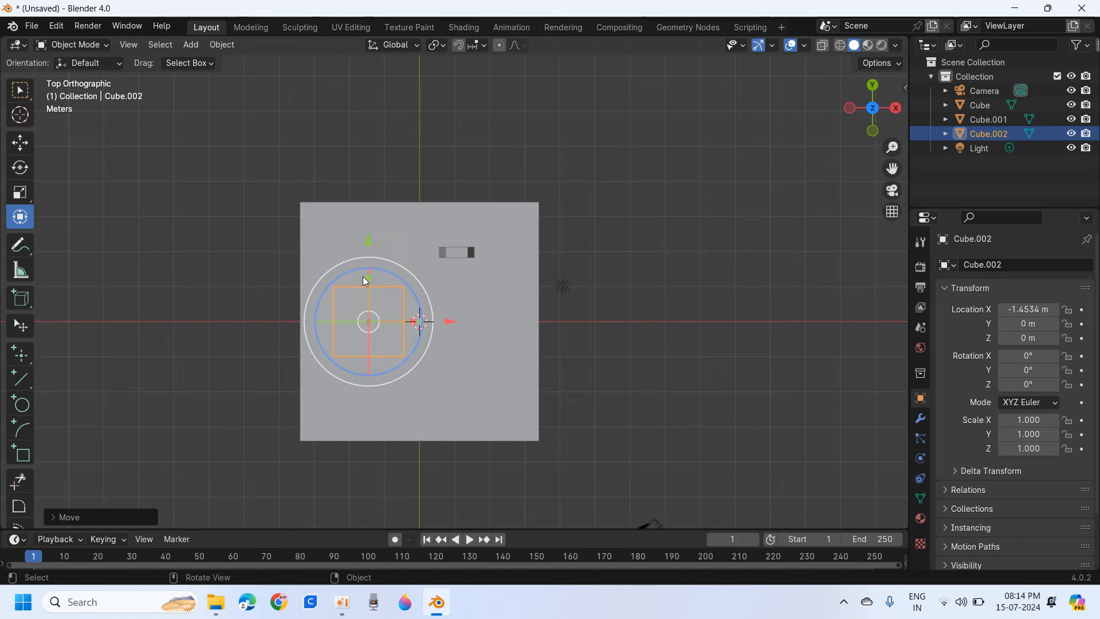
In top view, scale the new cube to about 1.322 in X and 1.827 in Y
drag(367, 277, 372, 236)
drag(405, 322, 424, 319)
middle_drag(425, 319, 317, 275)
Place the large block on the slab by moving it to about Y 0.215 m and Z 1.036 m
drag(372, 269, 370, 232)
middle_drag(360, 276, 381, 219)
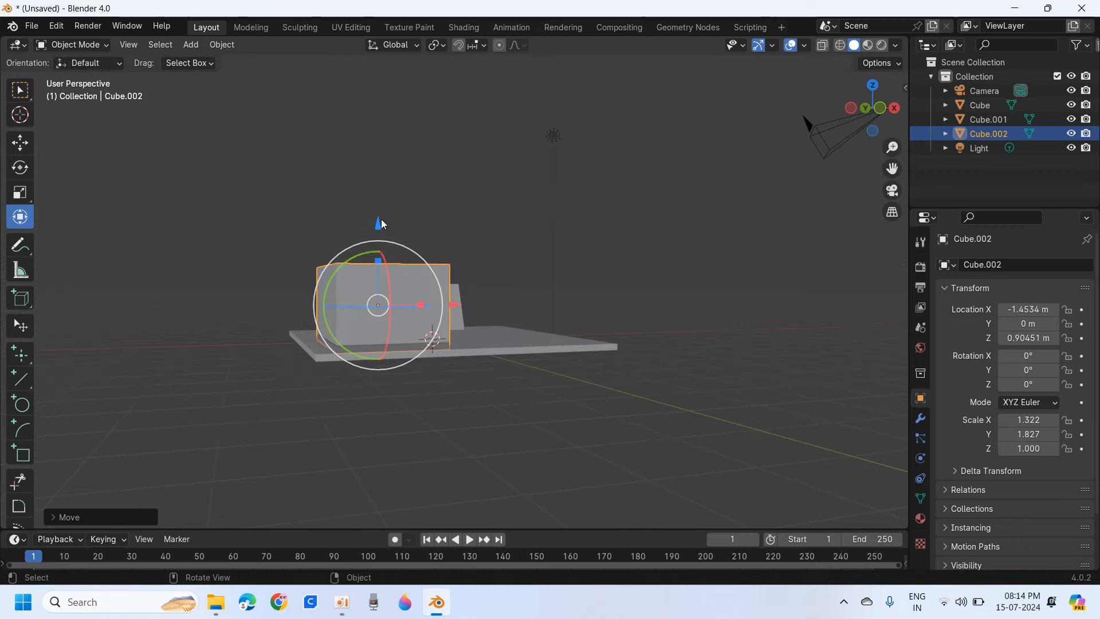
drag(378, 226, 375, 215)
middle_drag(375, 214, 389, 383)
drag(376, 236, 378, 227)
middle_drag(390, 232, 417, 131)
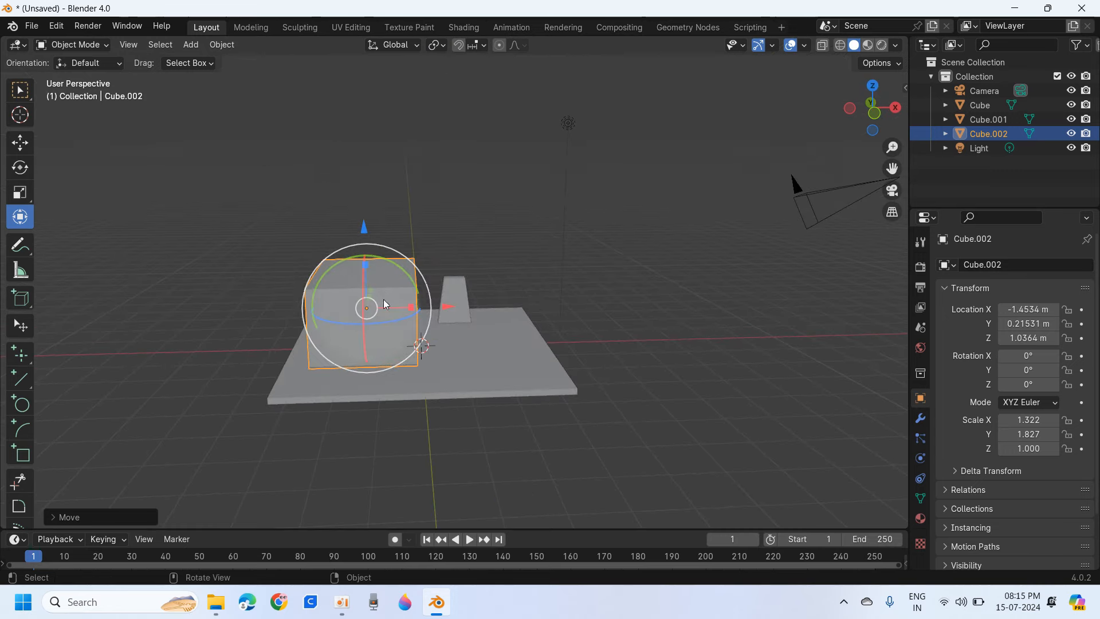
middle_drag(383, 288, 310, 297)
Enter Edit Mode on the large block and select only its top face
click(99, 46)
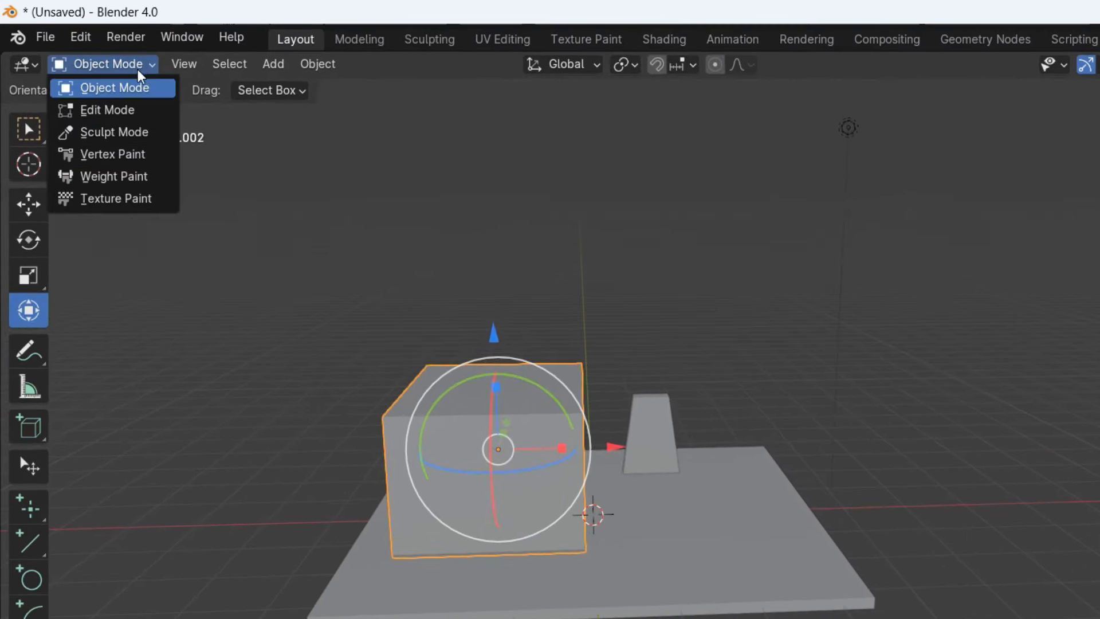
click(123, 109)
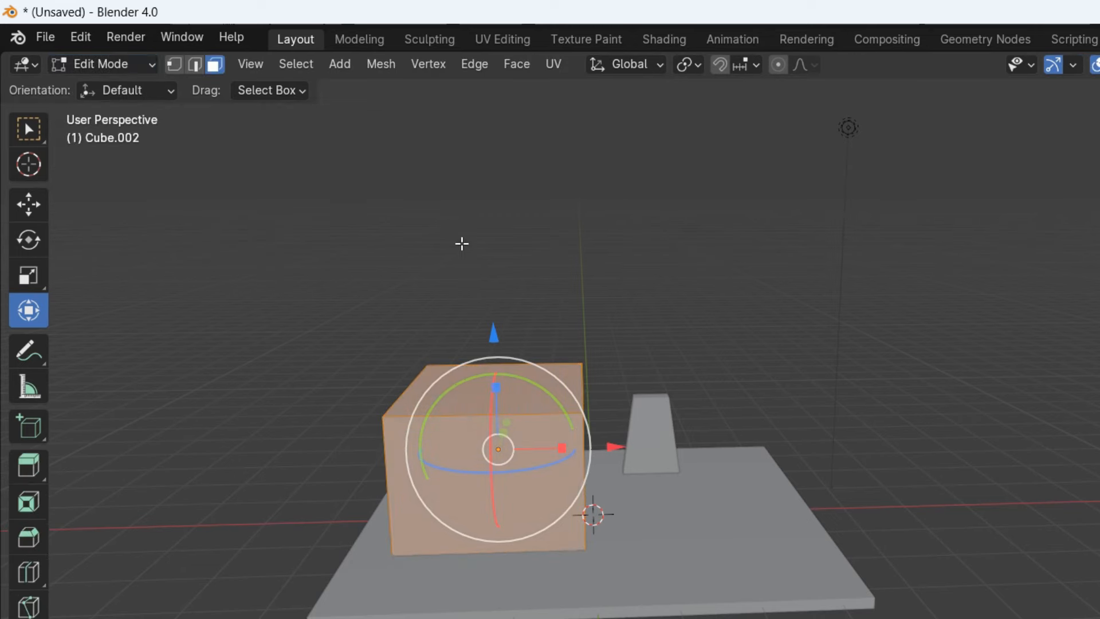
middle_drag(459, 240, 176, 70)
click(454, 268)
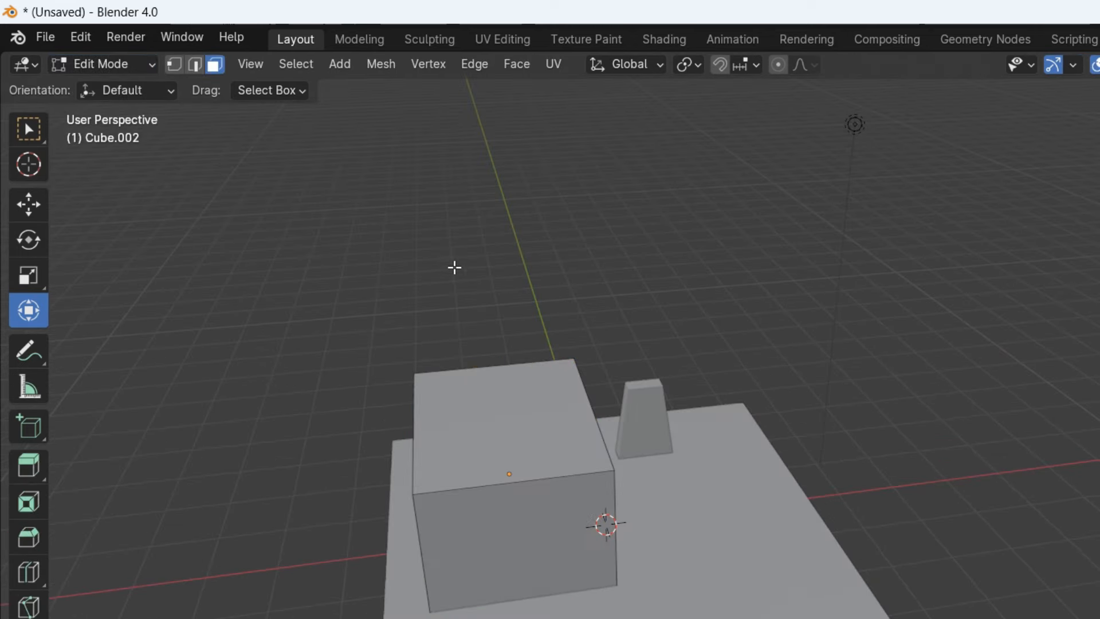
middle_drag(576, 295, 268, 209)
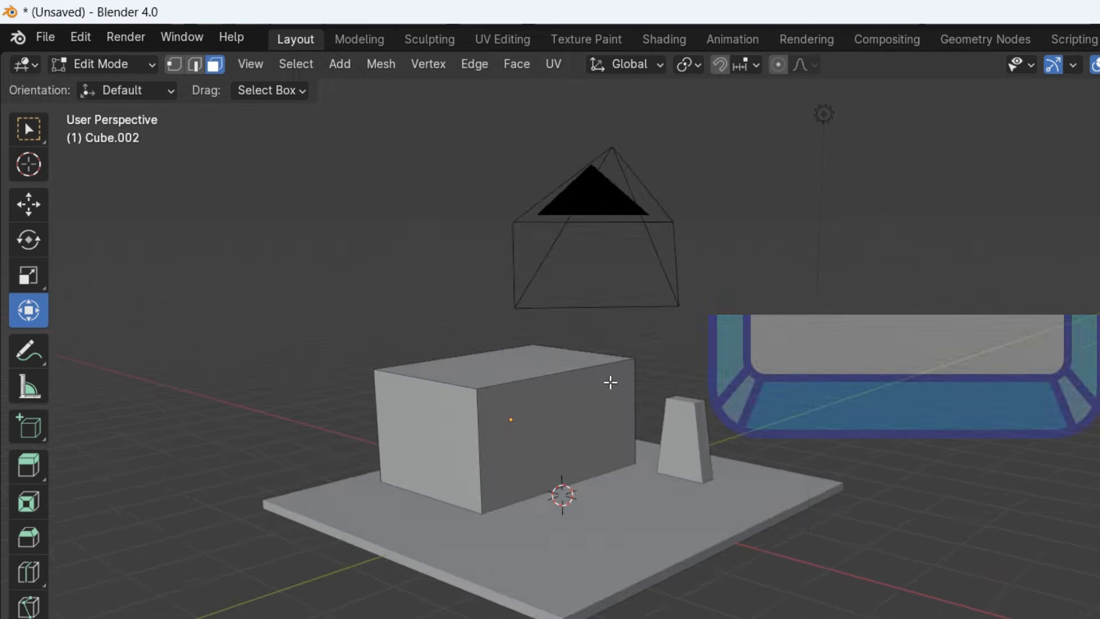
click(541, 354)
middle_drag(542, 355, 545, 370)
Scale the large block's top face along X down to a narrow ridge
key(s)
key(x)
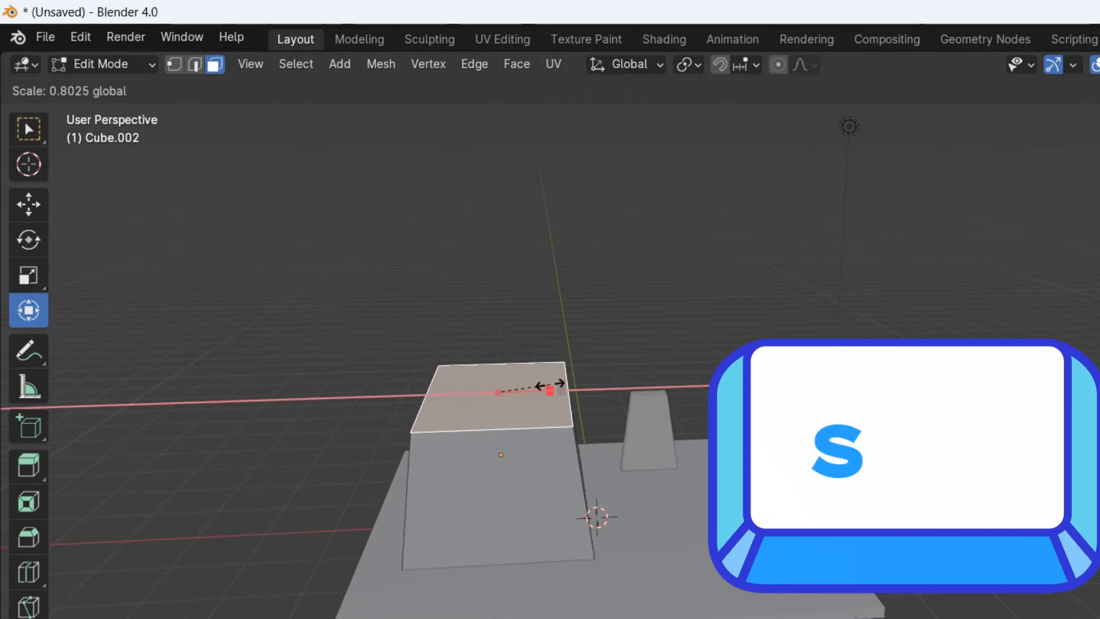
click(495, 395)
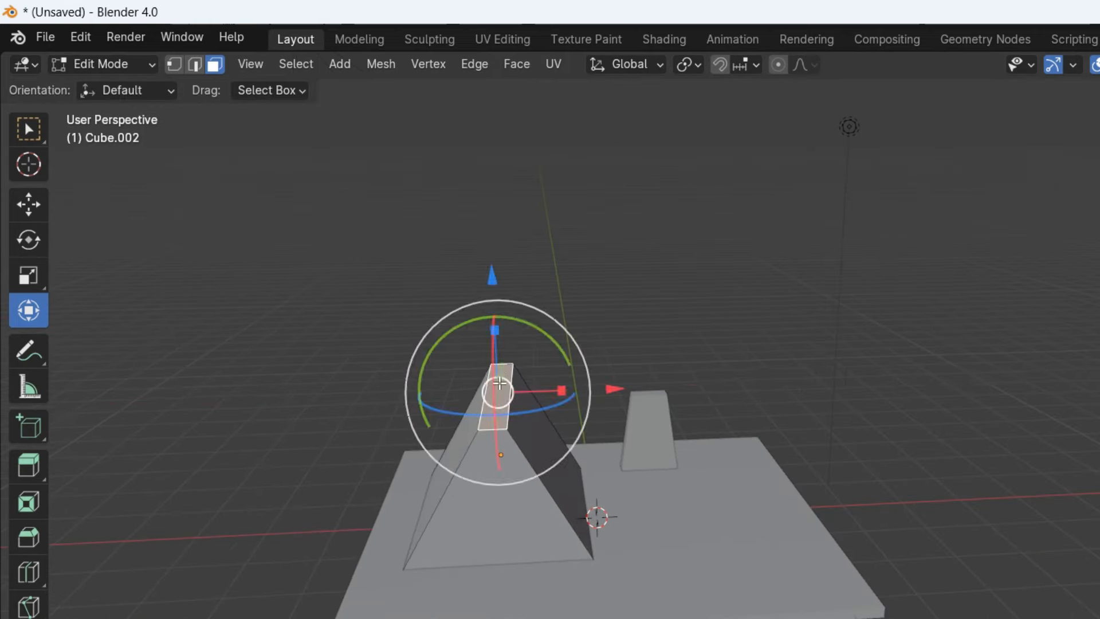
Activate the Bevel tool and try bevelling the whole narrow top face
scroll(487, 410, up, 5)
scroll(276, 409, down, 3)
middle_drag(299, 416, 432, 452)
scroll(432, 452, up, 1)
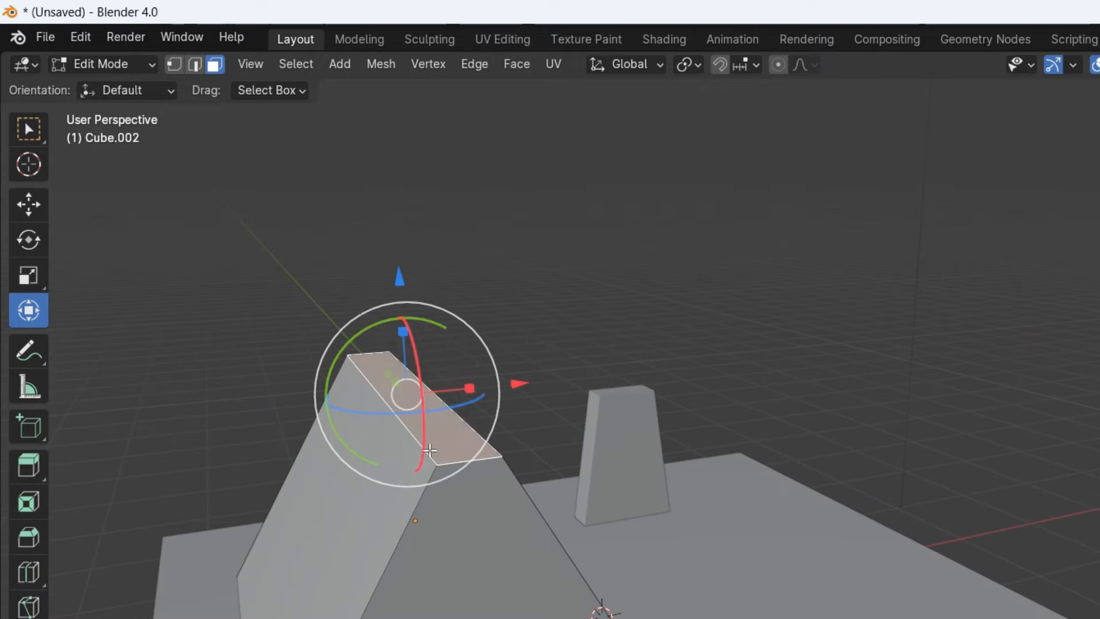
scroll(414, 464, up, 1)
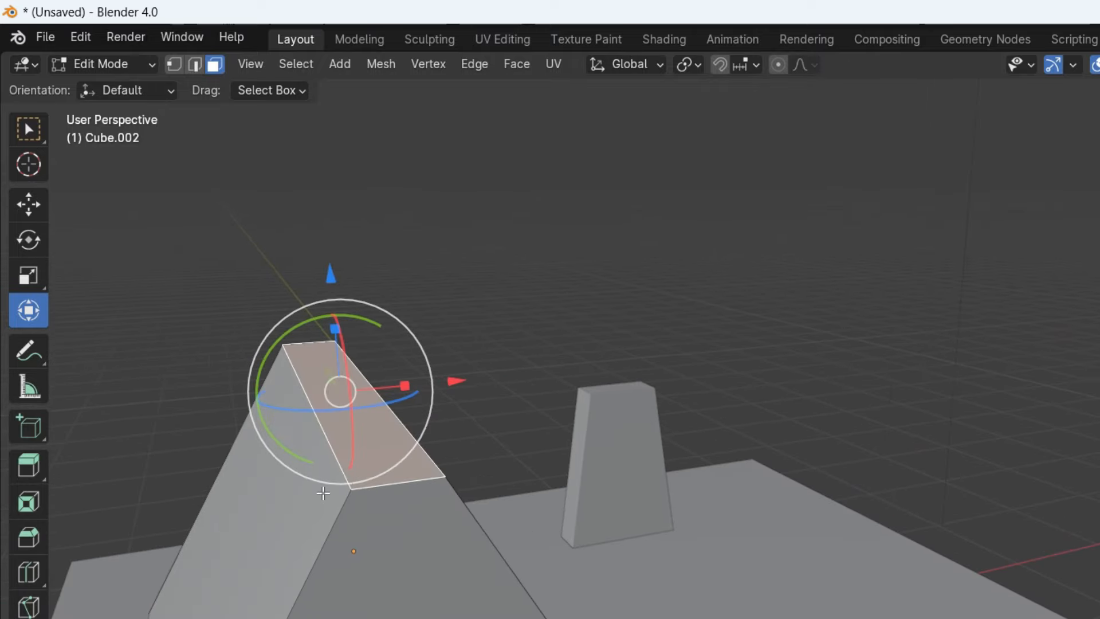
click(27, 538)
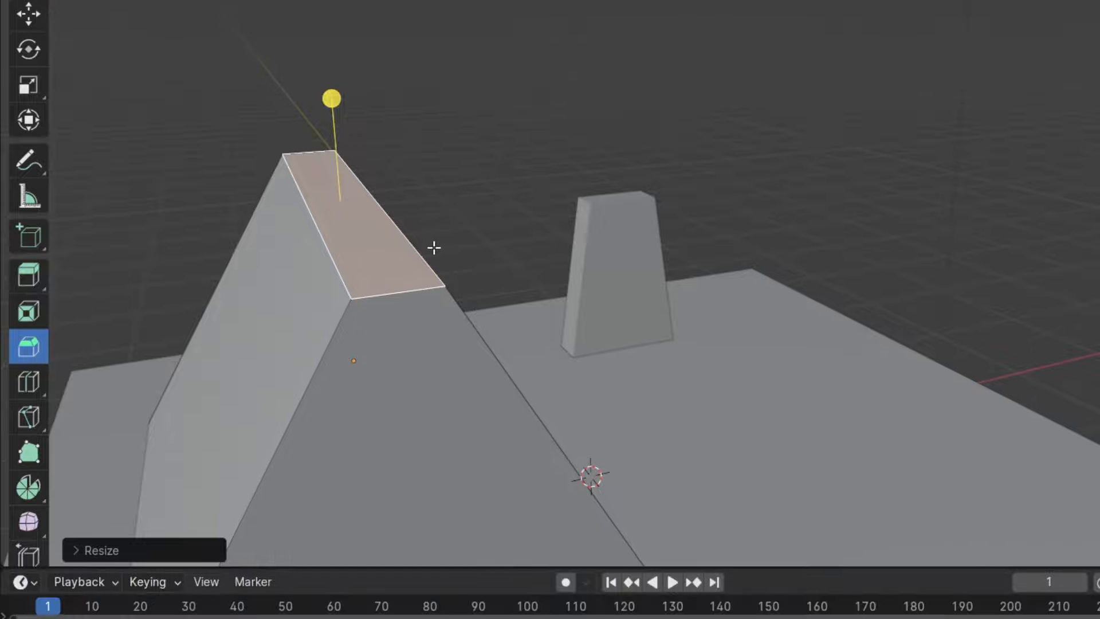
drag(332, 98, 363, 299)
middle_drag(363, 300, 285, 315)
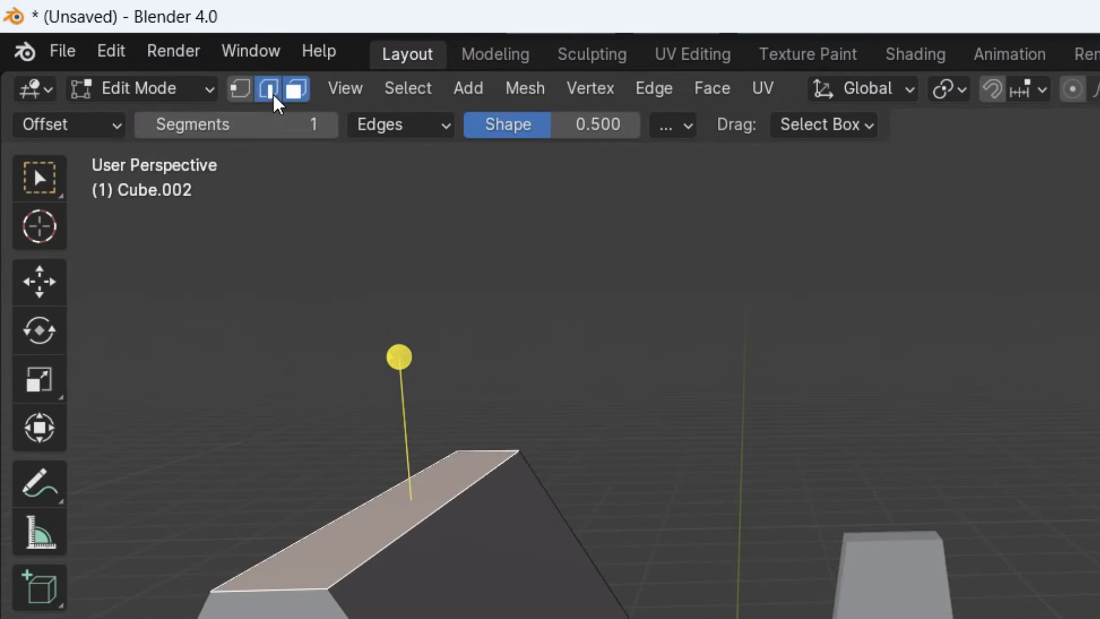
Switch to edge selection, select both long edges of the ridge and bevel them by about 0.124 m
click(275, 93)
click(437, 521)
middle_drag(437, 520, 462, 521)
shift+click(495, 523)
drag(449, 355, 449, 304)
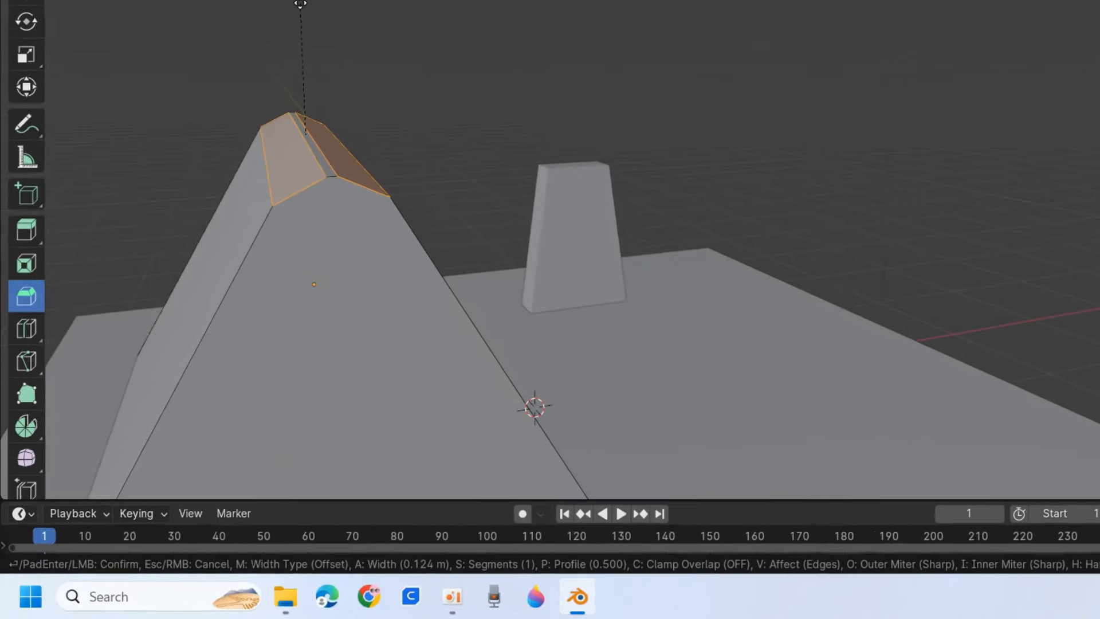
drag(300, 4, 301, 3)
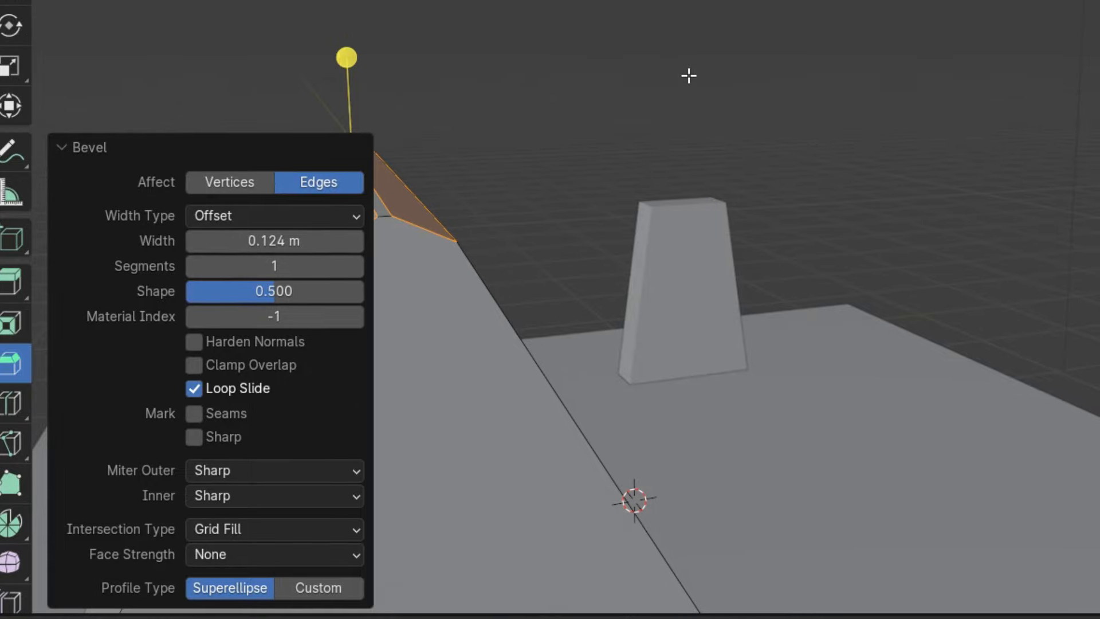
Increase the bevel to around 5 segments to round the ridge, and clear the selection
middle_drag(689, 75, 578, 246)
drag(325, 263, 350, 262)
middle_drag(482, 176, 474, 175)
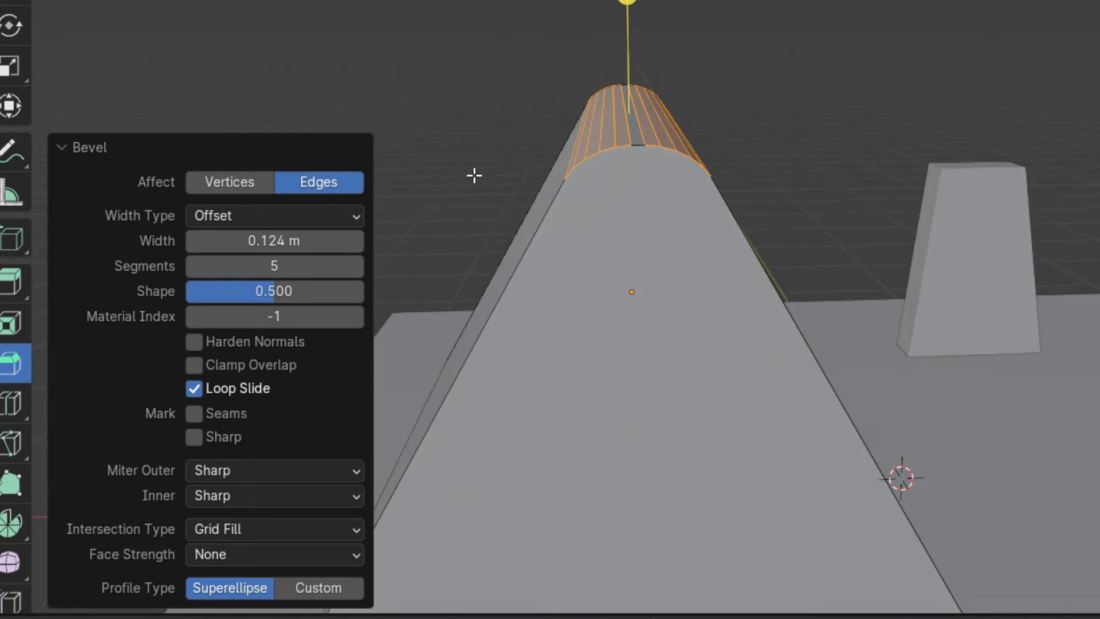
drag(246, 267, 232, 267)
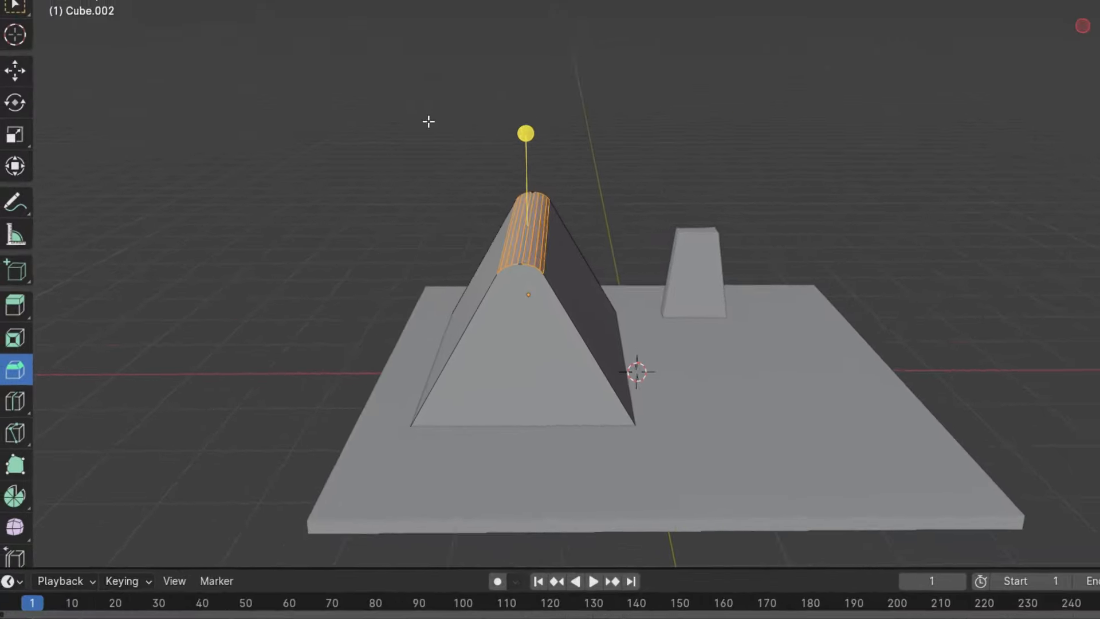
click(294, 164)
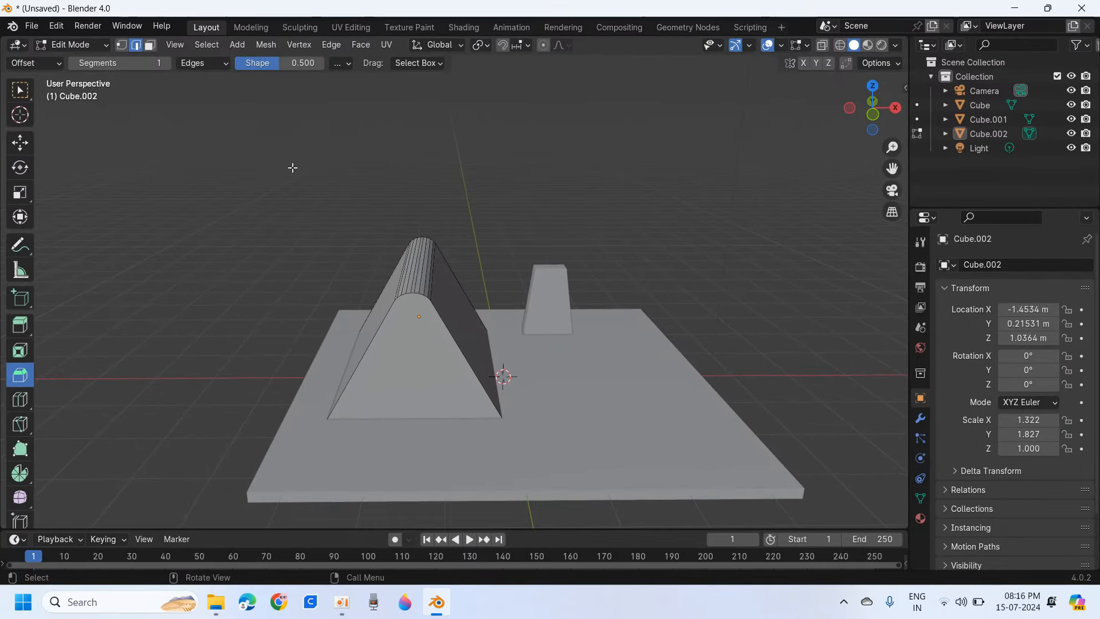
Switch to face selection, select the large tent-shaped block's front face and inset it by about 0.186 m
middle_drag(385, 294, 383, 256)
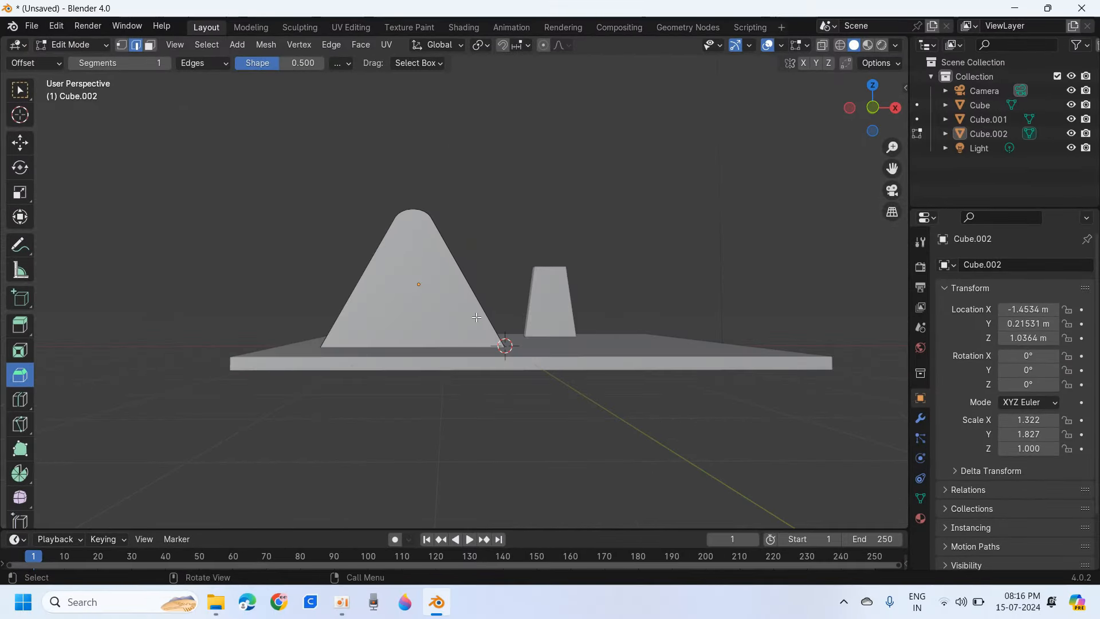
middle_drag(476, 317, 211, 90)
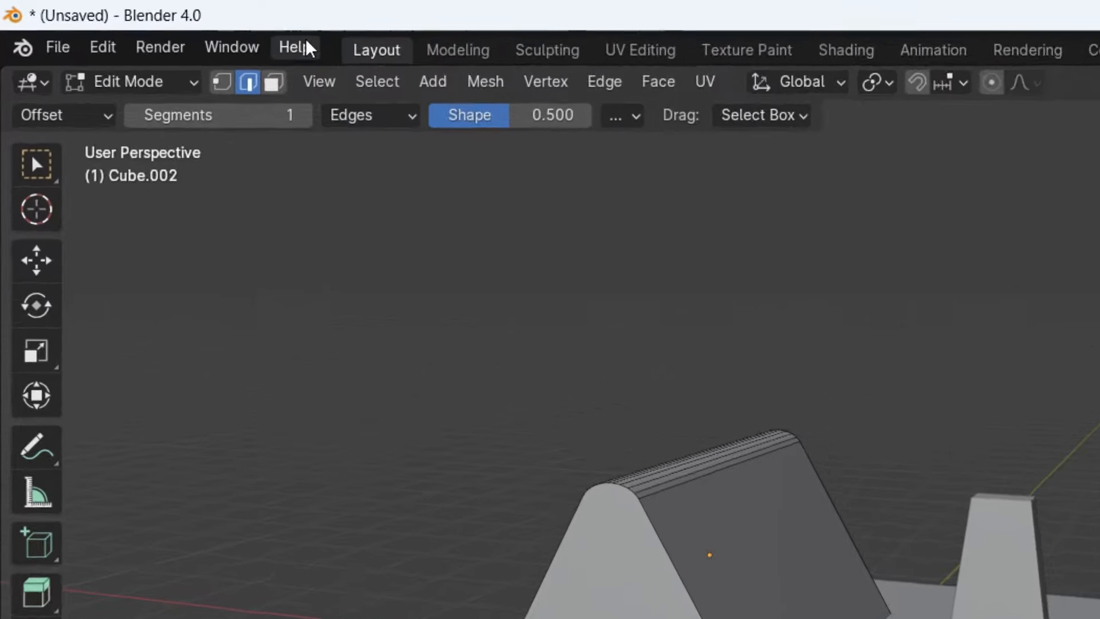
click(315, 95)
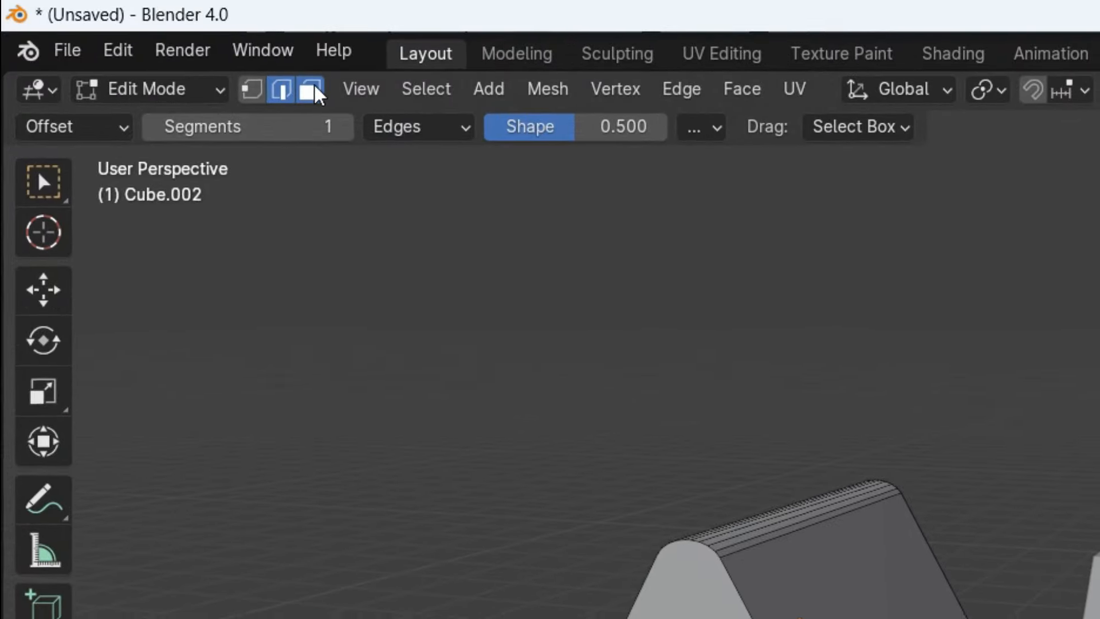
click(654, 467)
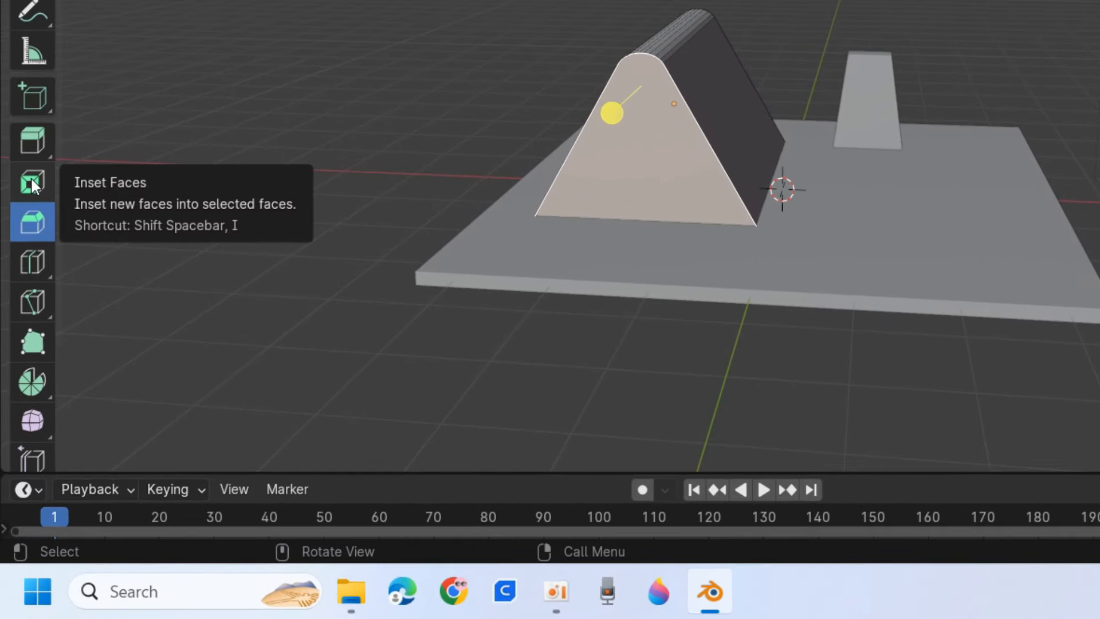
click(32, 183)
drag(724, 112, 682, 130)
Try shifting the inset front face along Y with the Transform tool, then undo the move
middle_drag(663, 153, 762, 127)
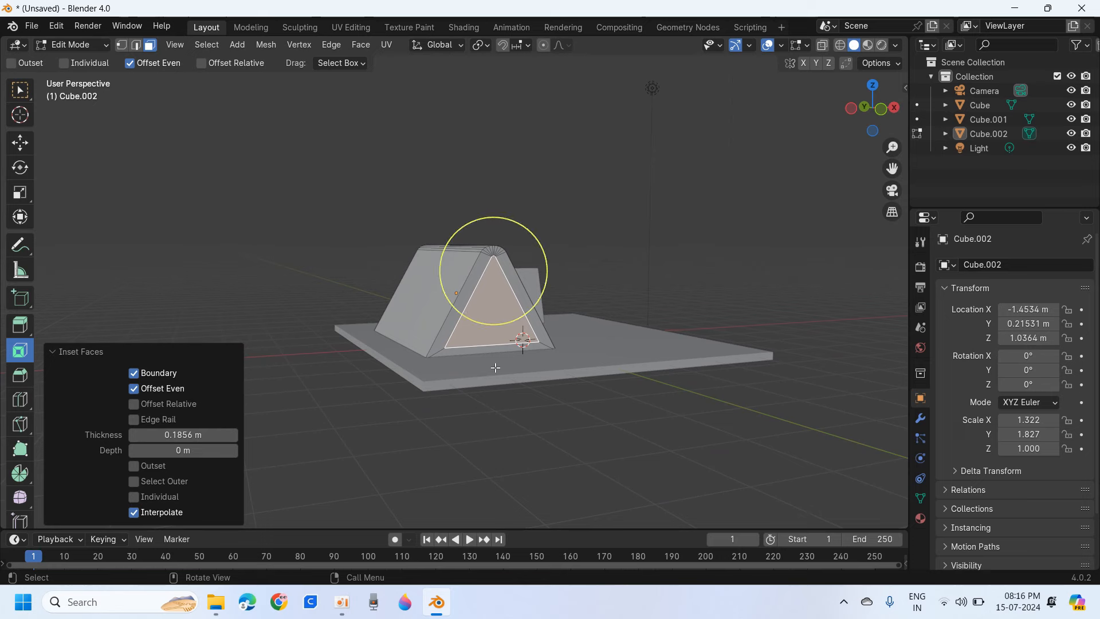
scroll(496, 368, up, 2)
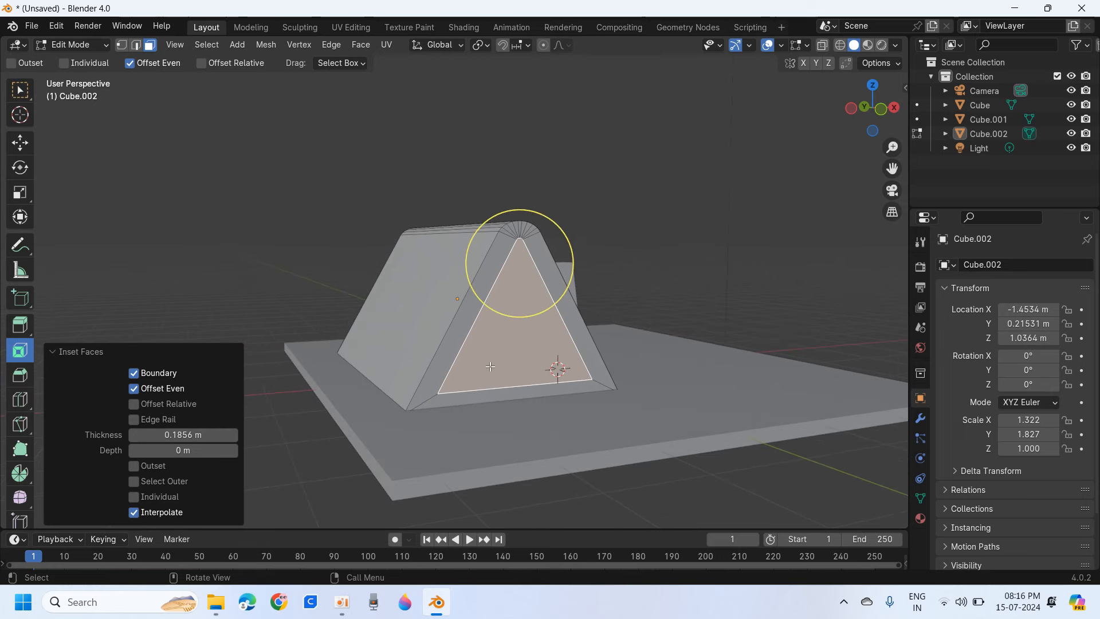
middle_drag(506, 338, 478, 337)
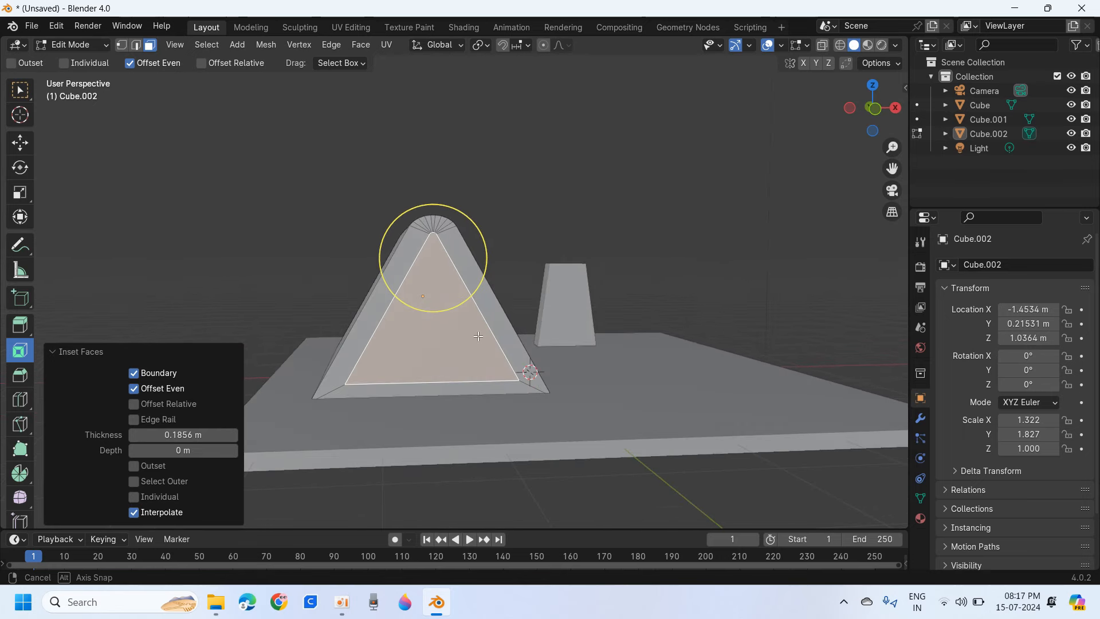
middle_drag(442, 227, 74, 343)
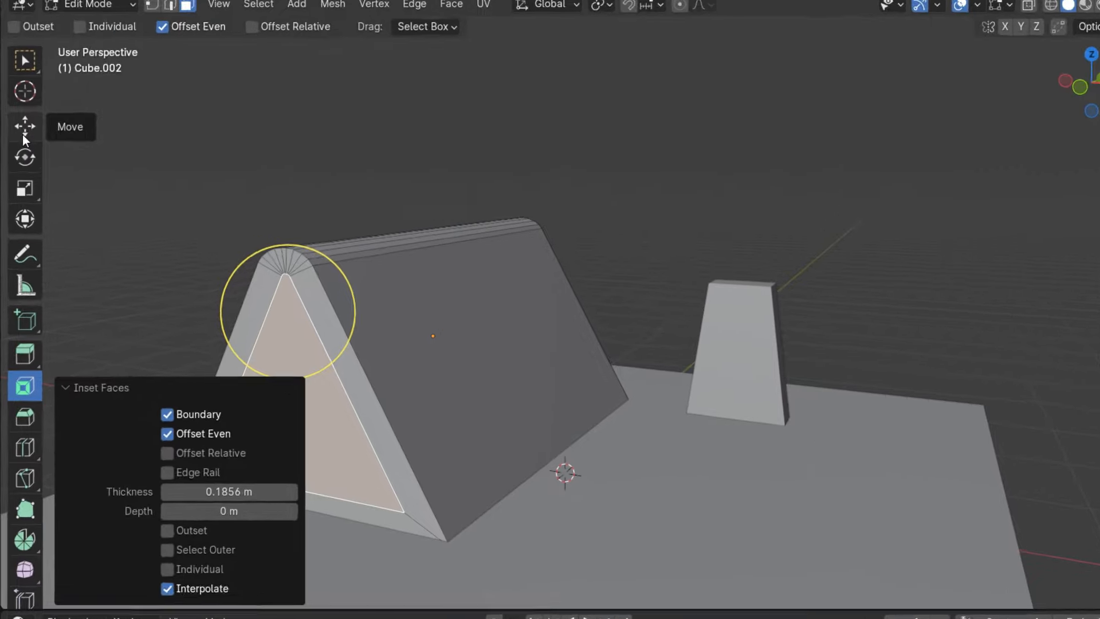
click(20, 141)
scroll(427, 212, down, 4)
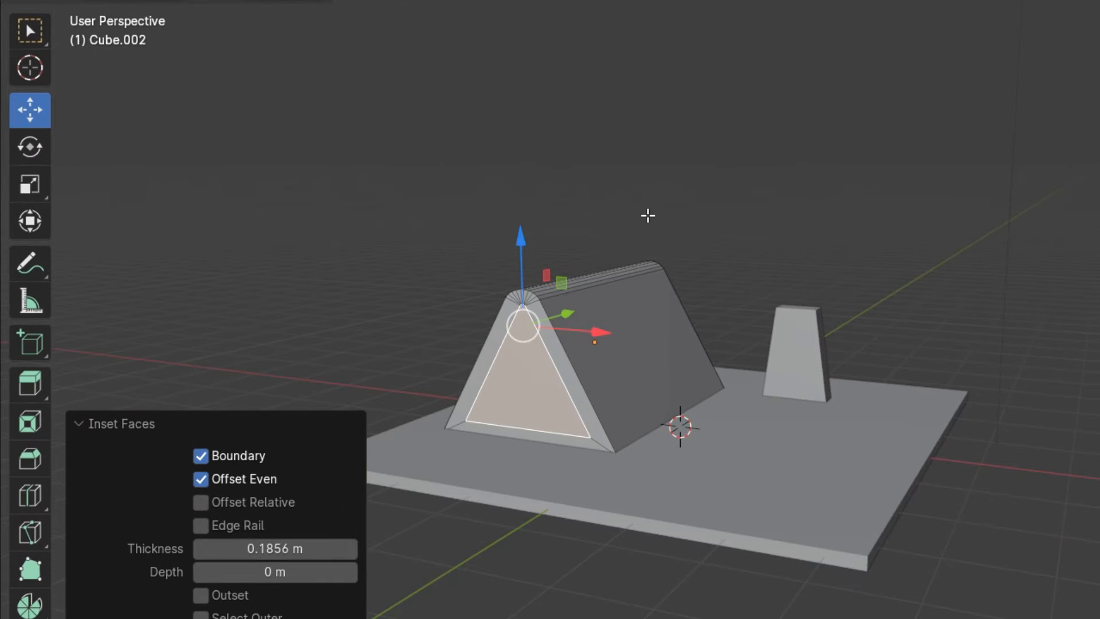
middle_drag(558, 322, 442, 309)
click(37, 223)
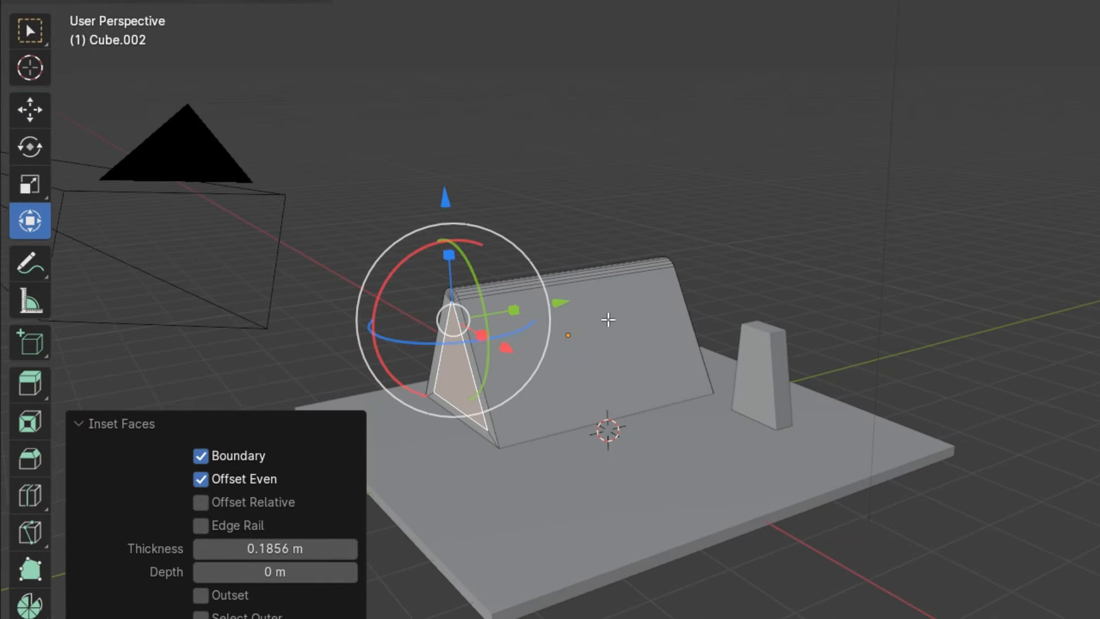
drag(564, 298, 606, 296)
middle_drag(606, 295, 646, 384)
key(ctrl+z)
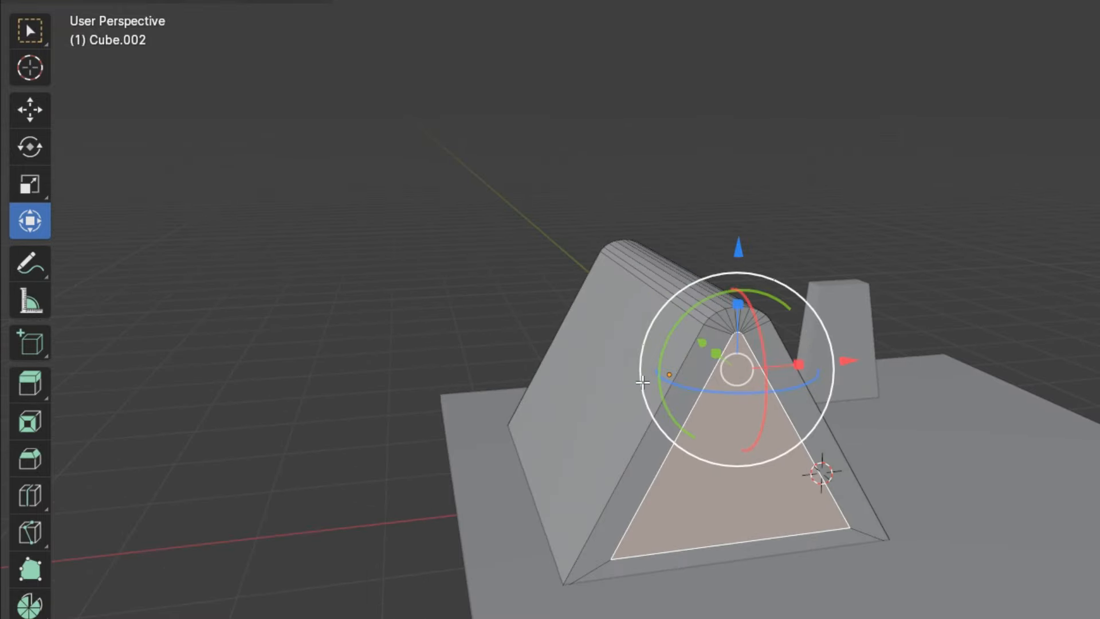
Extrude the inset front face inward to hollow out the tent-shaped block, extending the recess by about 0.35 m
click(31, 384)
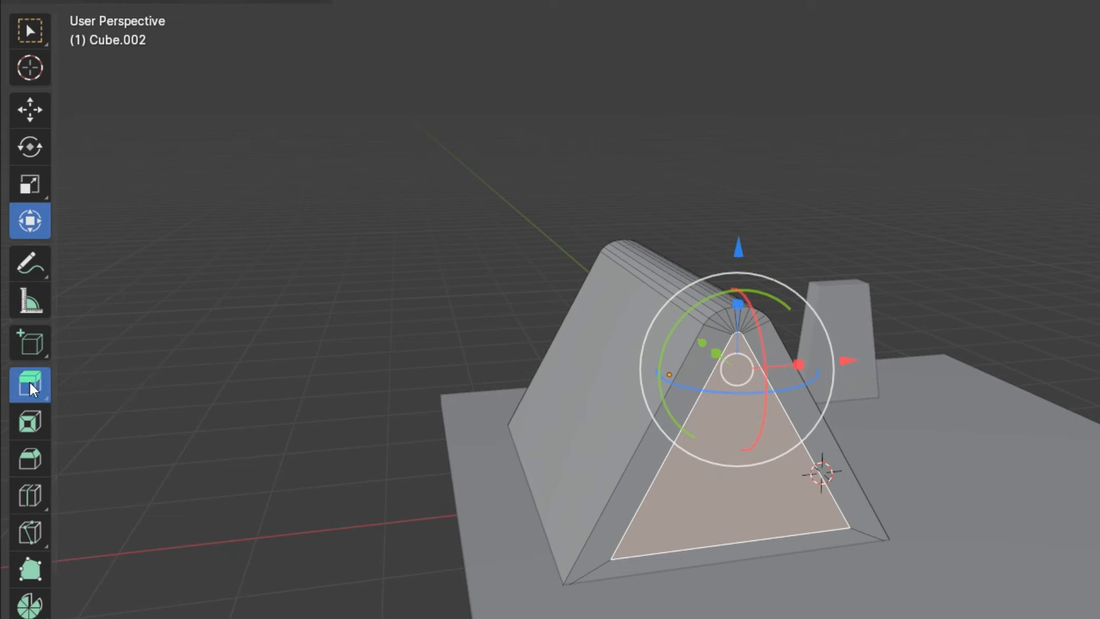
middle_drag(516, 338, 376, 343)
drag(304, 395, 379, 383)
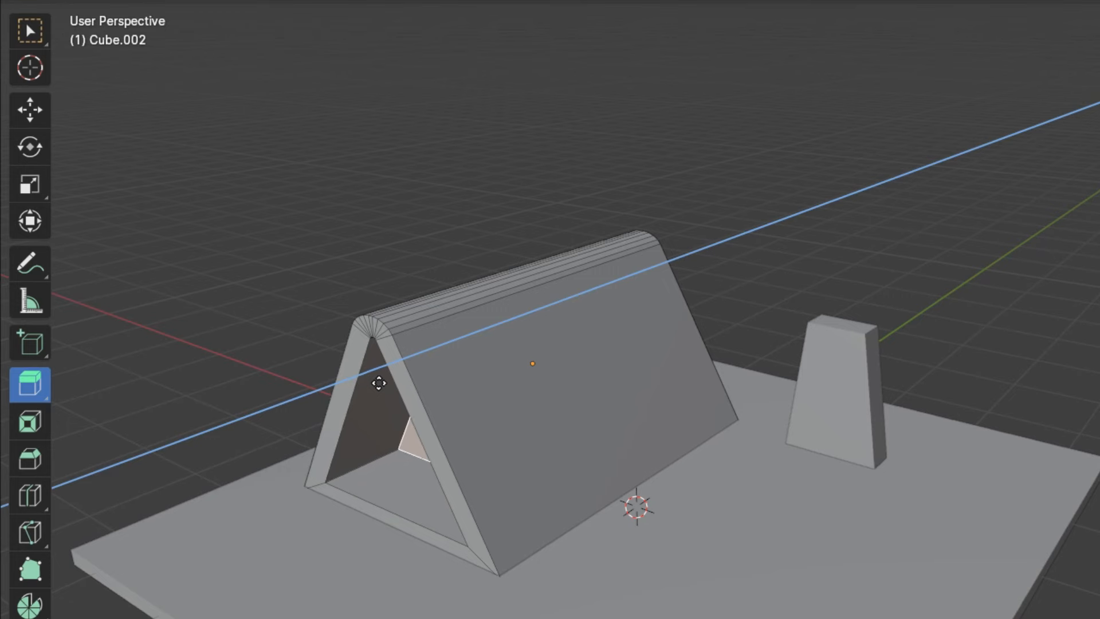
middle_drag(505, 340, 705, 252)
drag(695, 261, 687, 255)
middle_drag(687, 256, 584, 383)
scroll(525, 320, up, 4)
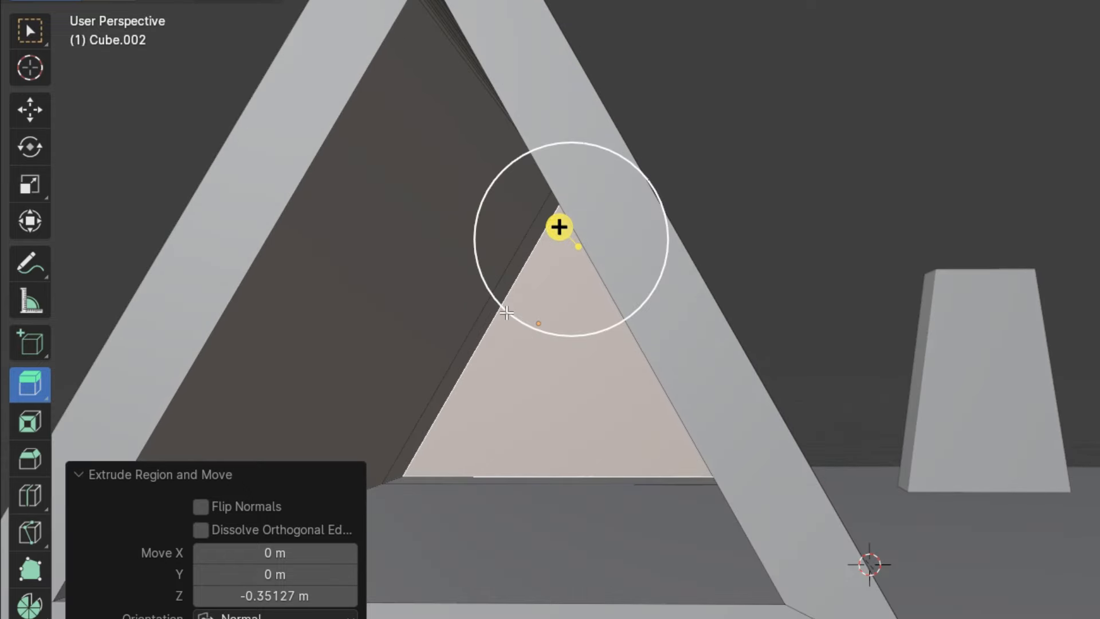
Extrude the recess's inner face about 1.94 m towards the back of the block and return to Object Mode
click(506, 313)
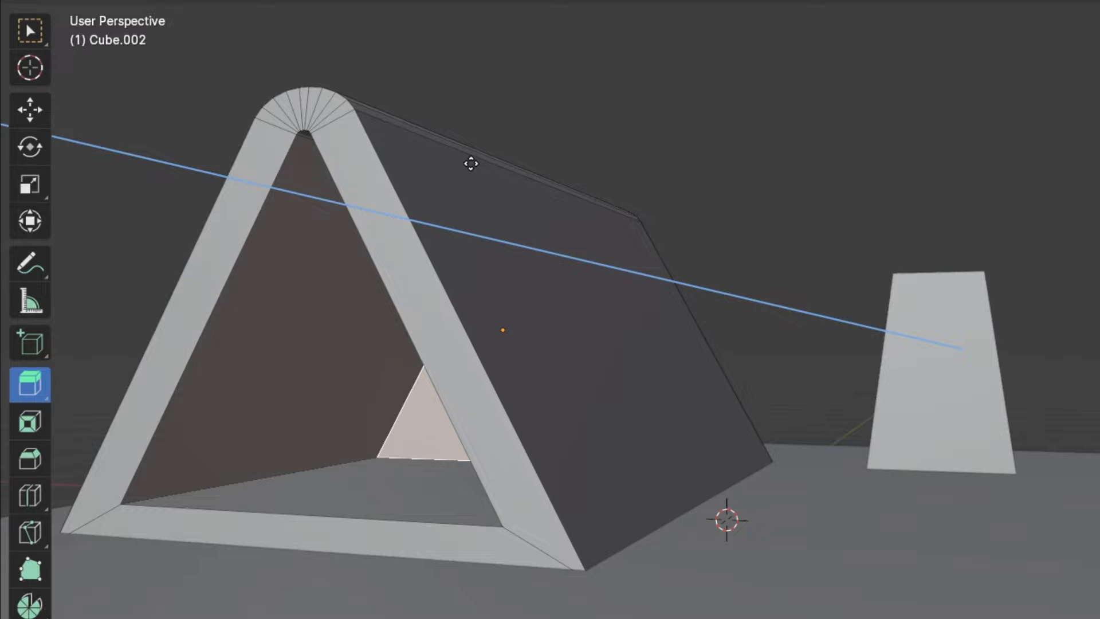
drag(472, 164, 467, 175)
scroll(466, 174, down, 5)
middle_drag(466, 174, 361, 231)
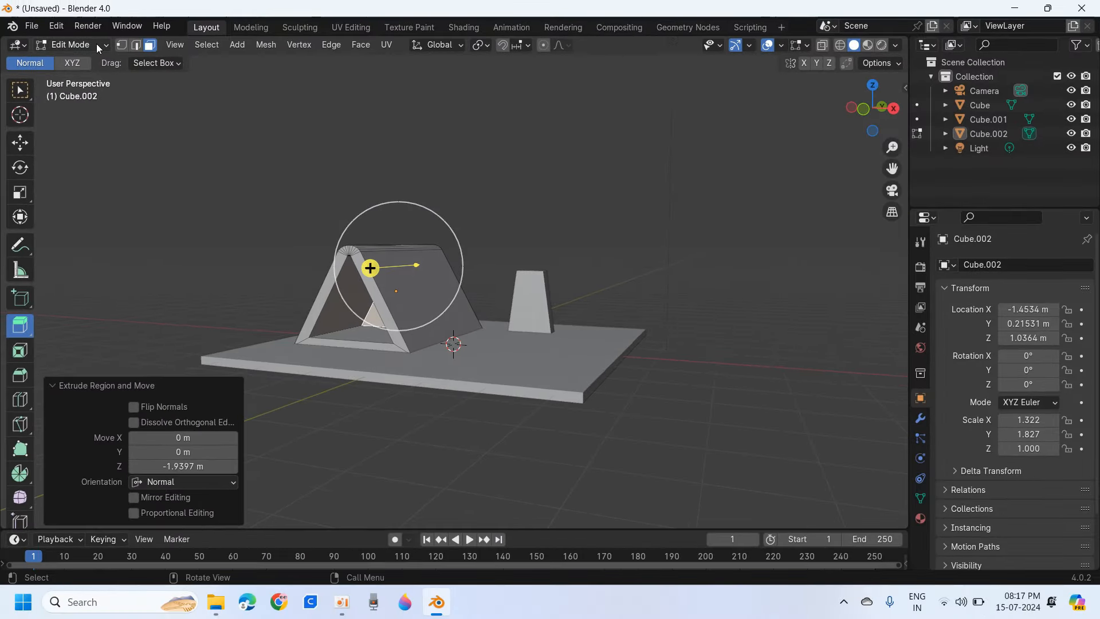
click(96, 43)
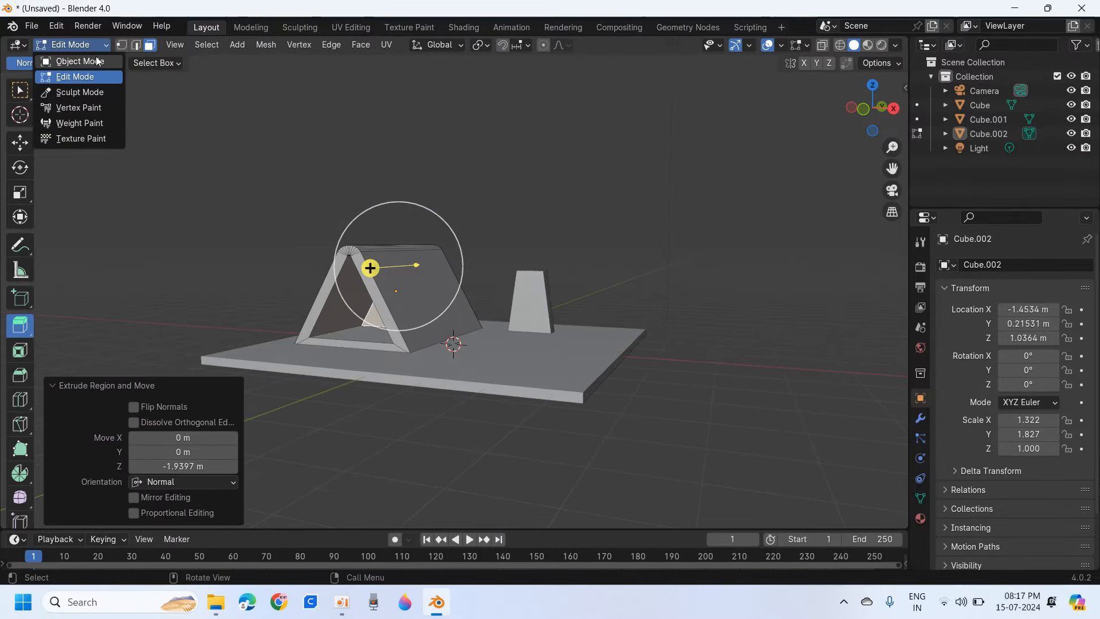
click(97, 61)
Add a mesh cylinder to the scene
scroll(500, 339, down, 3)
middle_drag(500, 339, 593, 342)
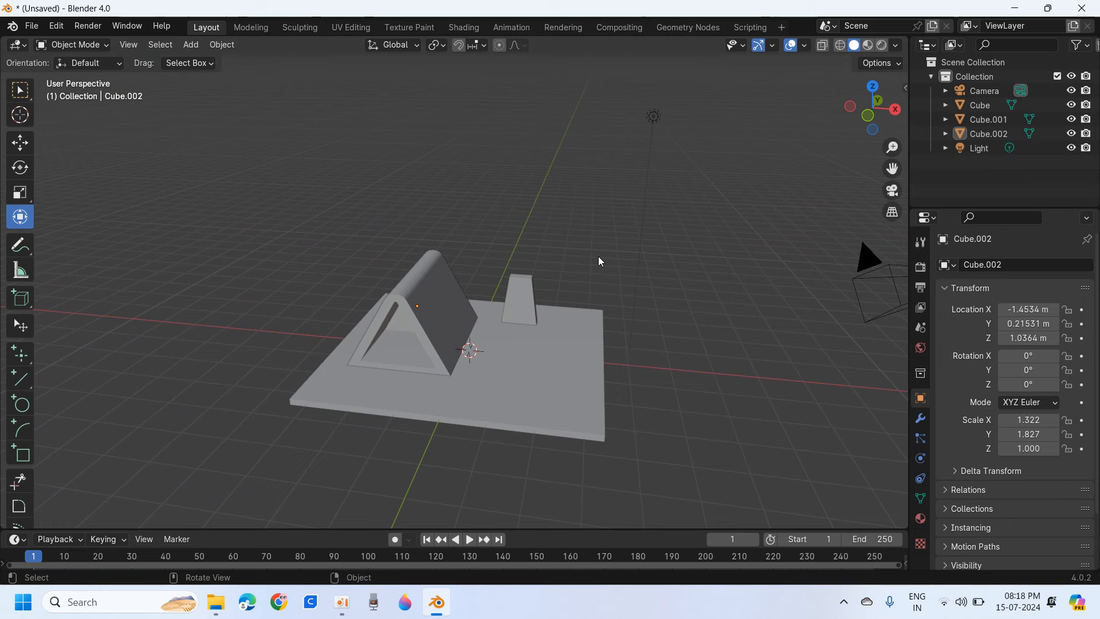
middle_drag(528, 283, 499, 293)
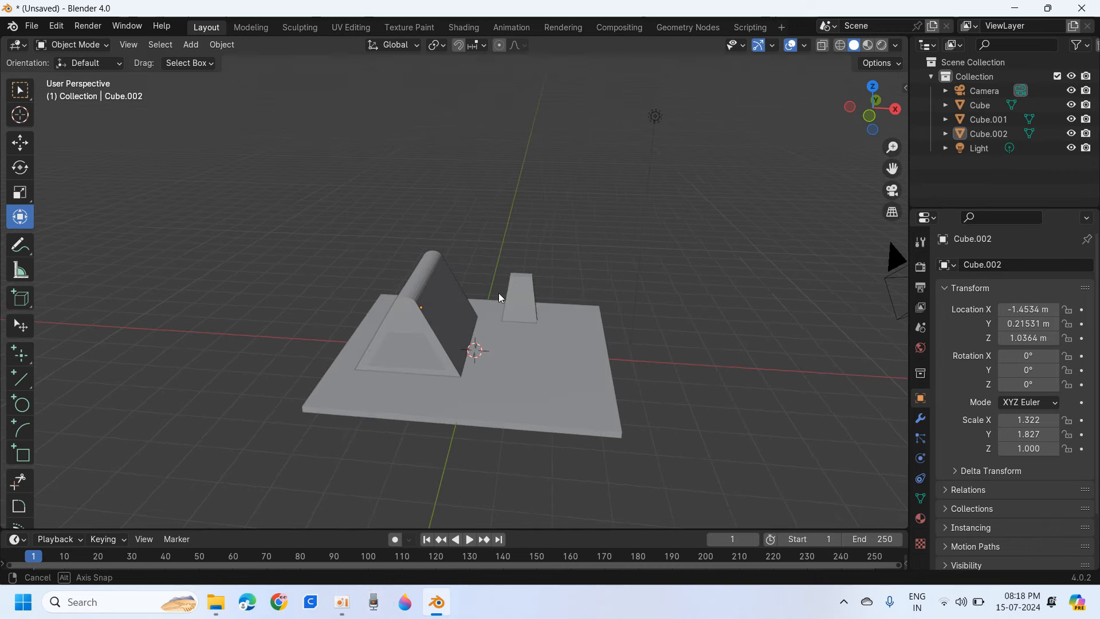
click(191, 45)
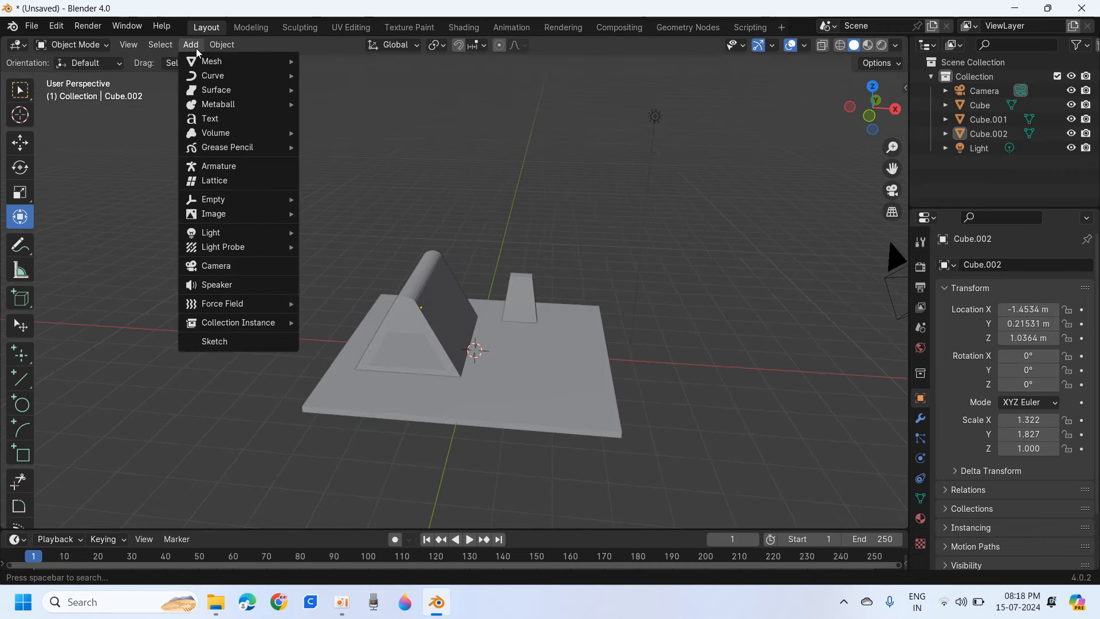
mouse_move(199, 62)
click(344, 135)
Place the cylinder behind the base slab at about Y 5.33 m and raise it to about Z 0.96 m
middle_drag(557, 238, 422, 343)
drag(477, 321, 631, 298)
middle_drag(596, 308, 454, 230)
drag(480, 235, 477, 204)
middle_drag(477, 204, 591, 377)
scroll(606, 256, up, 2)
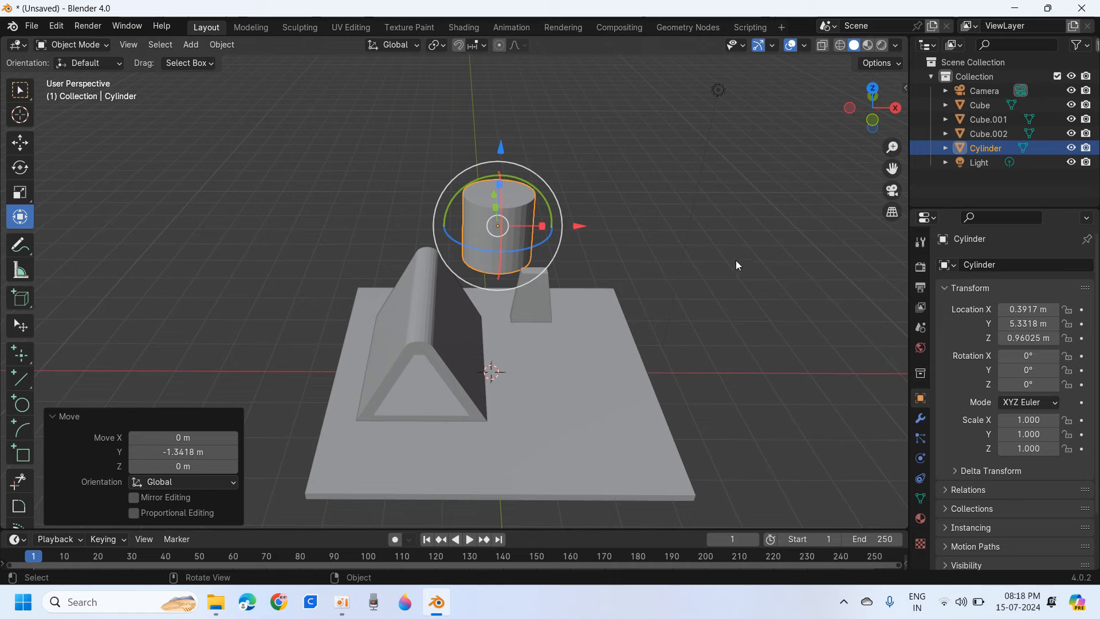
Move the cylinder about 1.81 m along X so it stands beyond the small tapered block
drag(894, 169, 876, 231)
middle_drag(645, 295, 613, 297)
key(KP_1)
drag(564, 339, 640, 340)
middle_drag(636, 342, 566, 301)
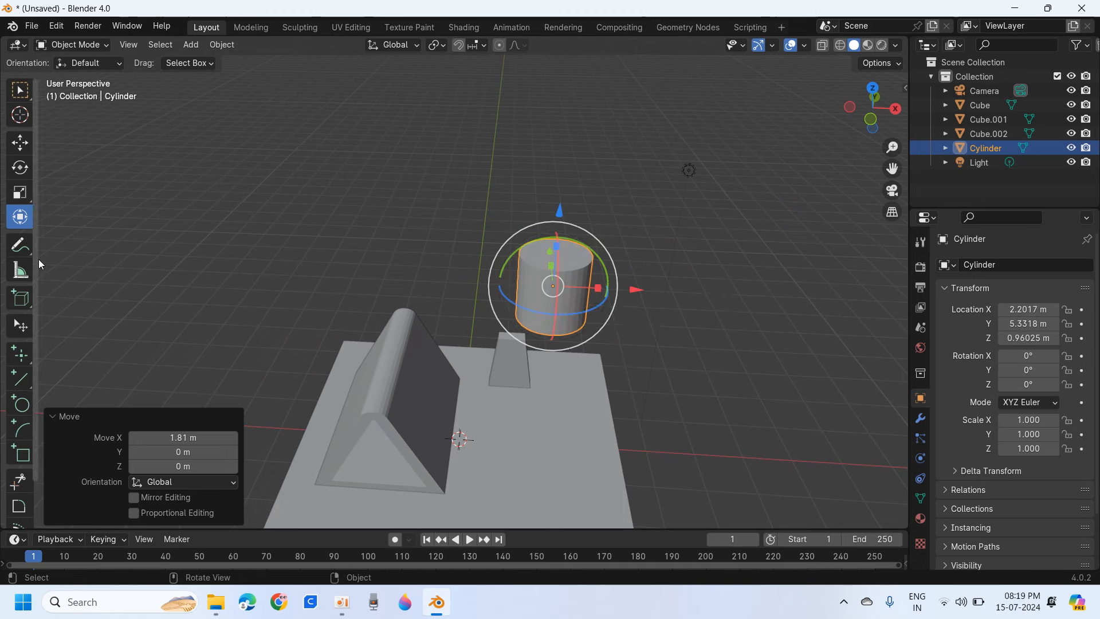
Enter Edit Mode on the cylinder, select only its top face and scale it to about 0.852
click(73, 48)
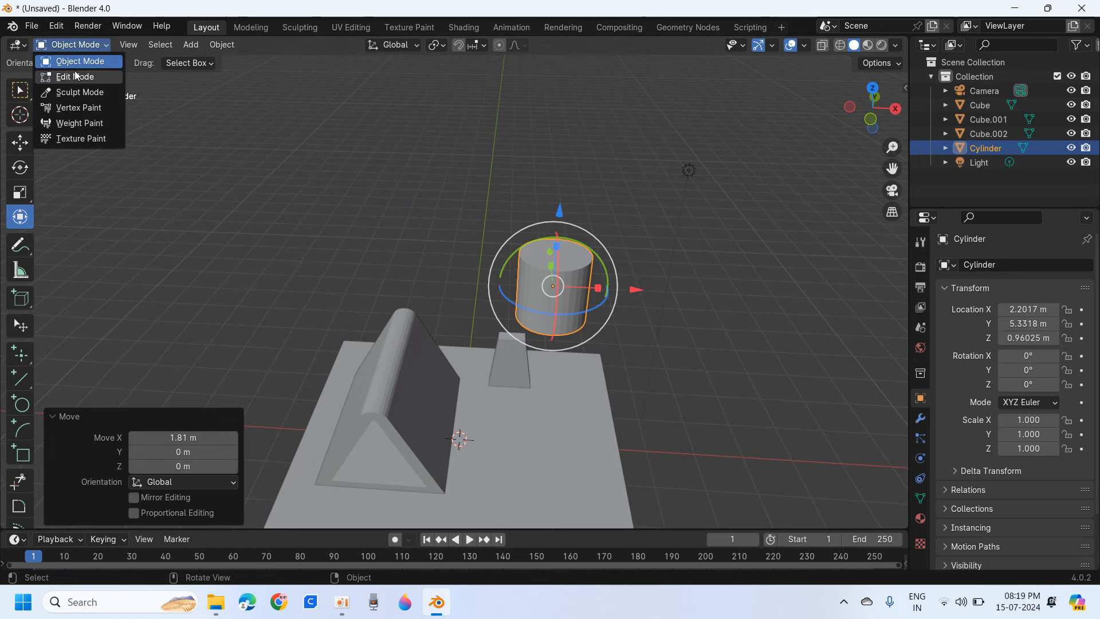
click(75, 77)
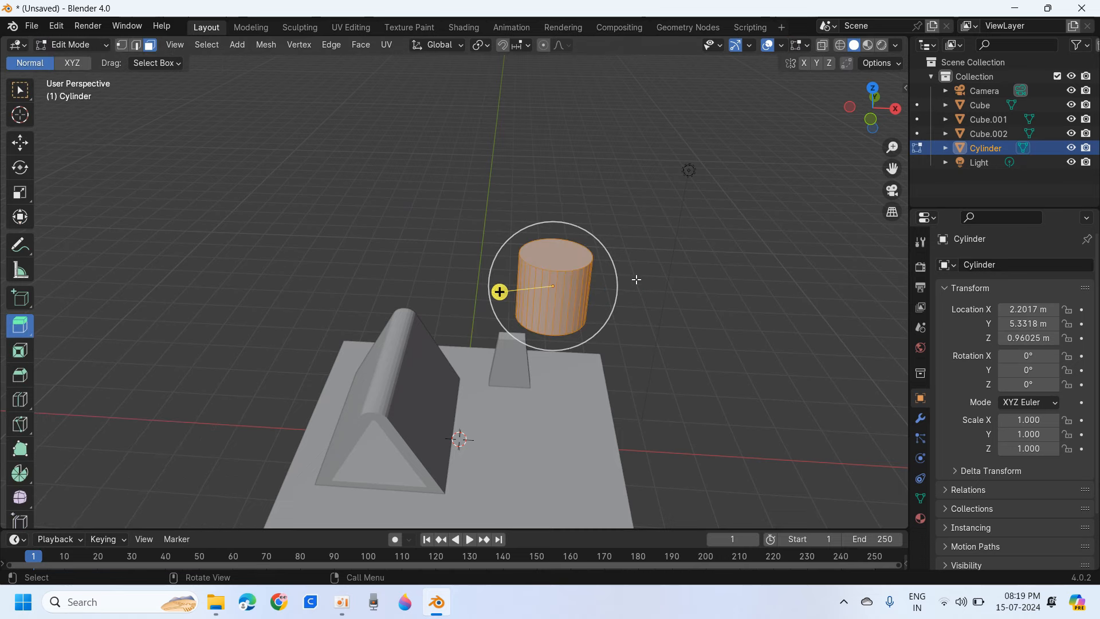
click(696, 103)
middle_drag(499, 237, 582, 256)
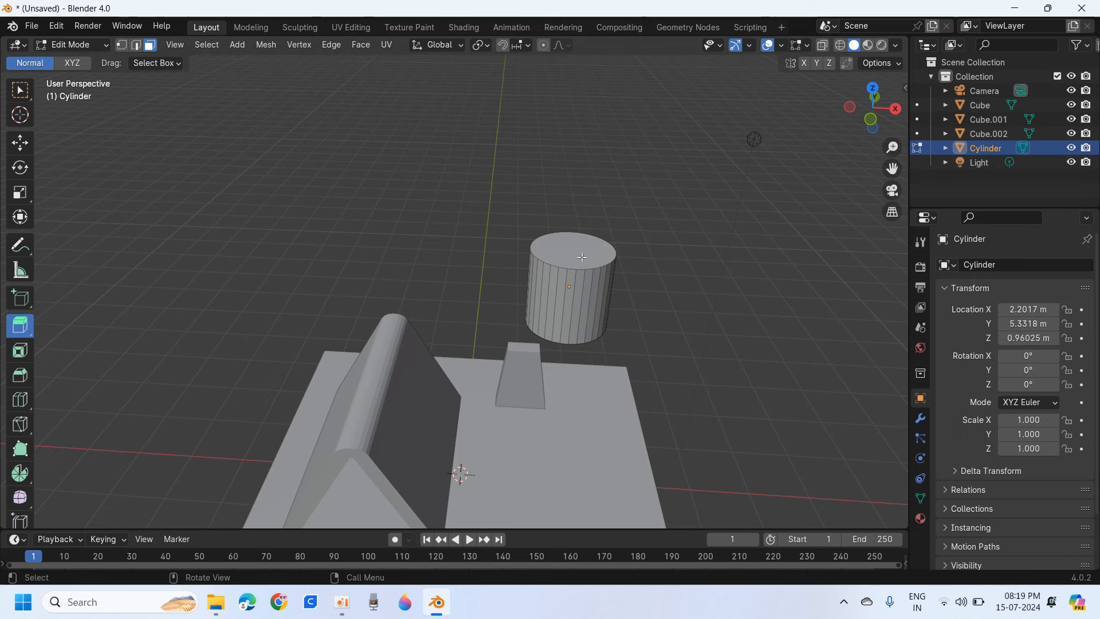
click(582, 253)
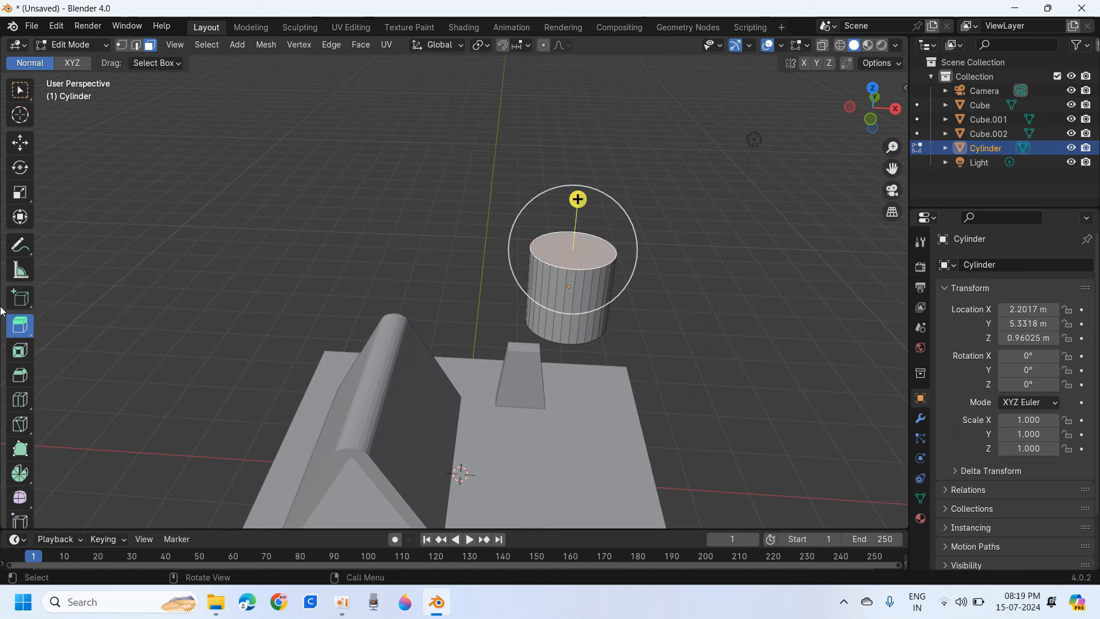
click(19, 218)
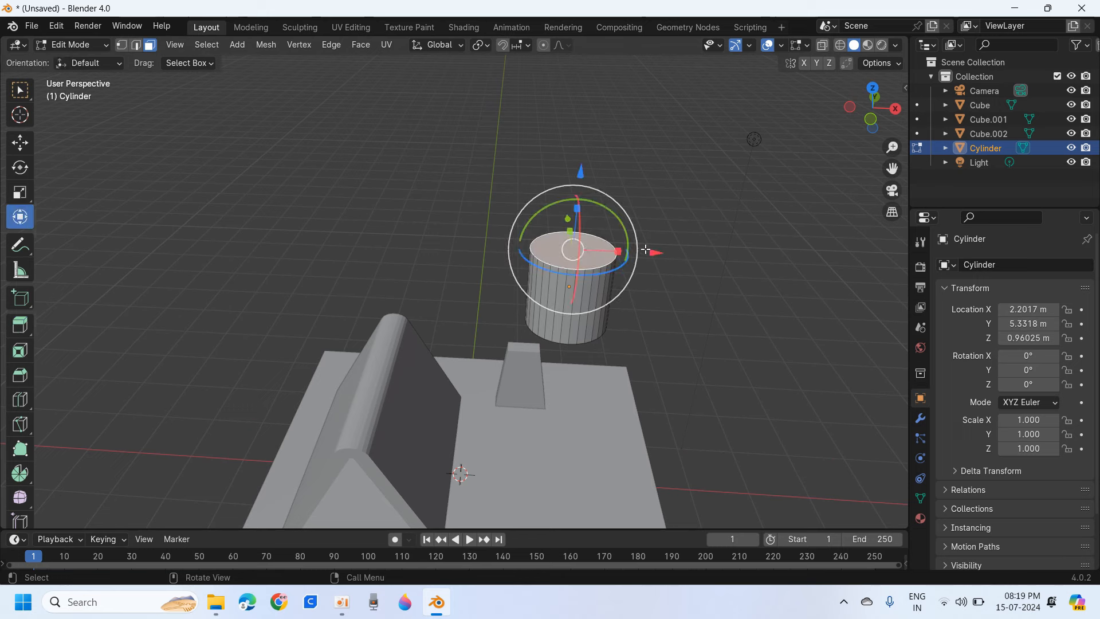
key(s)
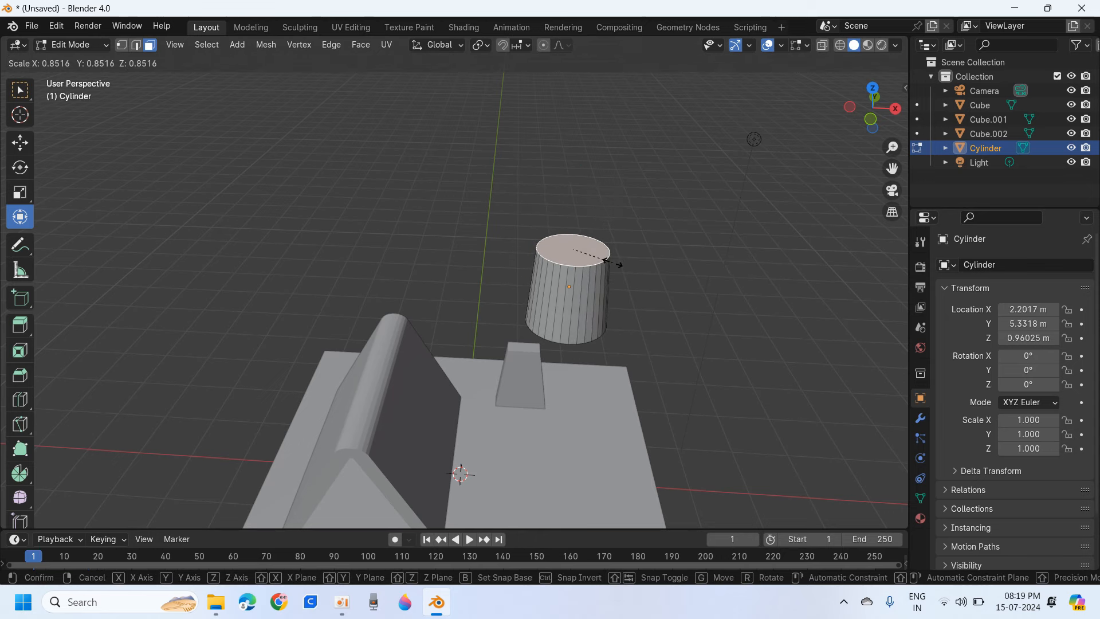
click(616, 271)
Raise the cylinder's top face by about 4.21 m and scale it to about 0.833
middle_drag(616, 271, 567, 263)
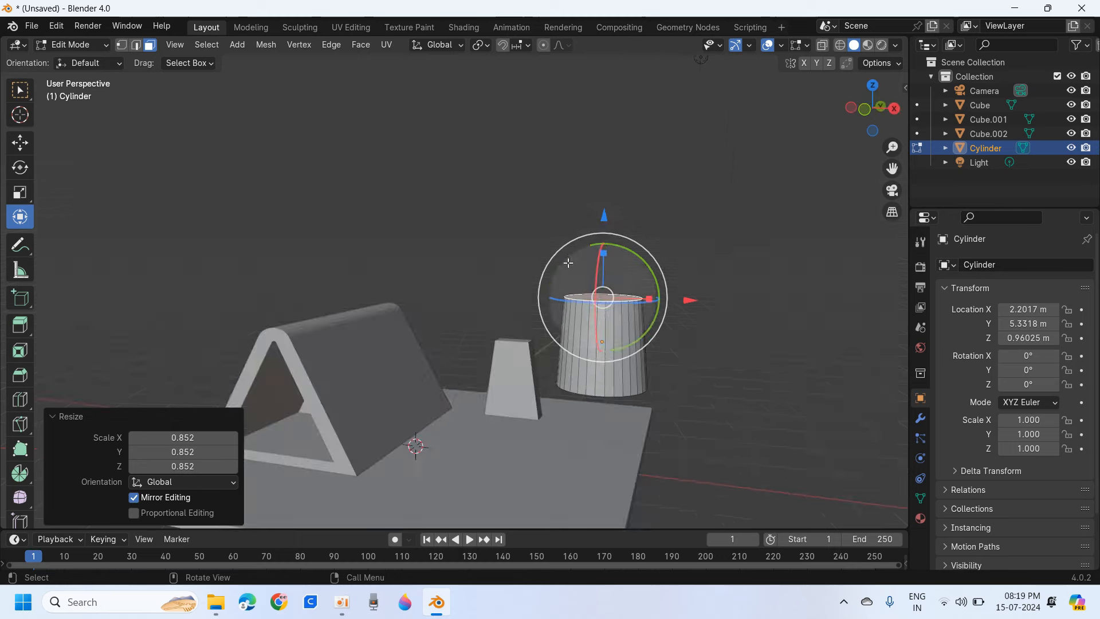
drag(604, 216, 611, 24)
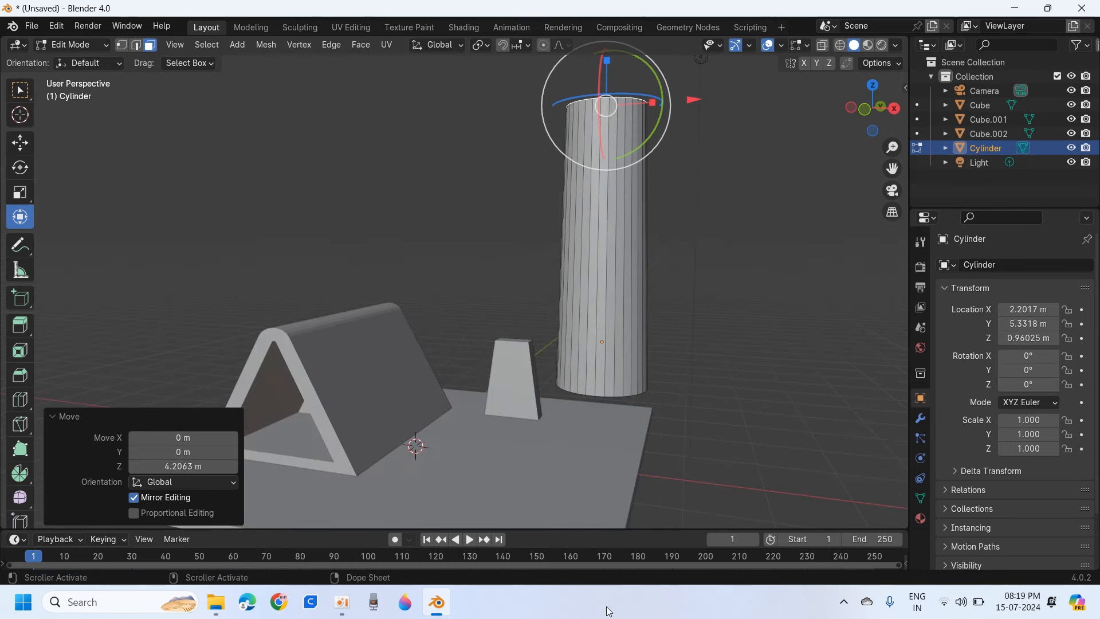
scroll(621, 354, down, 2)
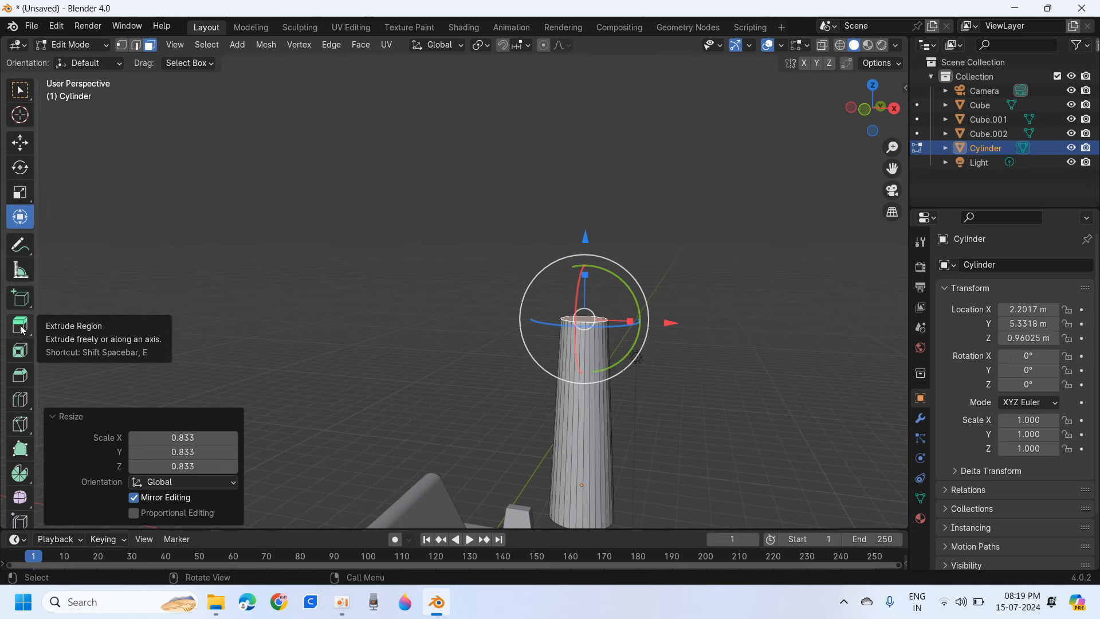
Extrude the cylinder's top face upward by about 5.49 m and scale the new top to about 0.757
click(20, 326)
drag(585, 265, 571, 87)
scroll(638, 130, down, 3)
middle_drag(637, 204, 601, 236)
key(s)
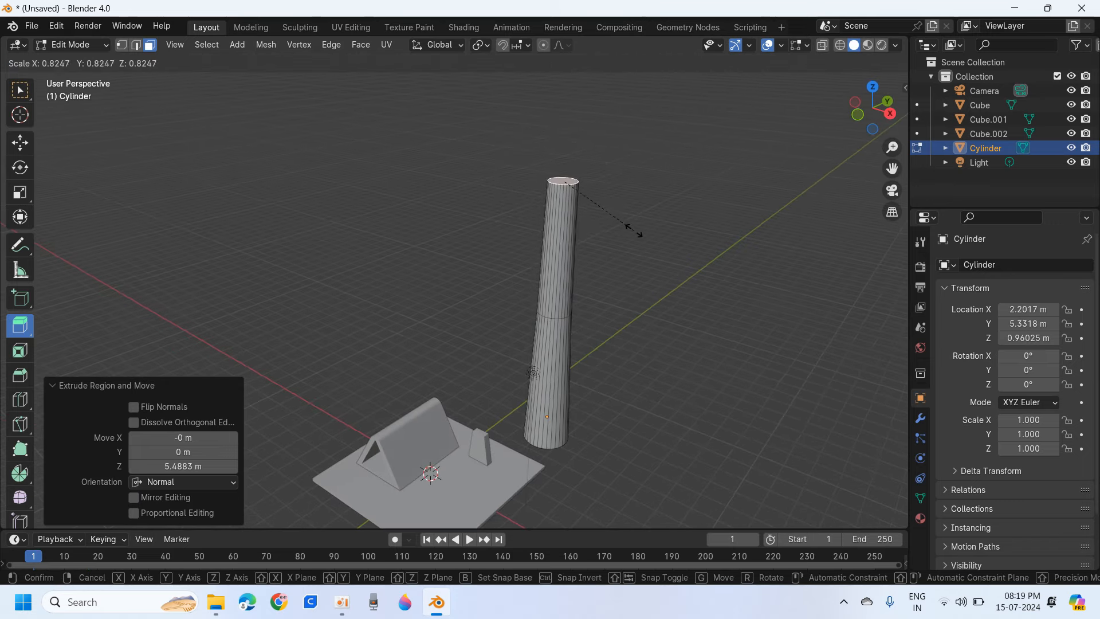
click(628, 232)
middle_drag(631, 235, 639, 258)
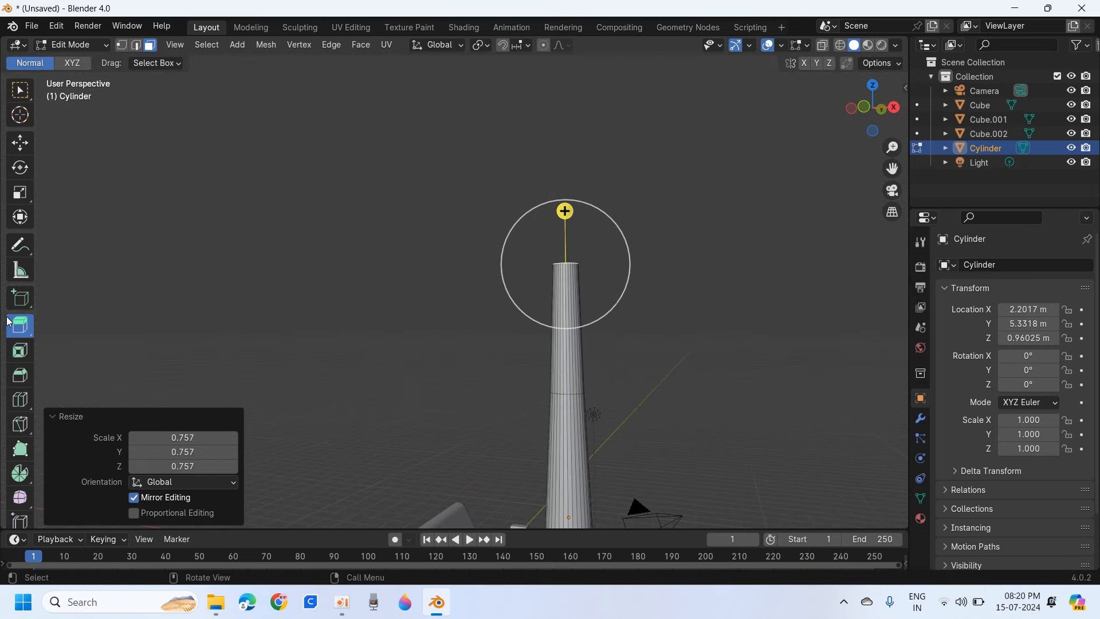
Extrude the tower's narrowed top face upward by another 6.10 m or so
drag(507, 241, 531, 103)
scroll(565, 222, down, 5)
middle_drag(565, 221, 569, 267)
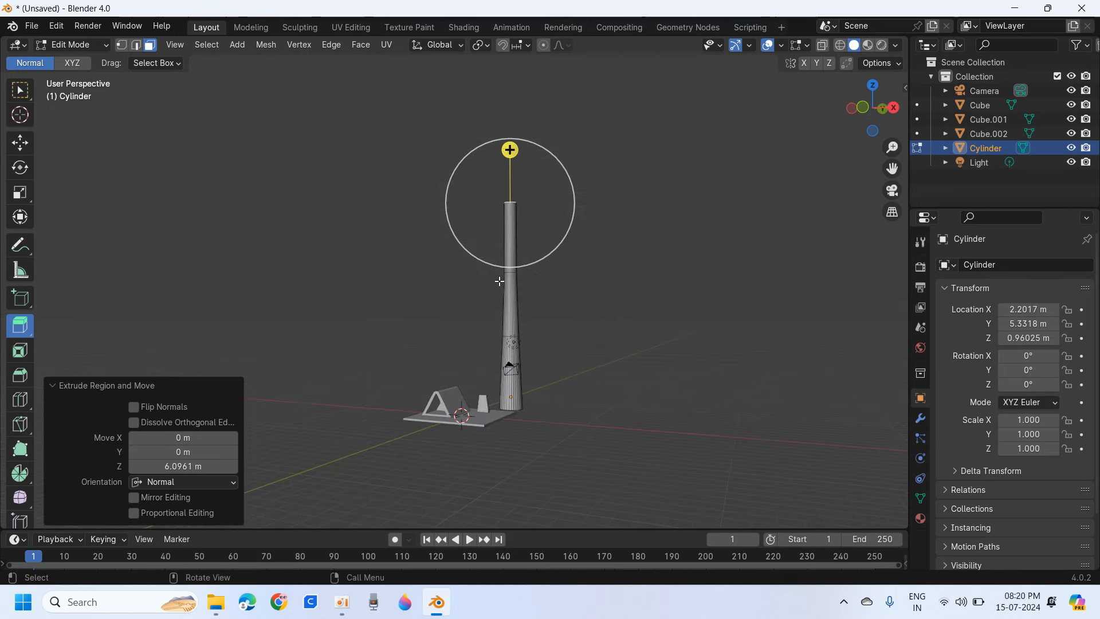
scroll(499, 281, up, 4)
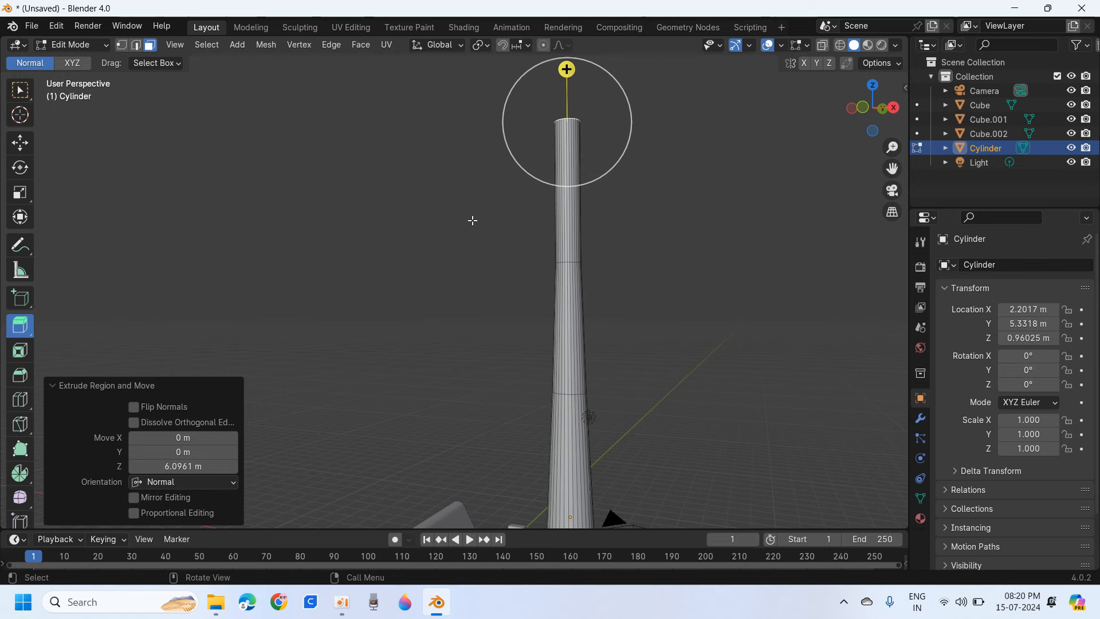
Try to box-select the tower's upper joint while in face selection mode
scroll(396, 249, down, 3)
middle_drag(377, 212, 521, 306)
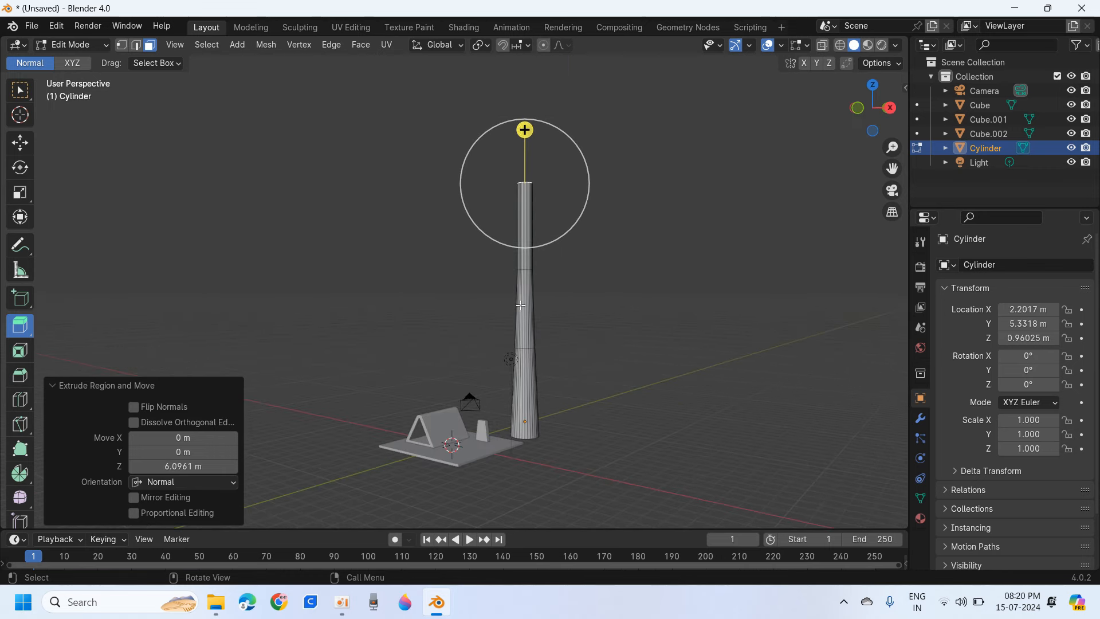
scroll(521, 287, up, 3)
scroll(521, 263, up, 1)
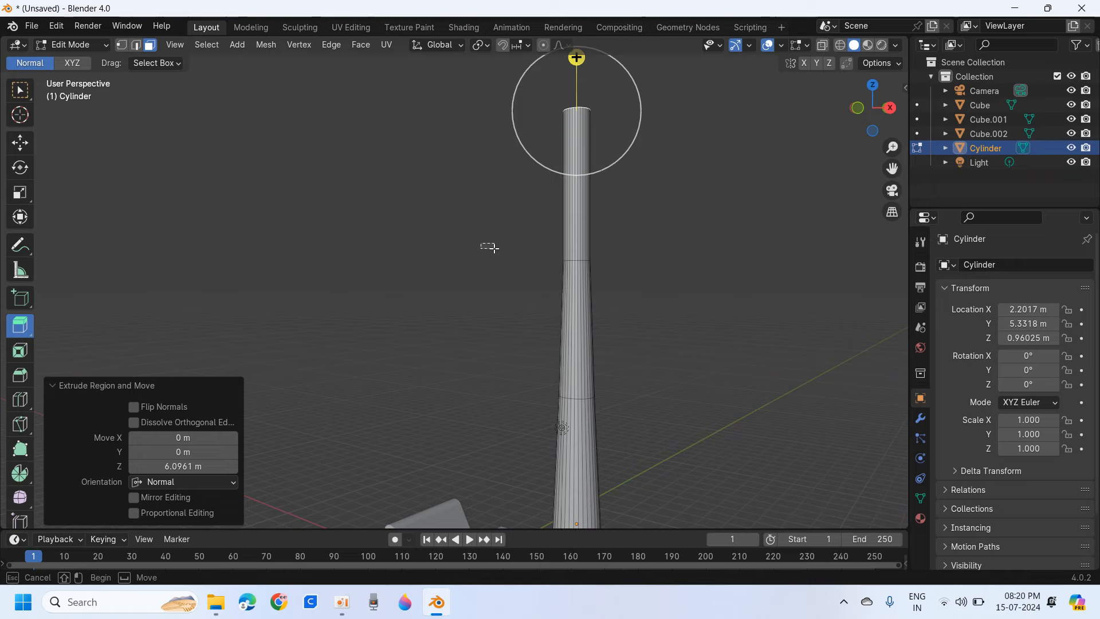
click(479, 250)
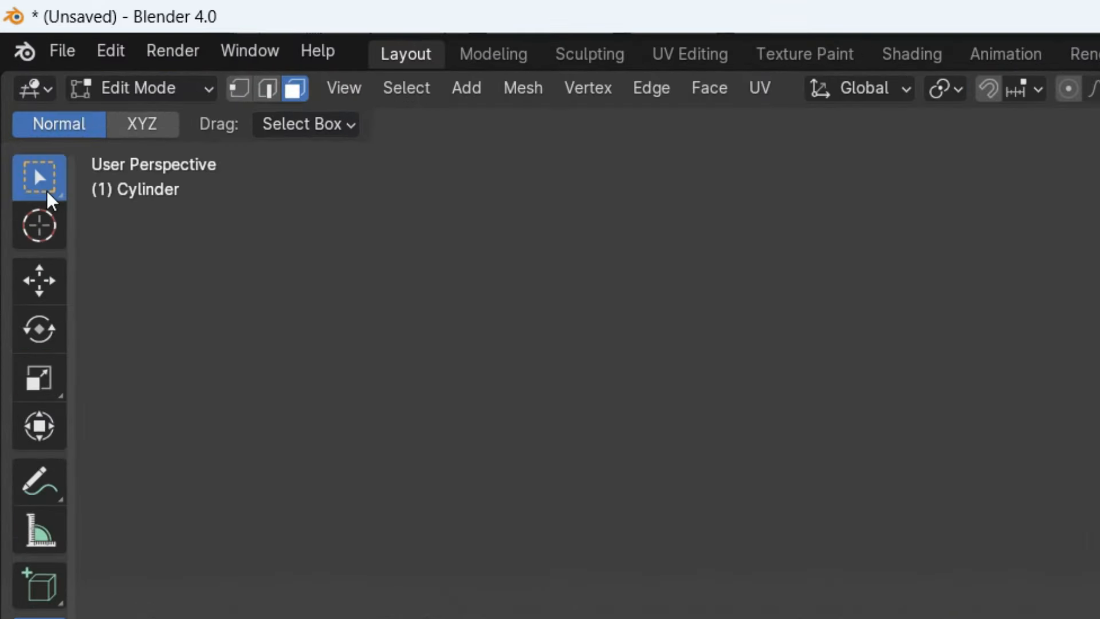
click(19, 90)
drag(701, 333, 921, 396)
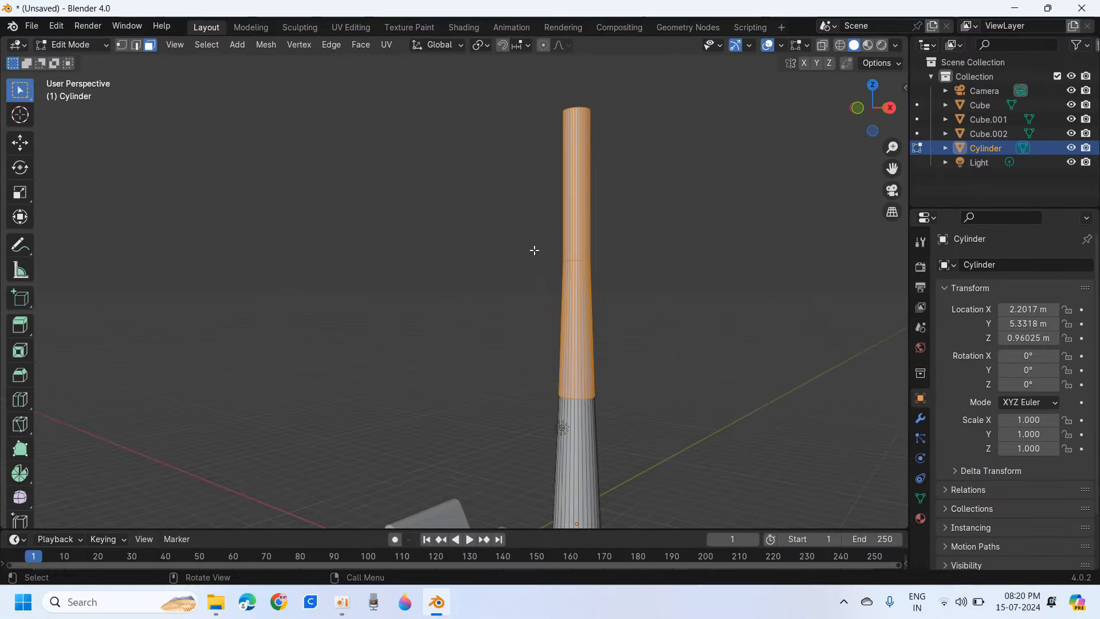
middle_drag(732, 343, 915, 314)
middle_drag(501, 253, 405, 234)
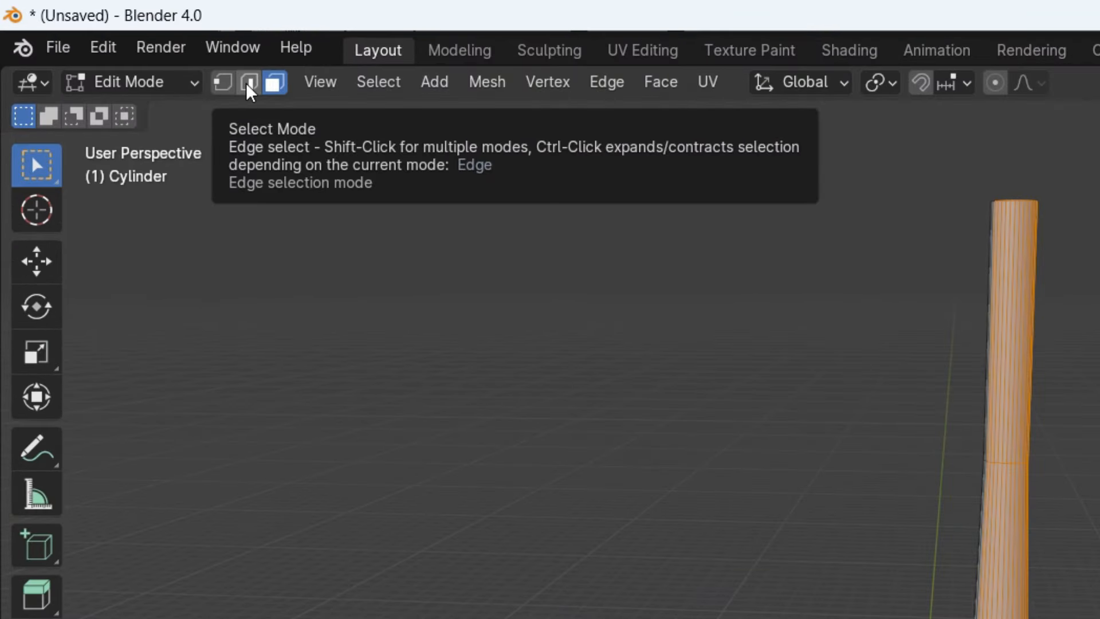
Switch to edge selection and box-select the tower's upper edge ring in solid shading
click(251, 84)
click(732, 387)
drag(935, 427, 1099, 534)
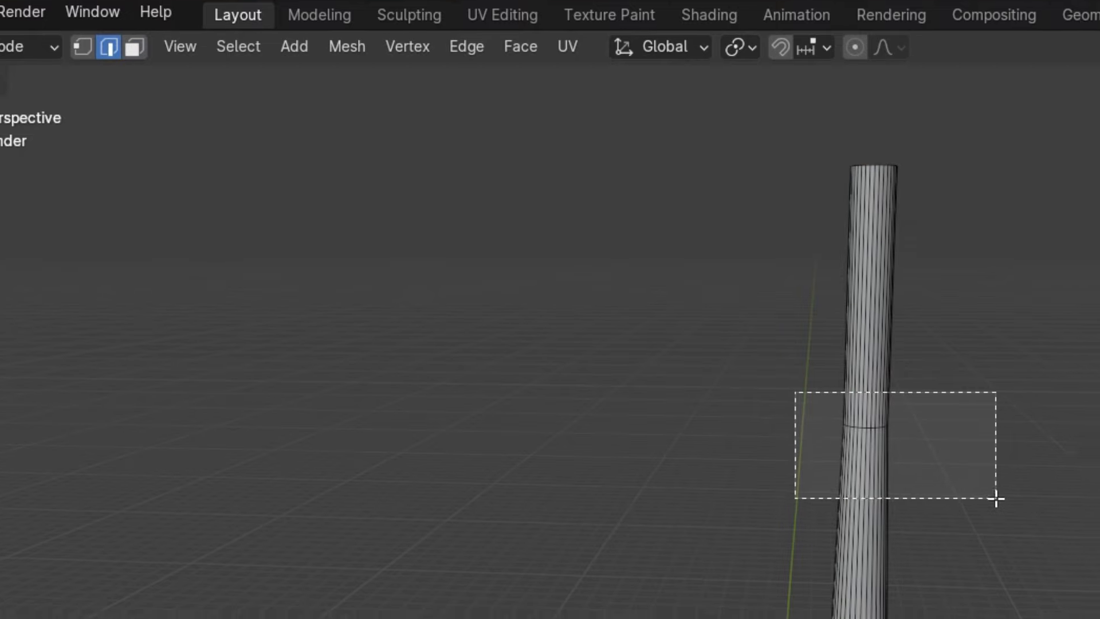
drag(996, 498, 993, 481)
scroll(840, 454, up, 1)
scroll(824, 450, up, 7)
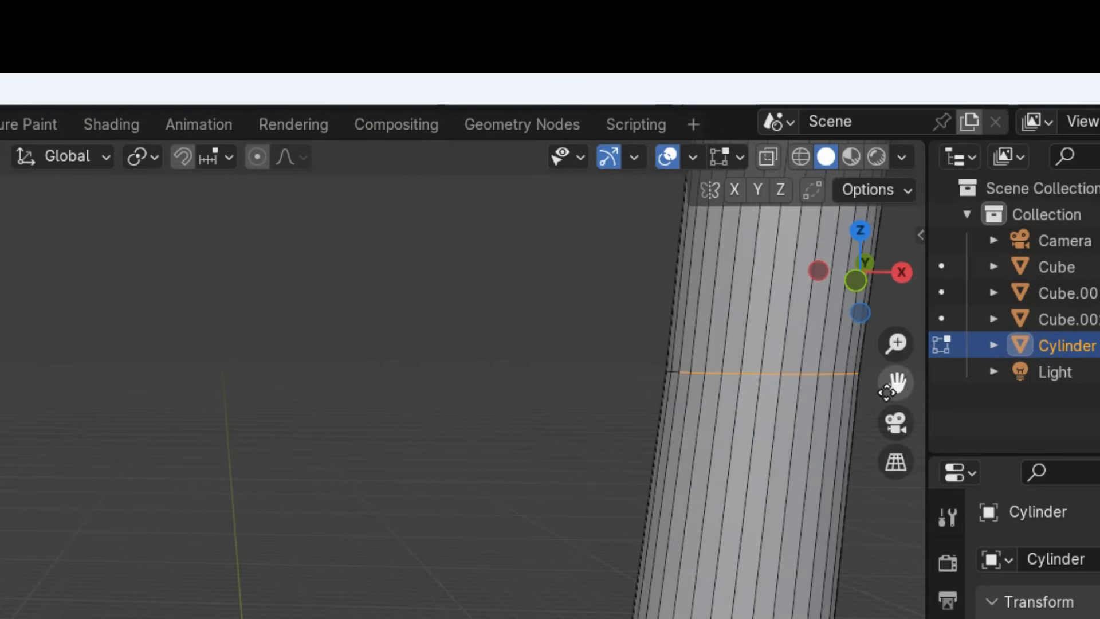
drag(887, 392, 599, 519)
middle_drag(579, 457, 420, 459)
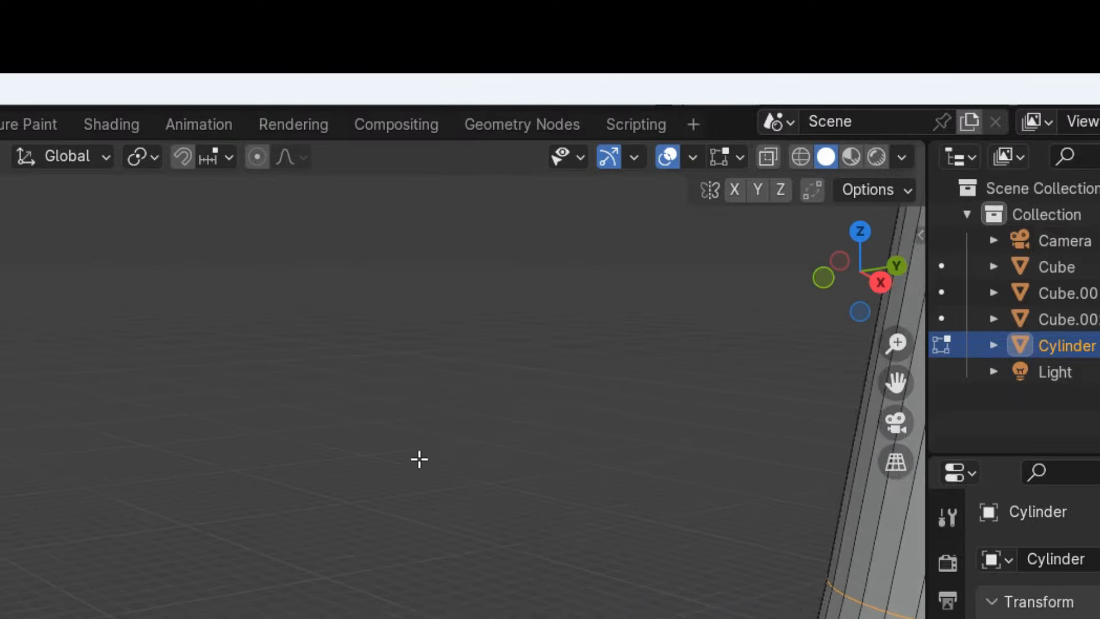
scroll(419, 459, down, 3)
middle_drag(575, 518, 435, 516)
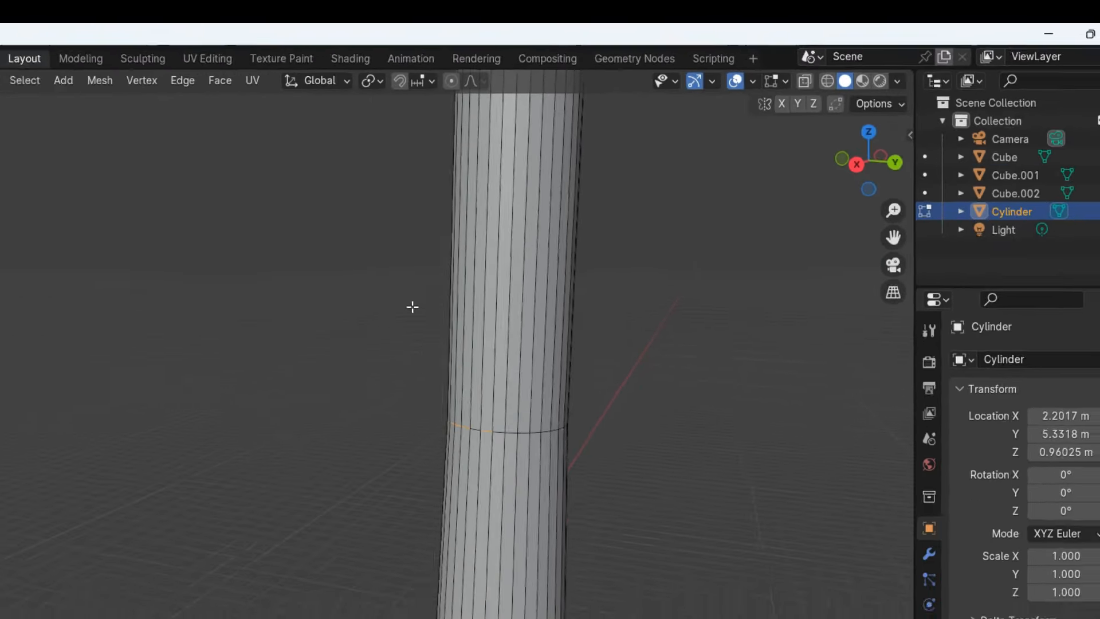
middle_drag(413, 307, 687, 289)
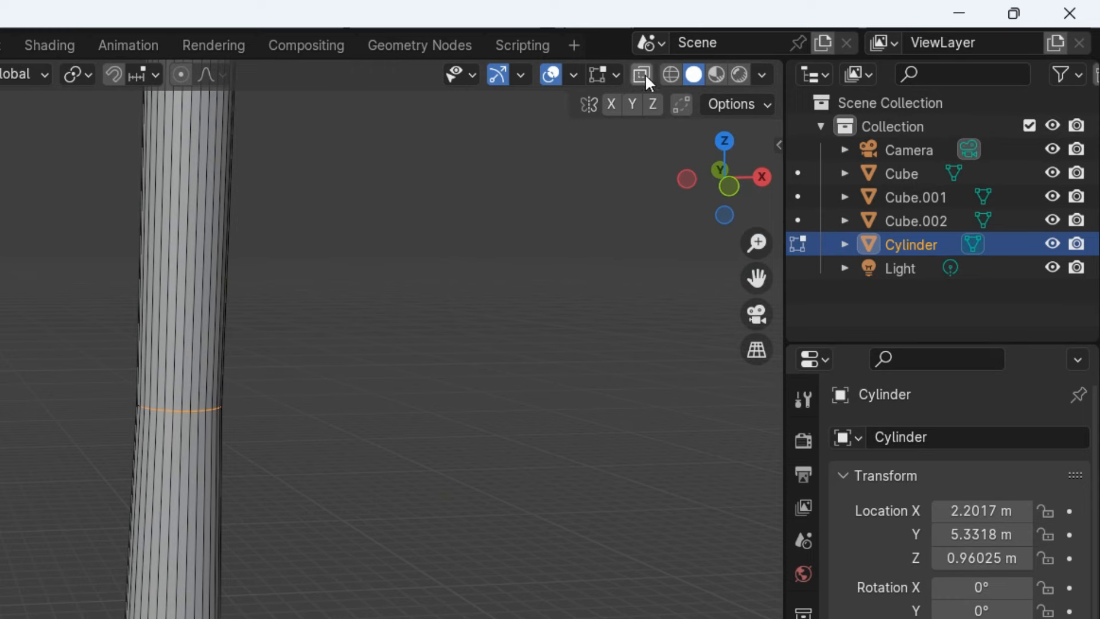
Use wireframe shading to box-select the complete upper edge ring around the tower, including its hidden rear edges
click(669, 73)
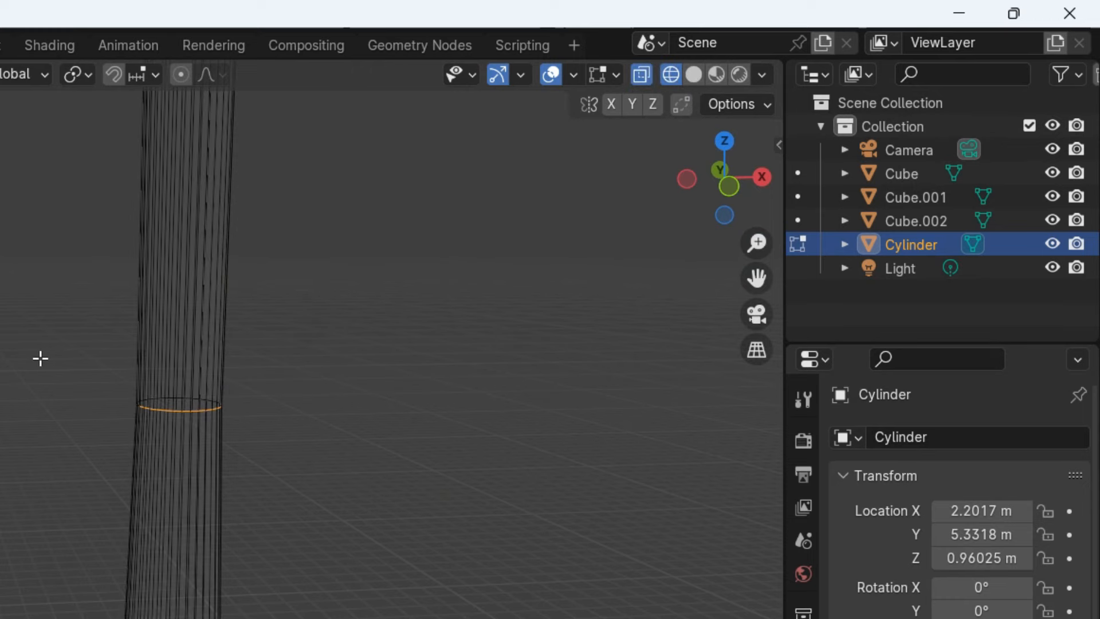
middle_drag(363, 459, 251, 476)
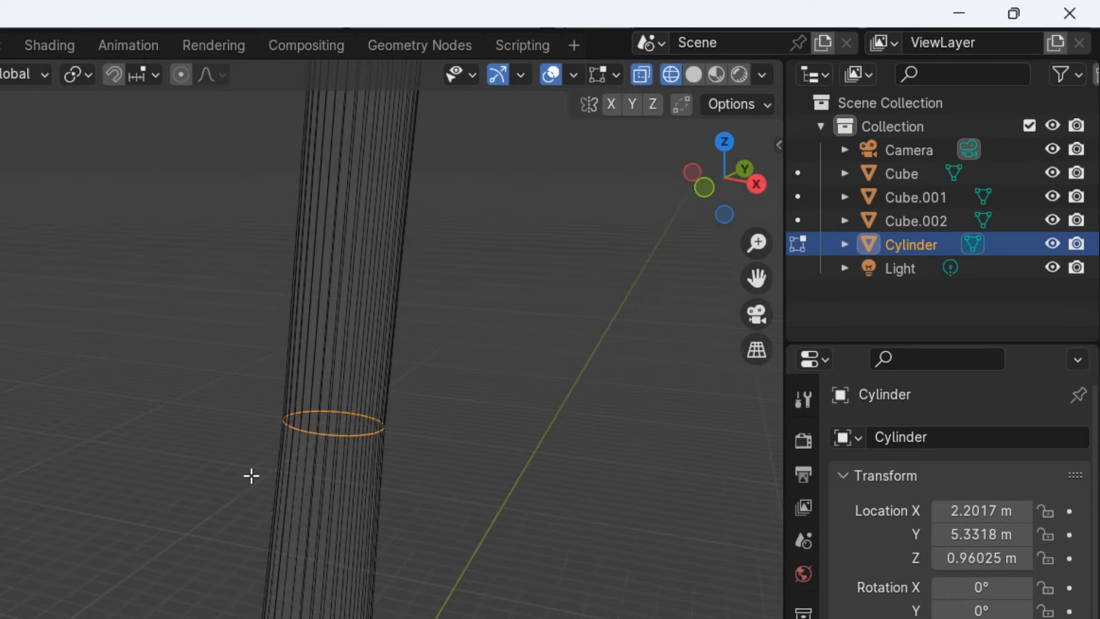
middle_drag(366, 447, 416, 447)
scroll(416, 447, down, 5)
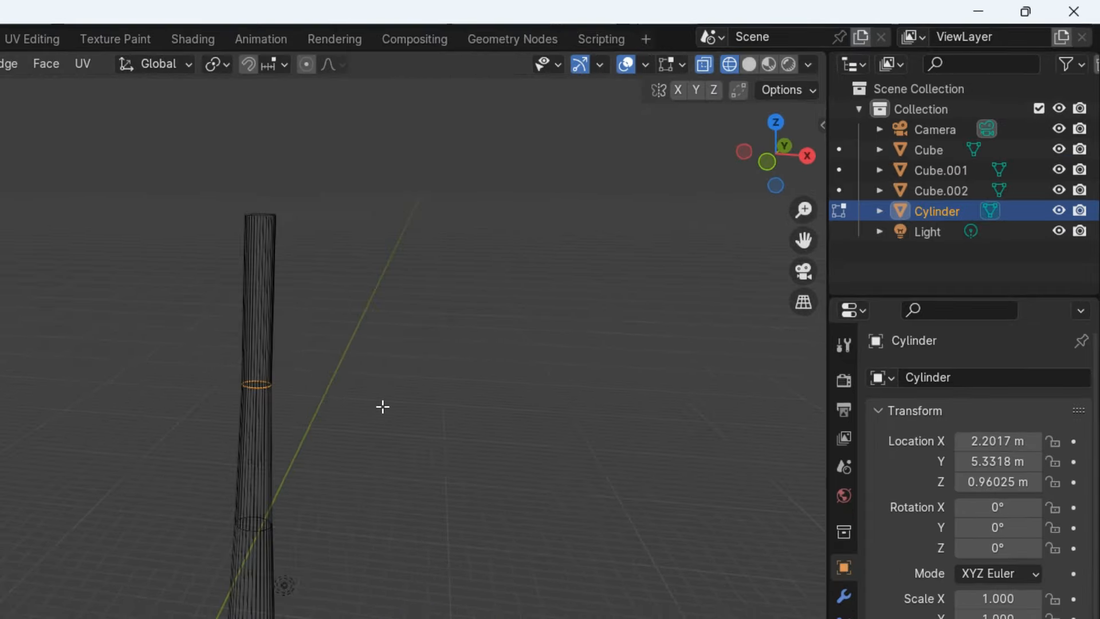
drag(123, 190, 565, 581)
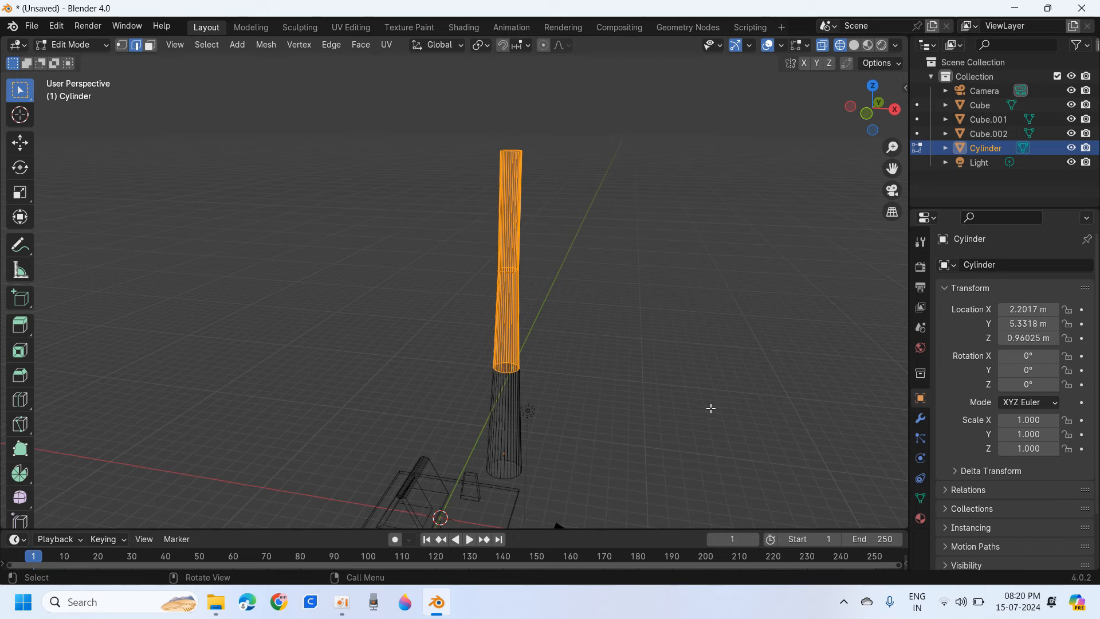
scroll(496, 231, up, 4)
click(442, 197)
drag(491, 207, 662, 296)
scroll(658, 217, up, 4)
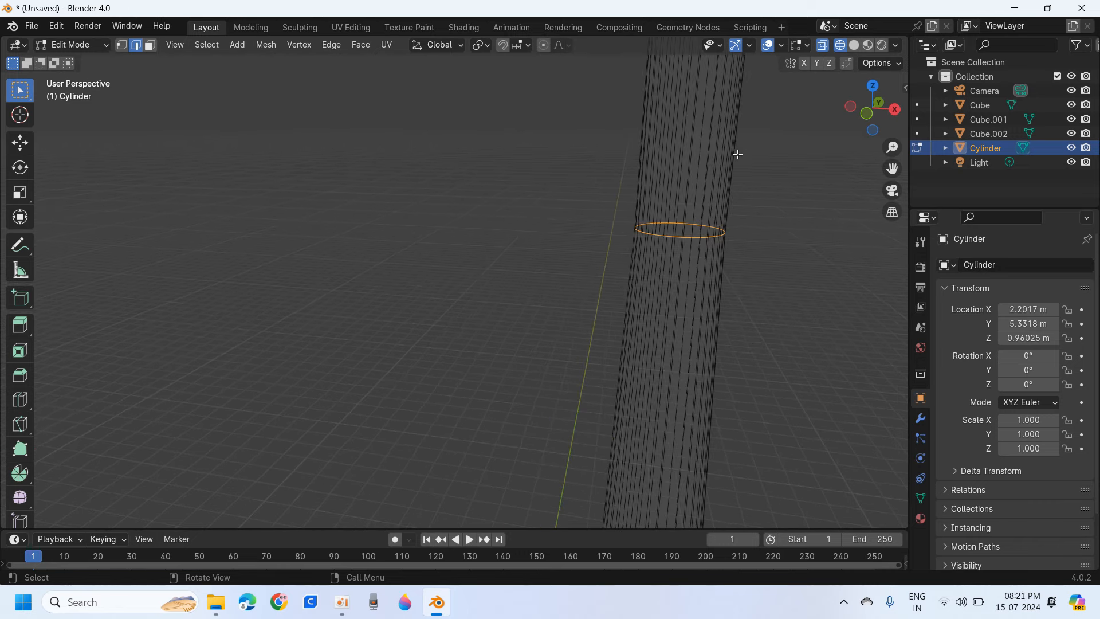
scroll(694, 175, down, 5)
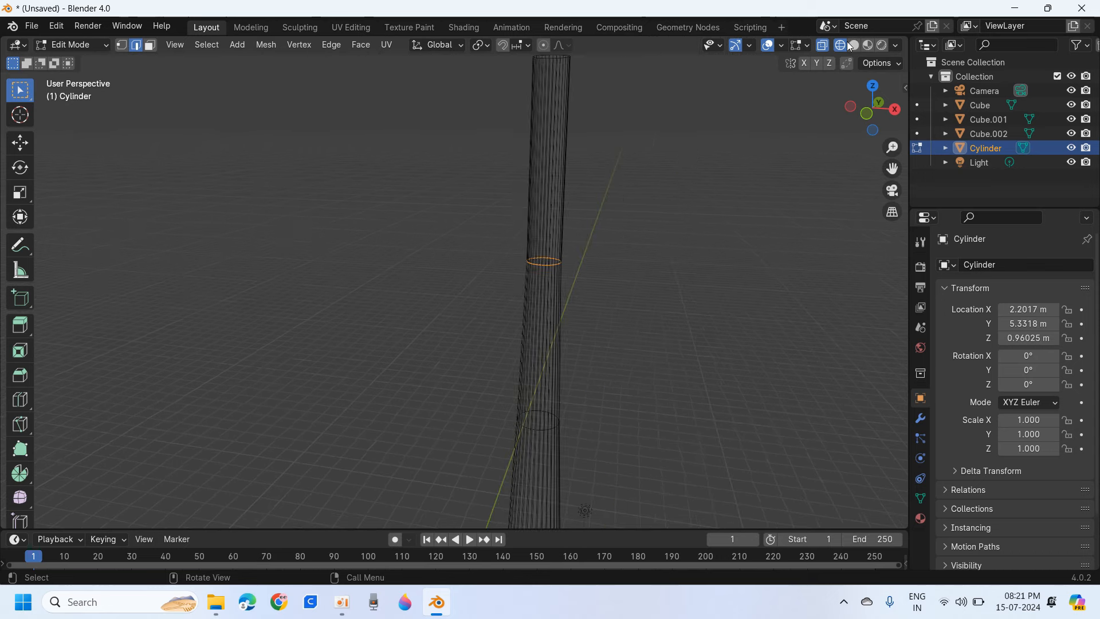
Return to solid shading and shift the upper edge ring sideways along X and about 0.71 m along Y
click(854, 45)
scroll(676, 261, down, 4)
scroll(560, 356, up, 4)
click(866, 113)
scroll(520, 283, down, 2)
scroll(519, 283, down, 1)
click(20, 142)
drag(541, 277, 558, 282)
middle_drag(665, 255, 585, 274)
drag(577, 276, 589, 271)
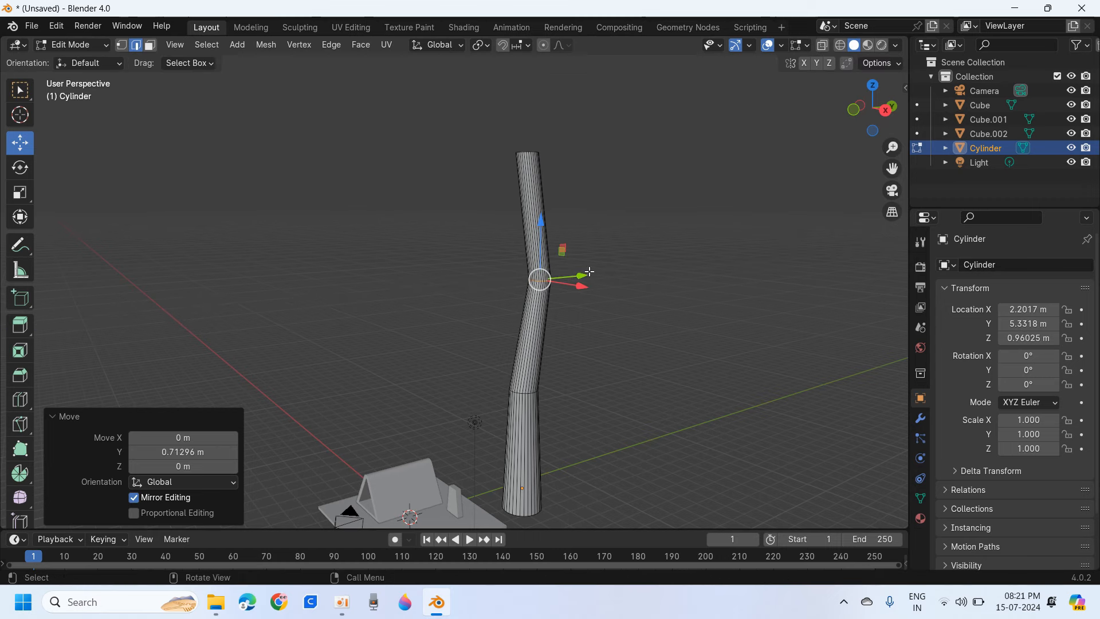
Box-select the tower's lower edge ring in wireframe, return to solid shading and shift the ring along X and Y
click(840, 46)
drag(468, 368, 614, 419)
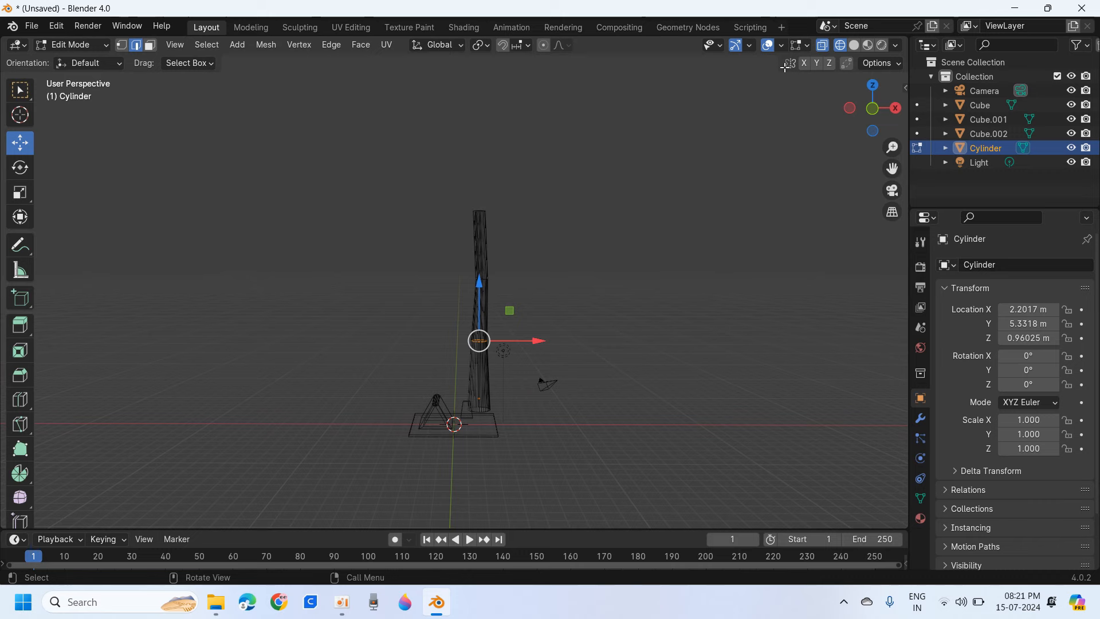
click(873, 109)
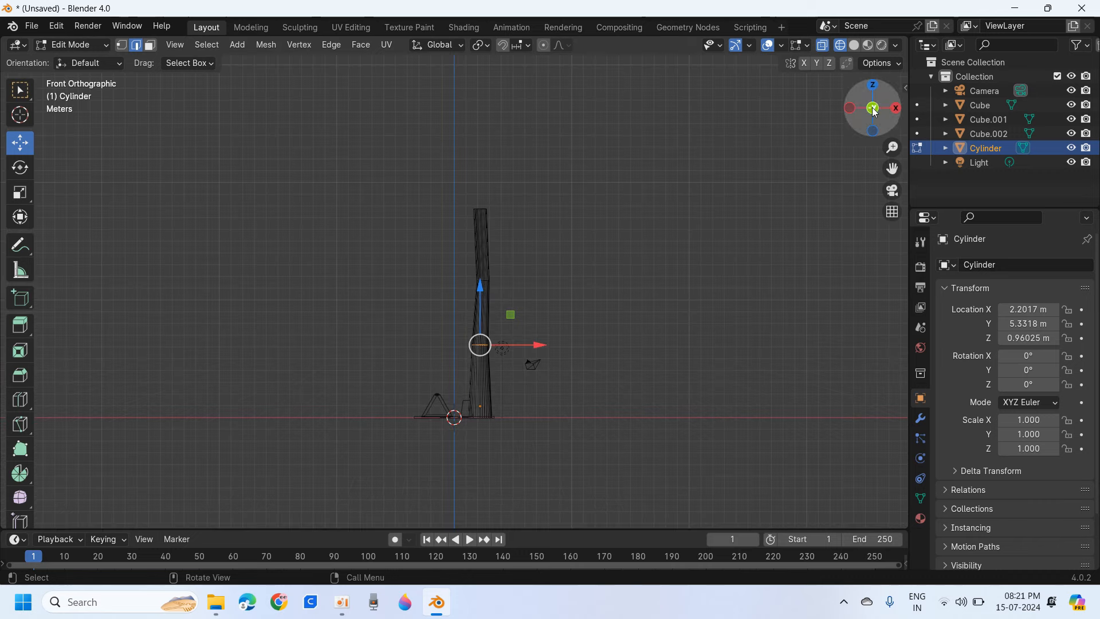
click(853, 46)
scroll(504, 353, up, 2)
drag(546, 369, 557, 372)
middle_drag(535, 372, 437, 378)
drag(569, 372, 578, 372)
Select the upper edge ring again in wireframe, move it about 0.18 m along X and return to solid shading
scroll(462, 262, down, 3)
drag(462, 259, 525, 297)
click(840, 46)
scroll(527, 281, up, 2)
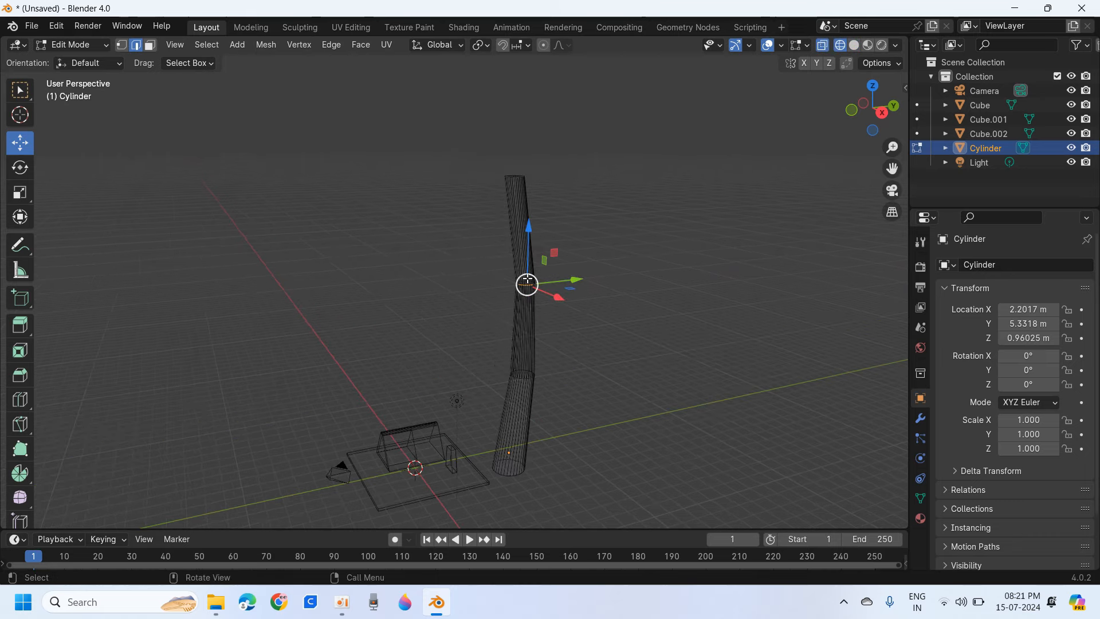
scroll(545, 306, up, 5)
drag(564, 295, 558, 294)
middle_drag(565, 294, 768, 300)
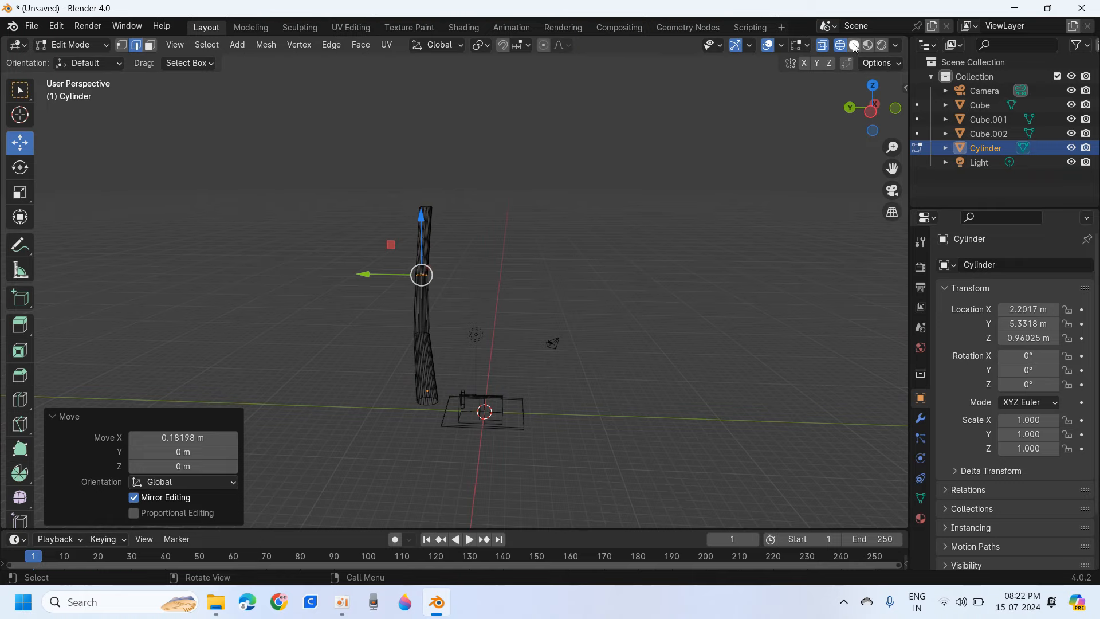
click(854, 46)
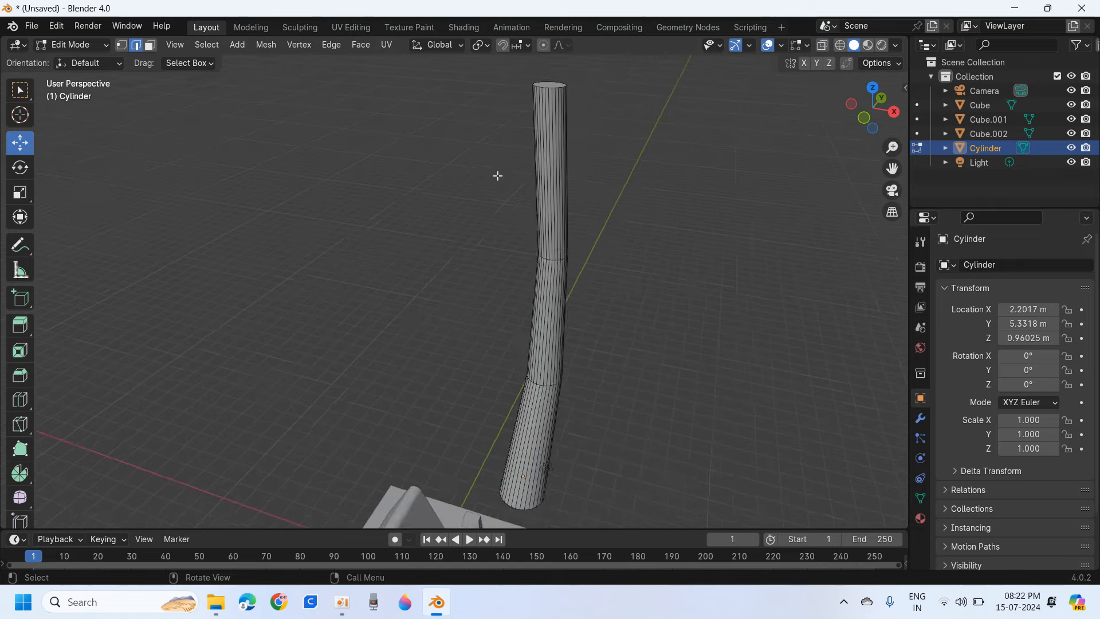
Switch to face selection, select the tower's top face and scale it to about 0.87
middle_drag(498, 177, 791, 195)
drag(893, 170, 874, 387)
click(150, 45)
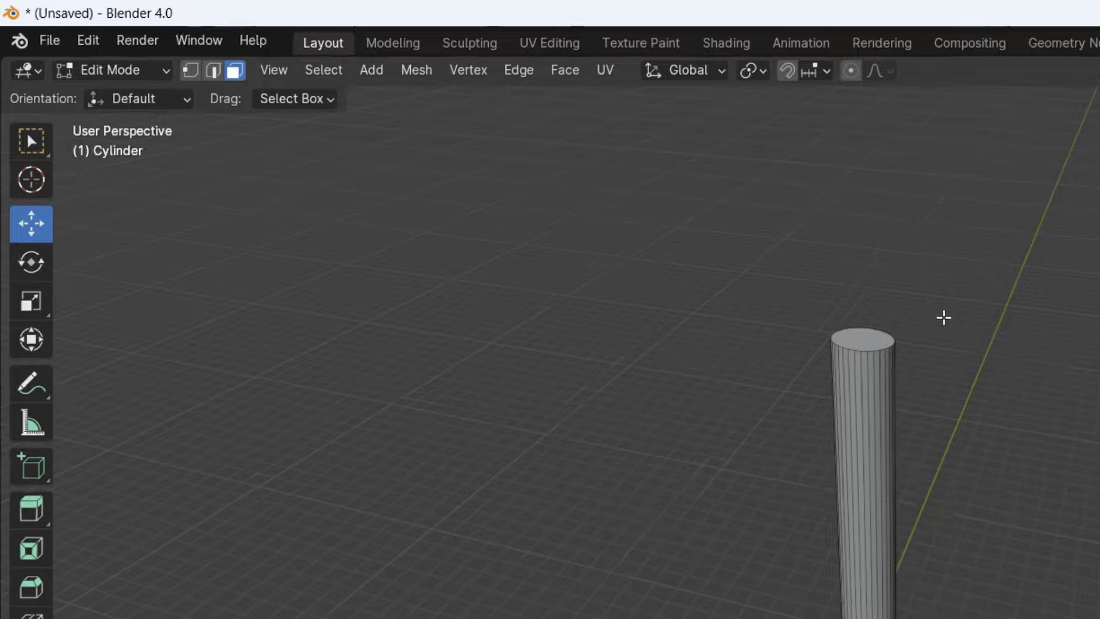
click(559, 215)
key(s)
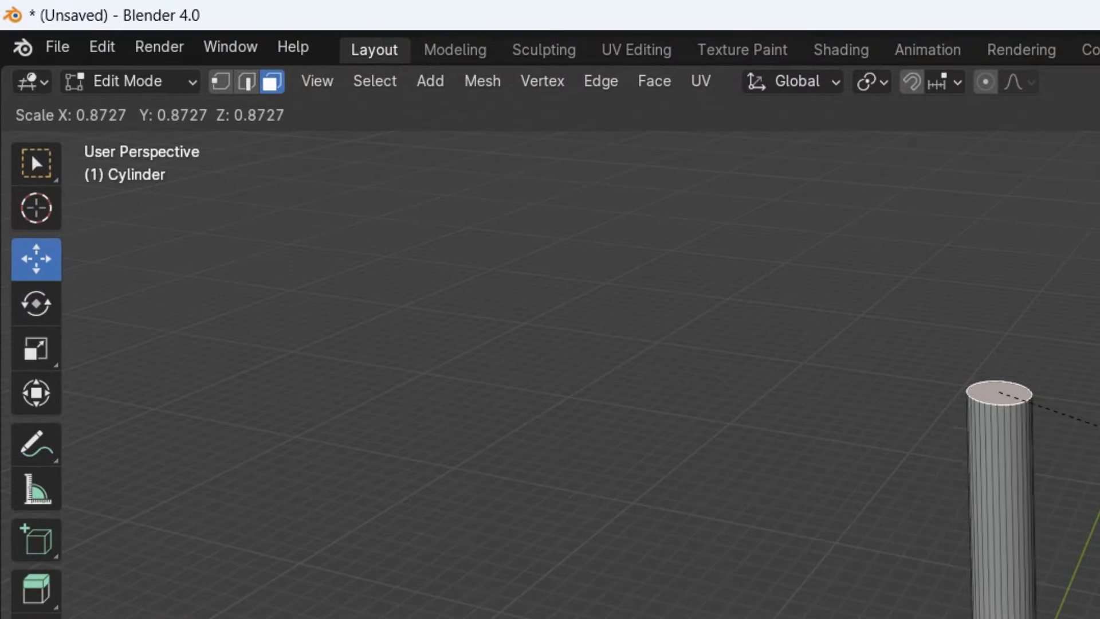
click(1095, 425)
scroll(1095, 426, down, 4)
middle_drag(1060, 413, 1026, 378)
Bevel the upper edge ring with a width of 0.79 m and 28 segments, then return to solid shading
scroll(1027, 378, down, 2)
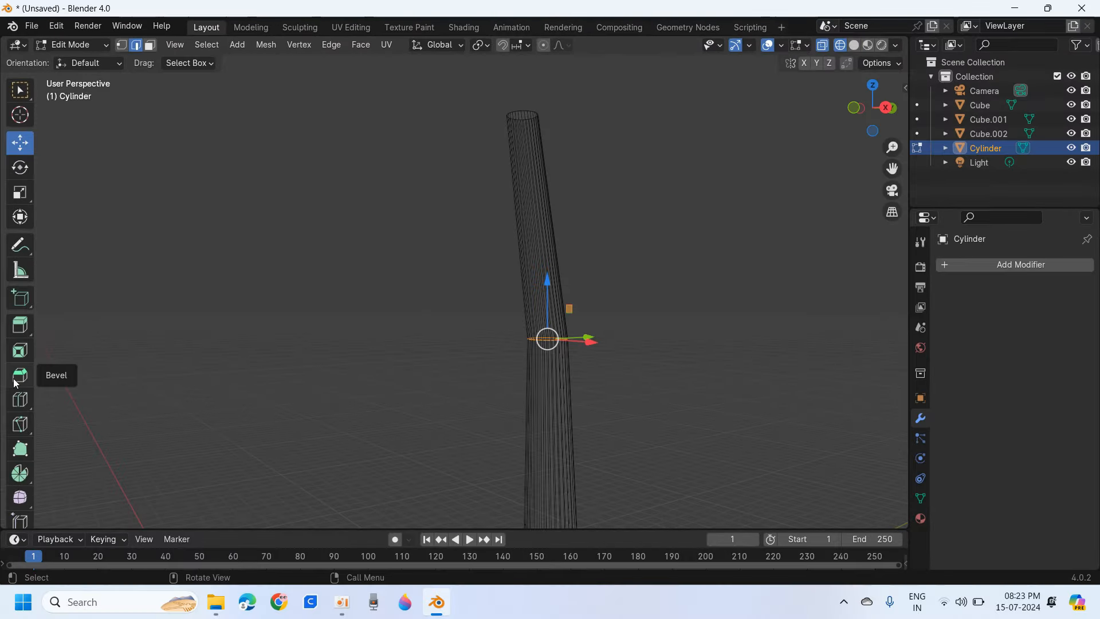
click(21, 408)
drag(551, 268, 827, 64)
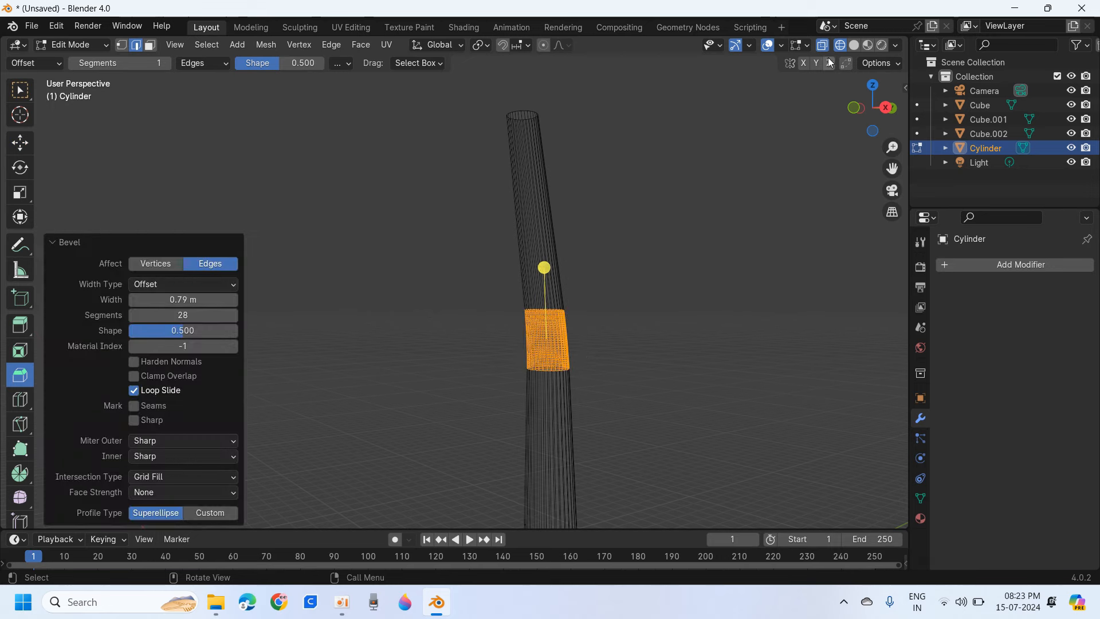
click(853, 48)
click(679, 339)
Bevel the tower's lower edge ring with multiple segments and return to Object Mode in solid shading
scroll(667, 306, down, 3)
middle_drag(879, 305, 788, 187)
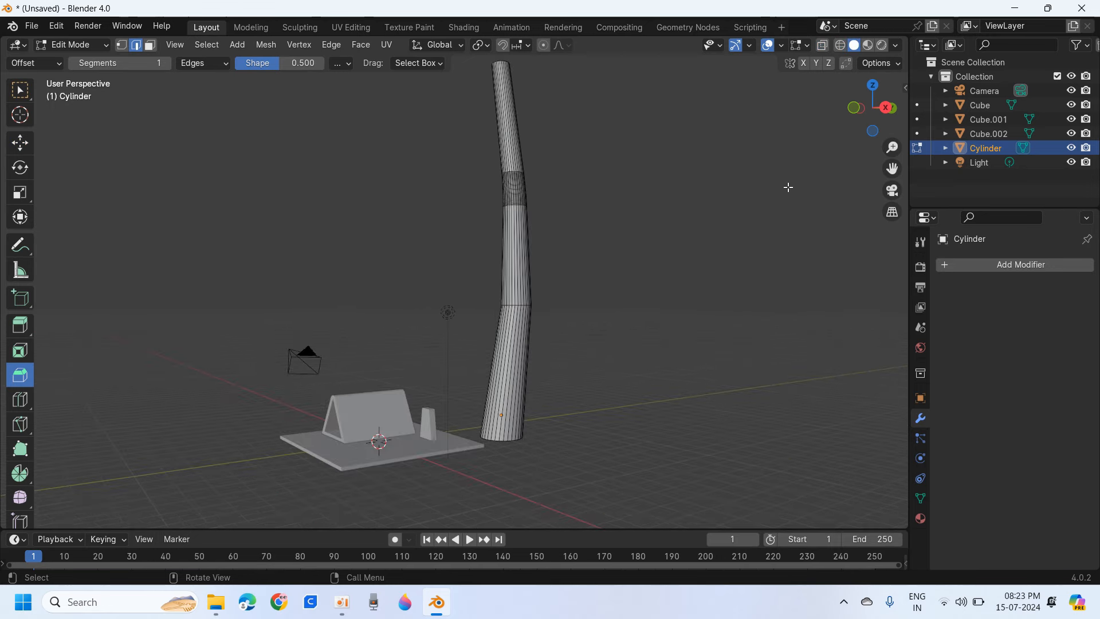
click(839, 46)
alt+click(516, 304)
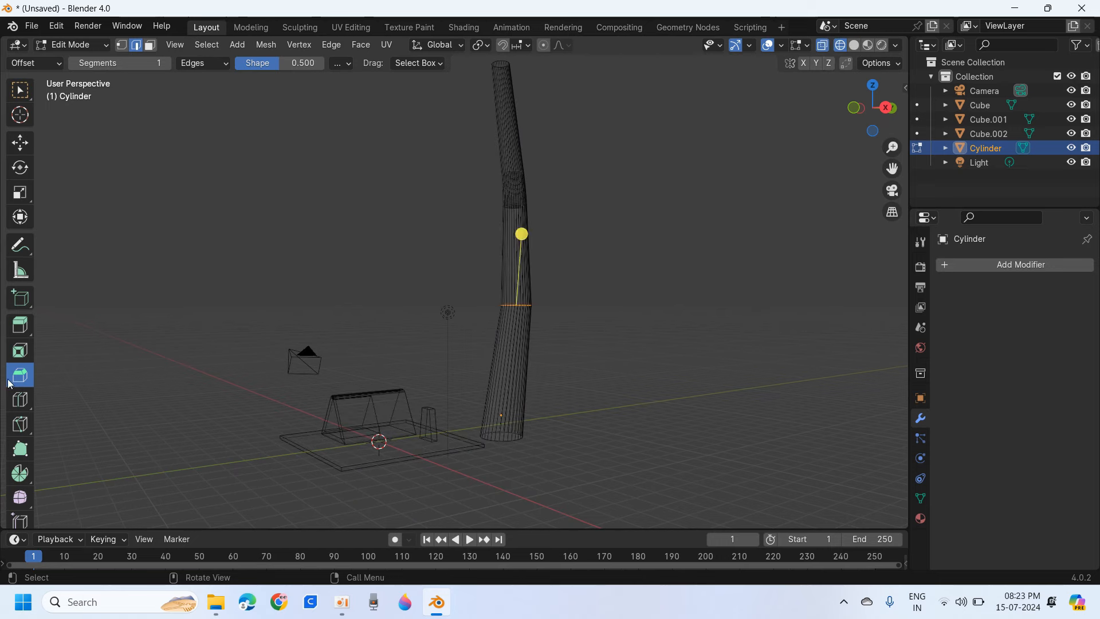
drag(522, 234, 520, 221)
drag(181, 314, 235, 314)
click(854, 45)
click(753, 277)
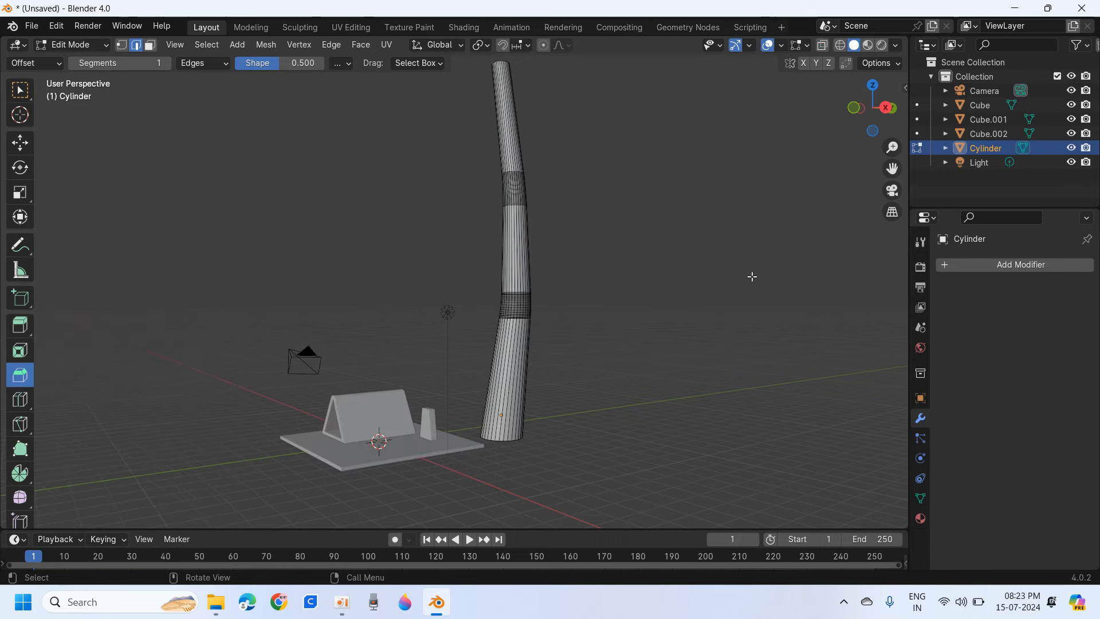
click(71, 44)
click(80, 61)
Add a UV sphere to the scene and move it about 2.15 m along X, in line with the trunk's top
middle_drag(468, 250, 247, 289)
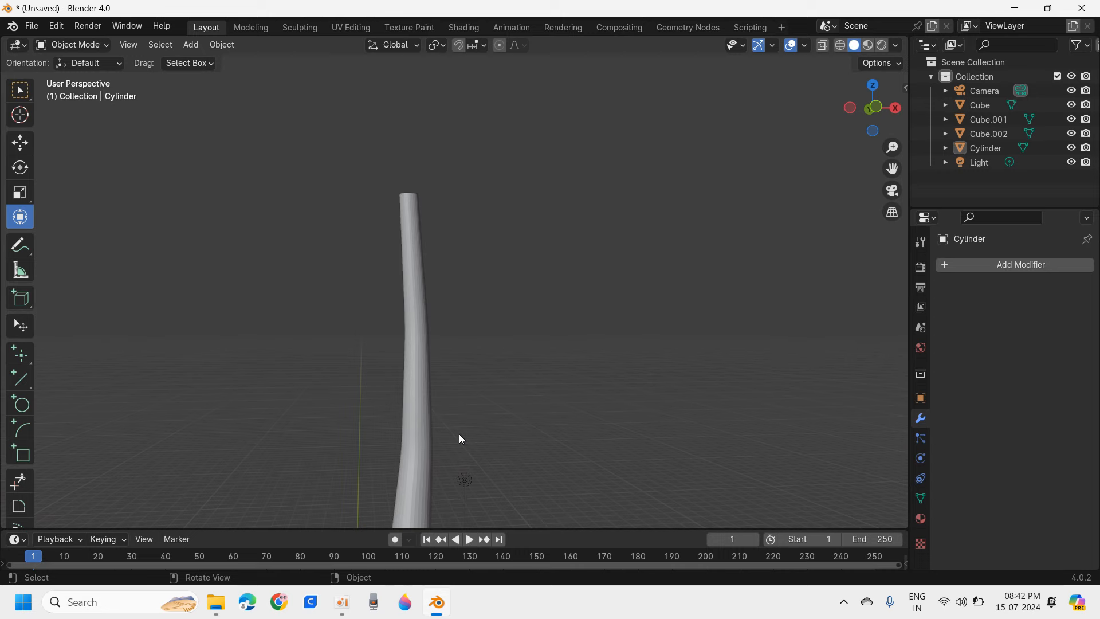
middle_drag(865, 229, 865, 280)
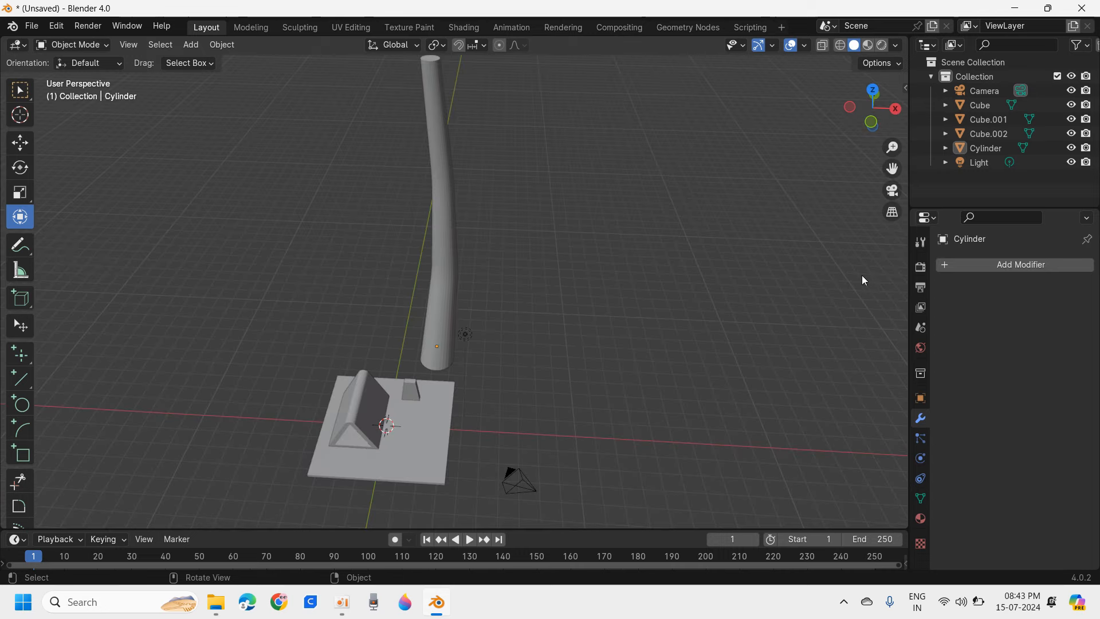
drag(900, 174, 917, 282)
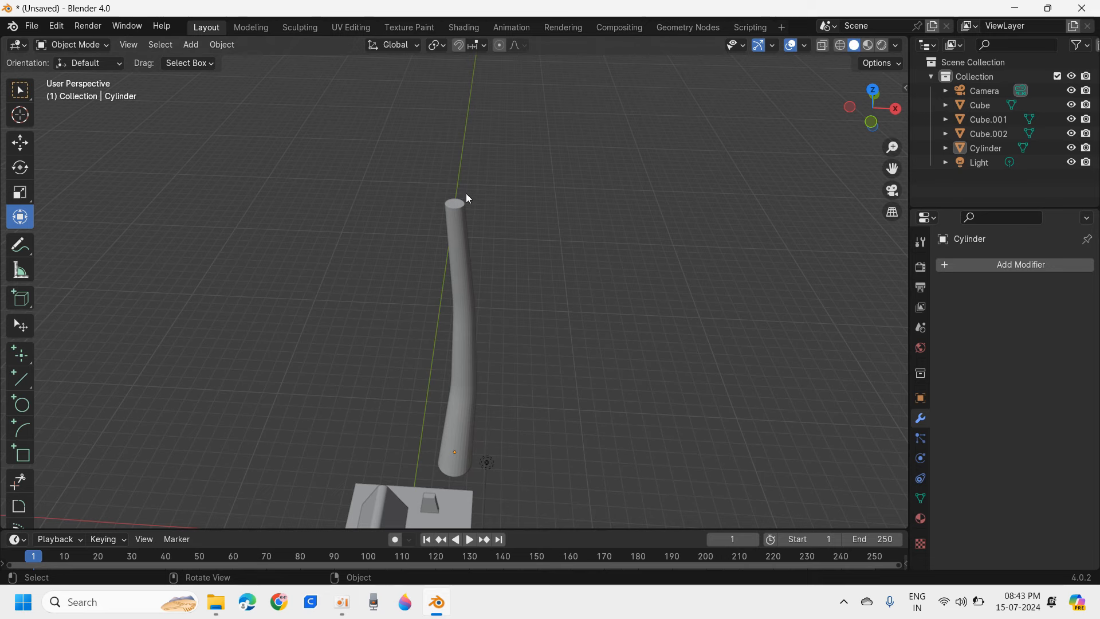
scroll(463, 195, up, 4)
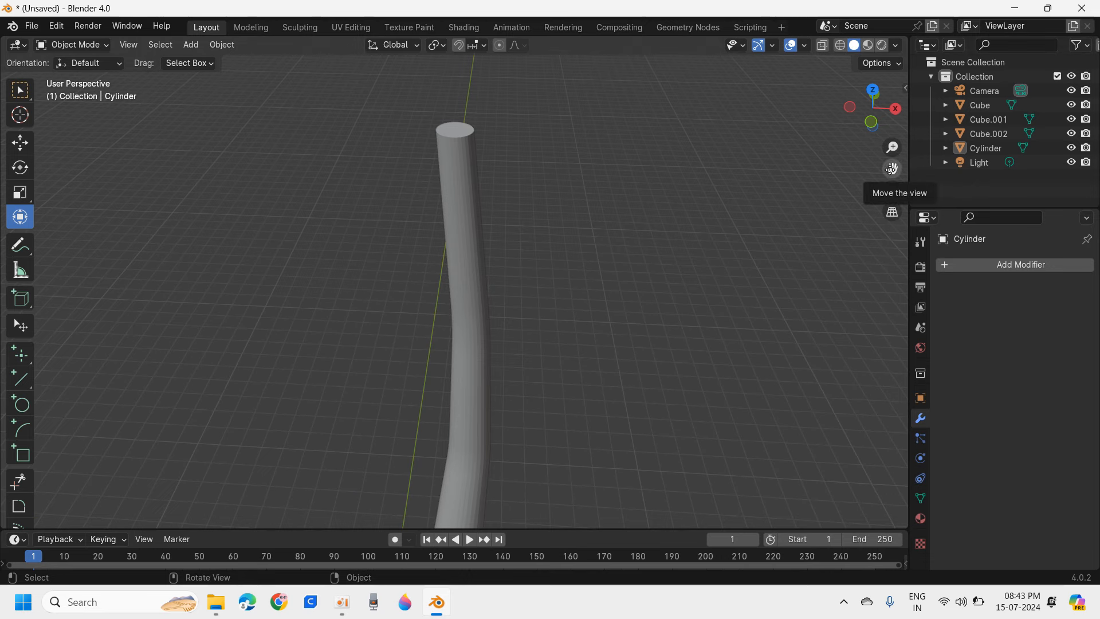
drag(892, 169, 887, 301)
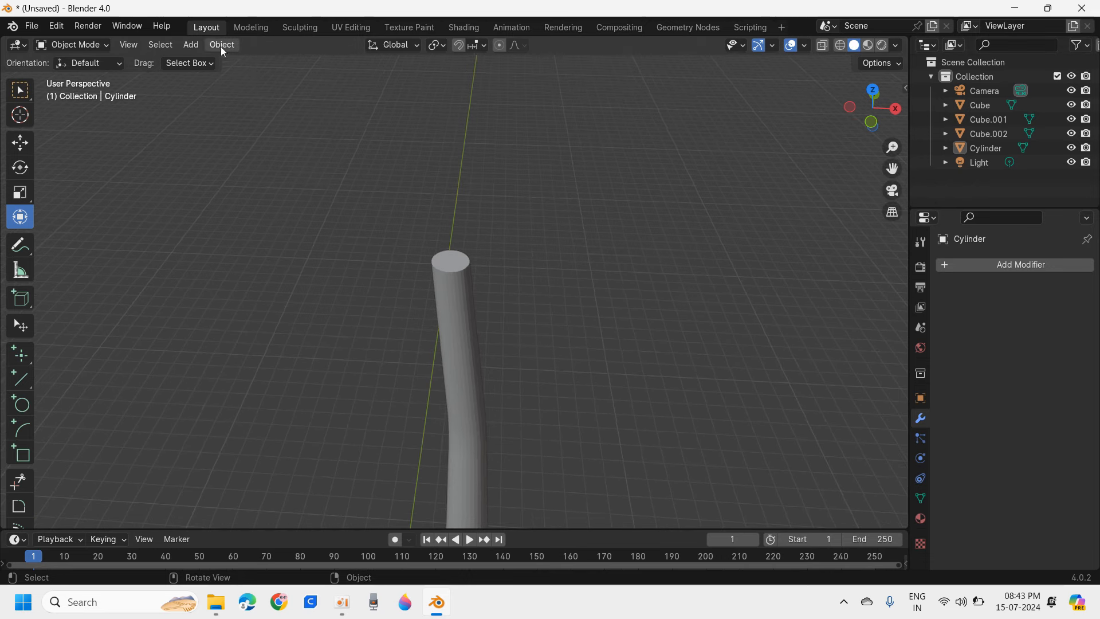
click(200, 43)
mouse_move(284, 60)
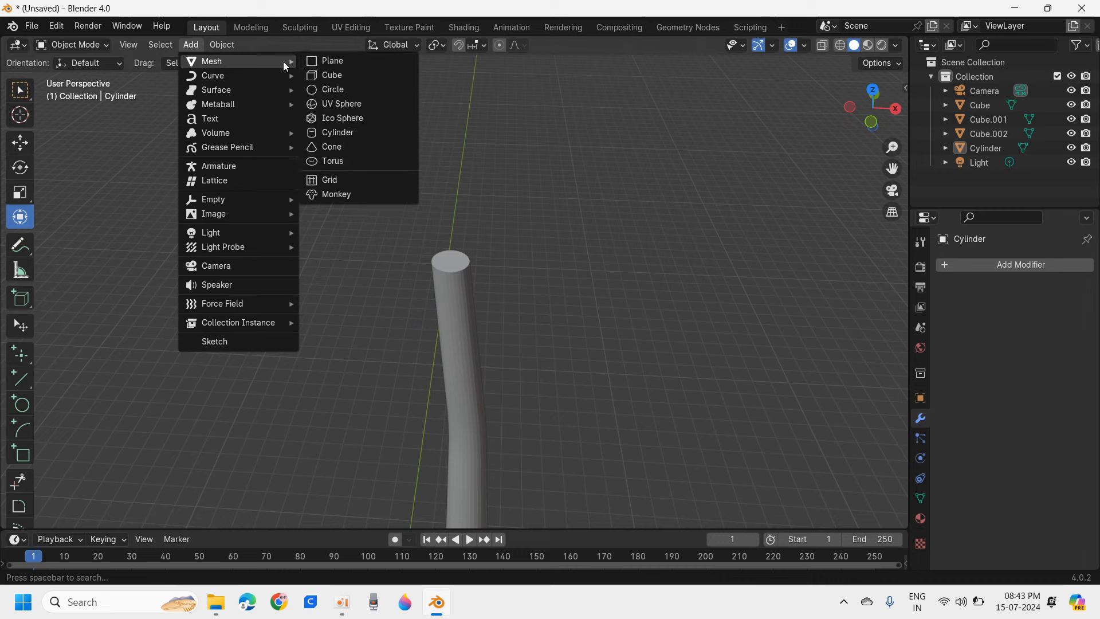
click(342, 104)
drag(545, 158, 578, 161)
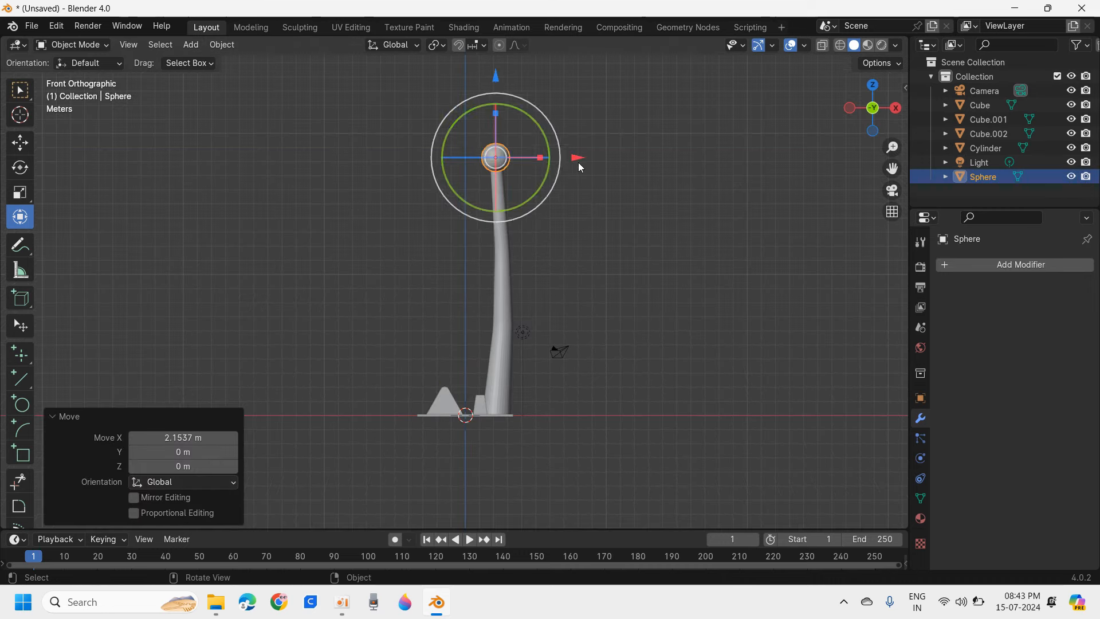
Enlarge the sphere, lower it about 2.19 m along Z and move it along Y onto the trunk's top
scroll(546, 170, up, 4)
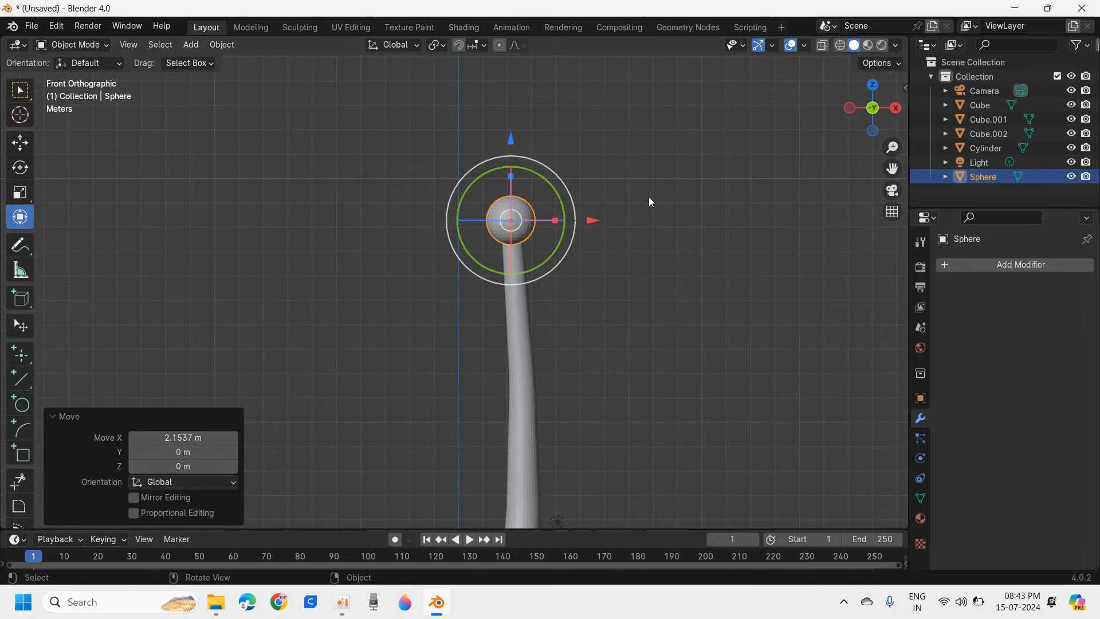
key(s)
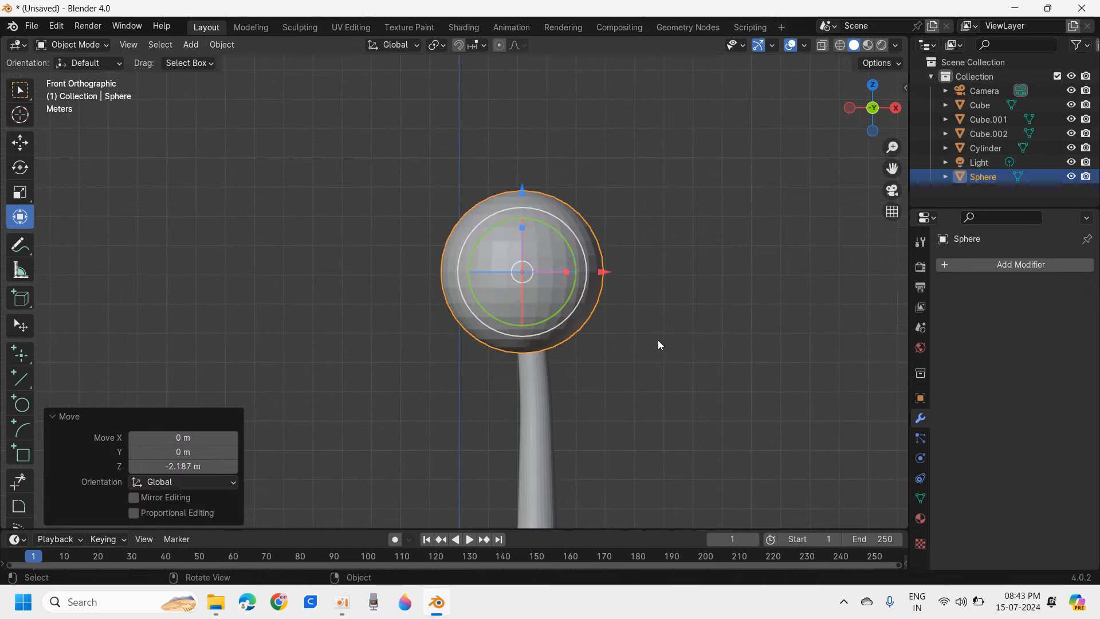
middle_drag(658, 340, 484, 309)
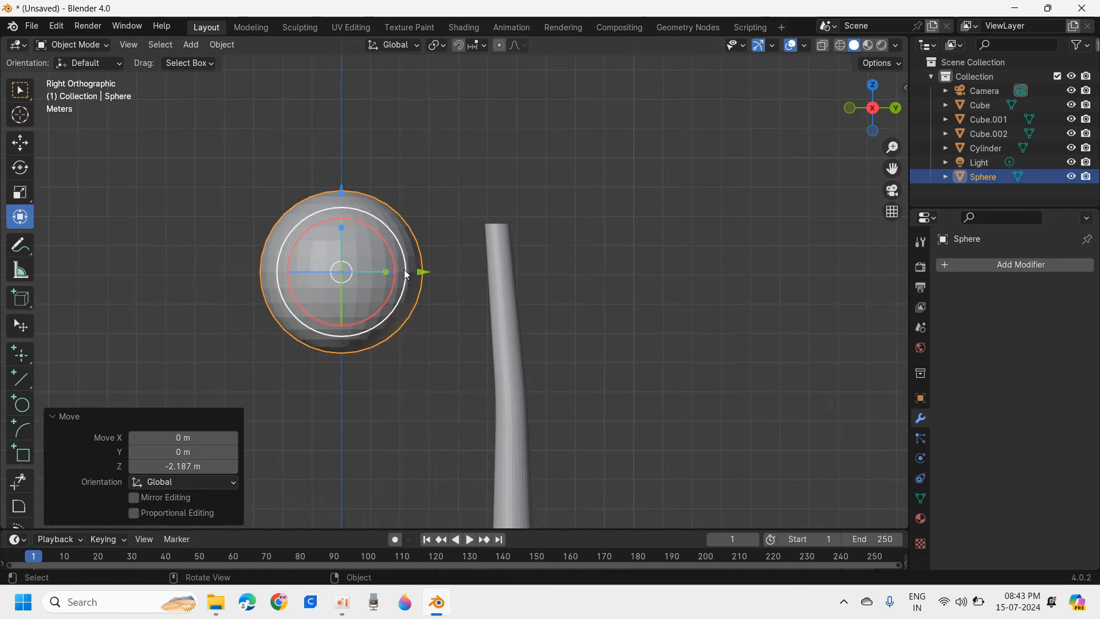
drag(404, 272, 574, 272)
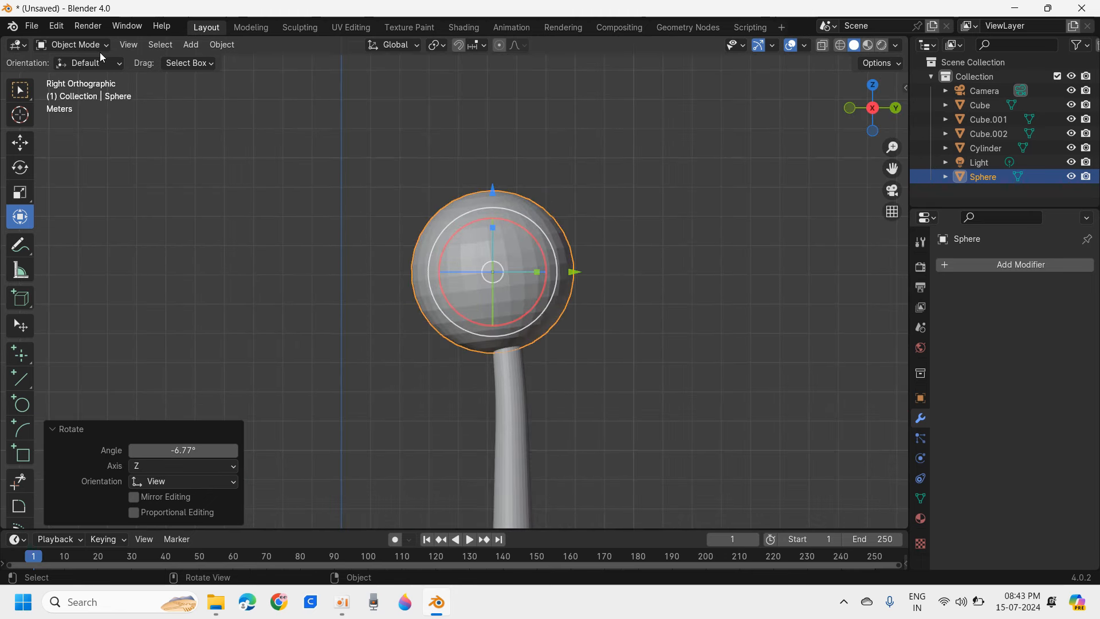
Switch the sphere to Sculpt Mode and activate the Smooth brush
middle_drag(321, 218, 855, 214)
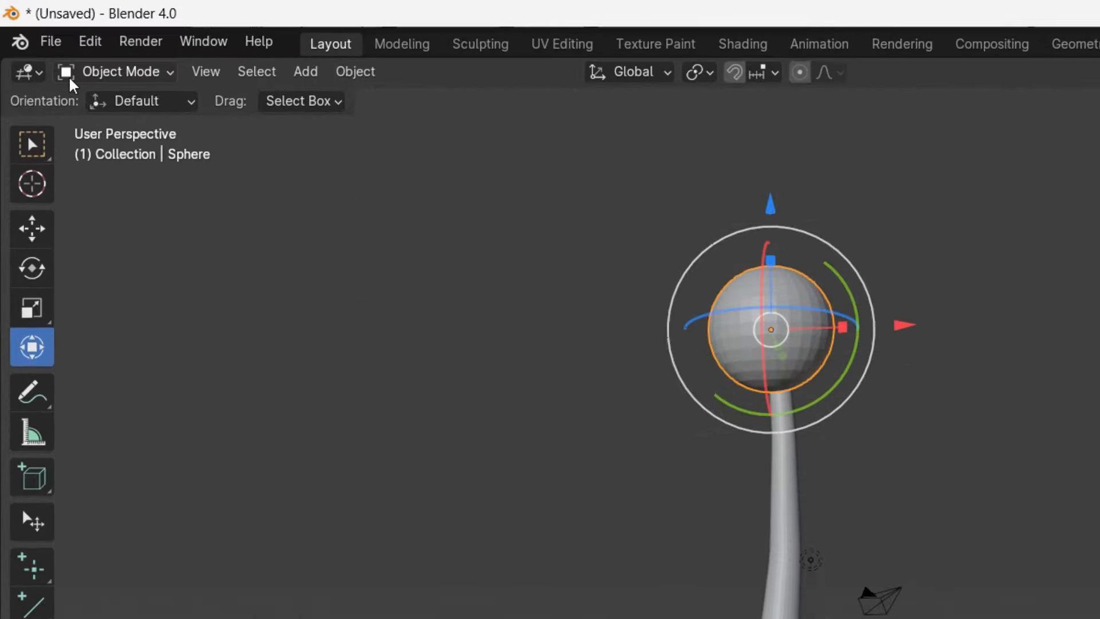
click(60, 45)
click(140, 160)
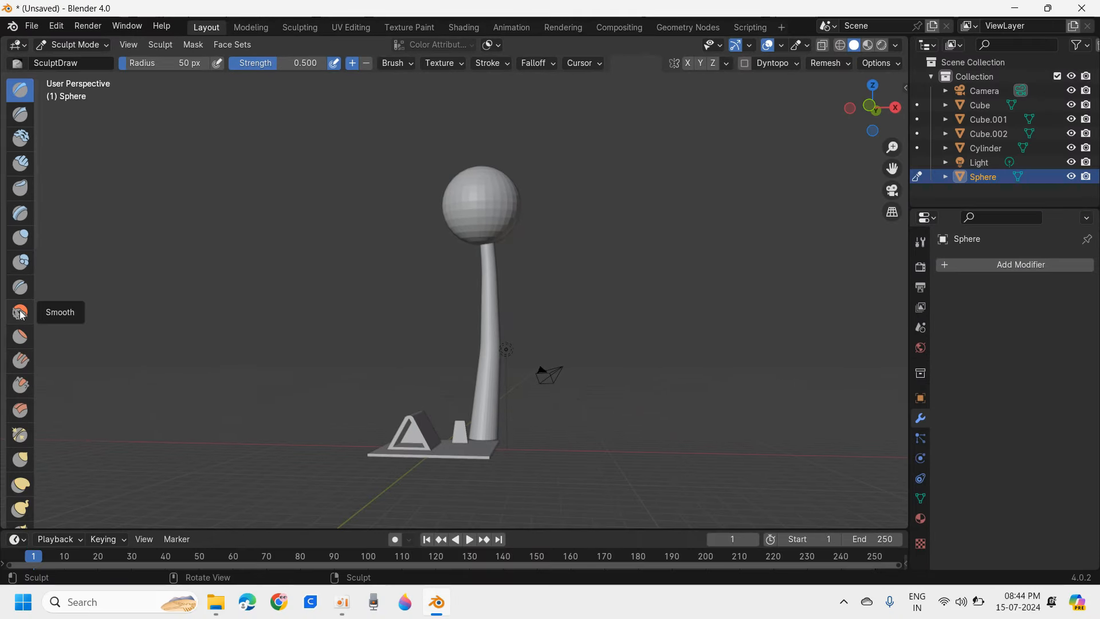
click(19, 317)
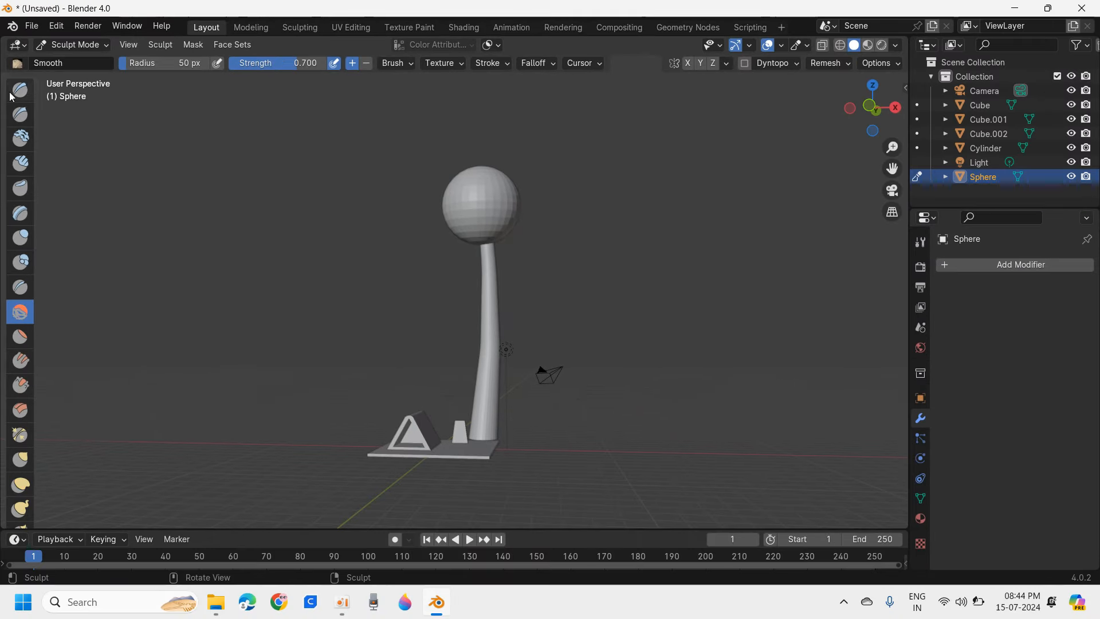
Look through the available sculpting brushes and examine the sphere from a closer, rotated view
scroll(629, 226, up, 4)
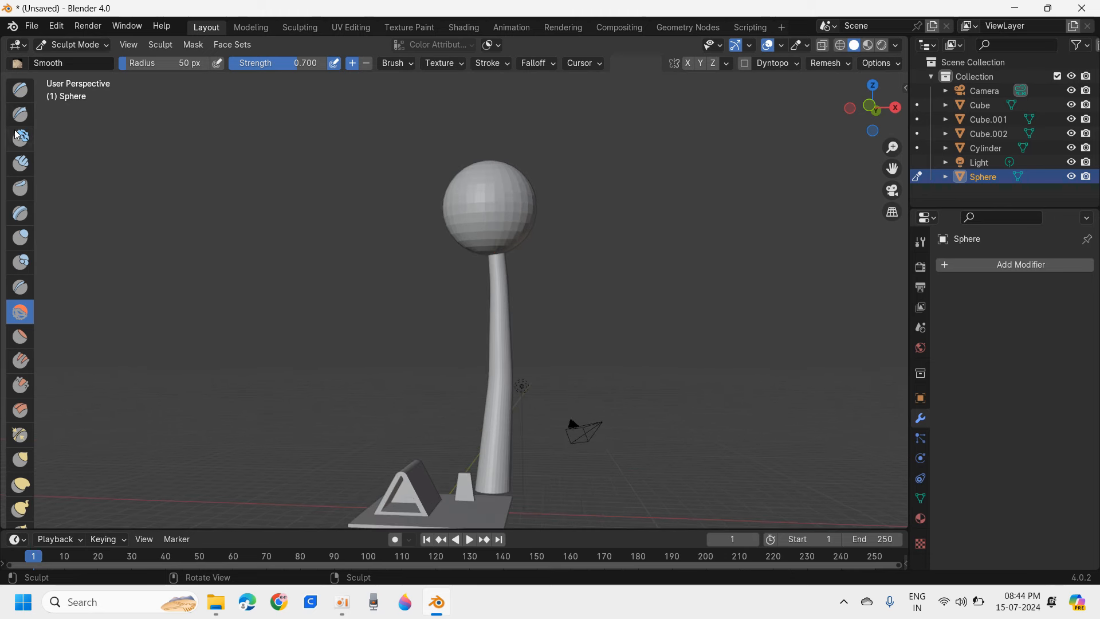
scroll(19, 411, down, 3)
scroll(20, 411, down, 4)
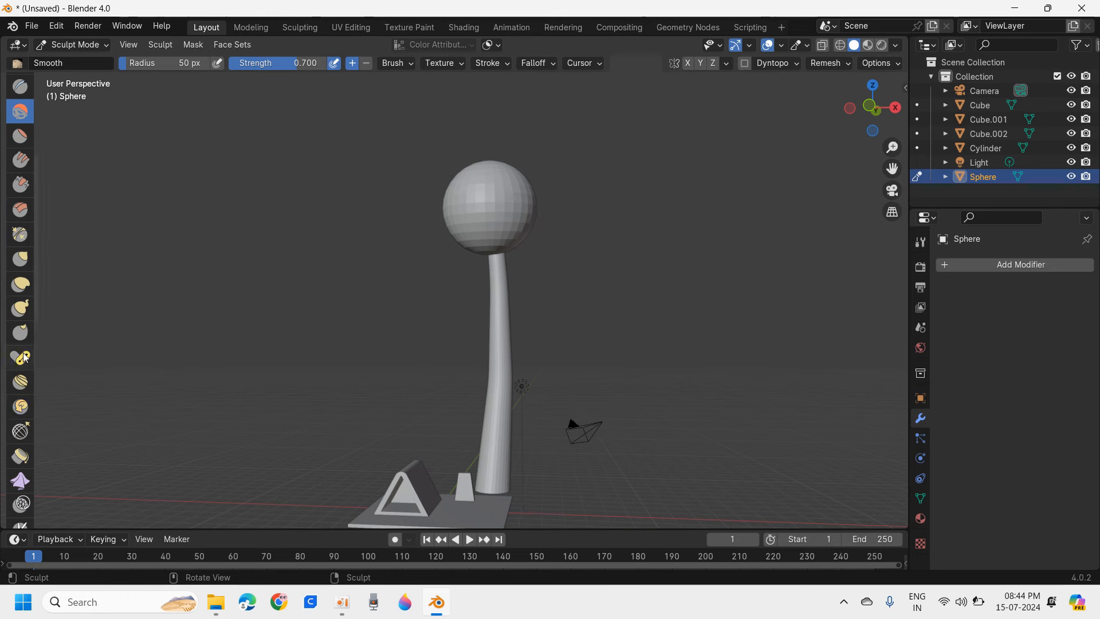
scroll(26, 358, up, 7)
scroll(498, 196, up, 2)
drag(892, 168, 804, 245)
drag(873, 108, 802, 113)
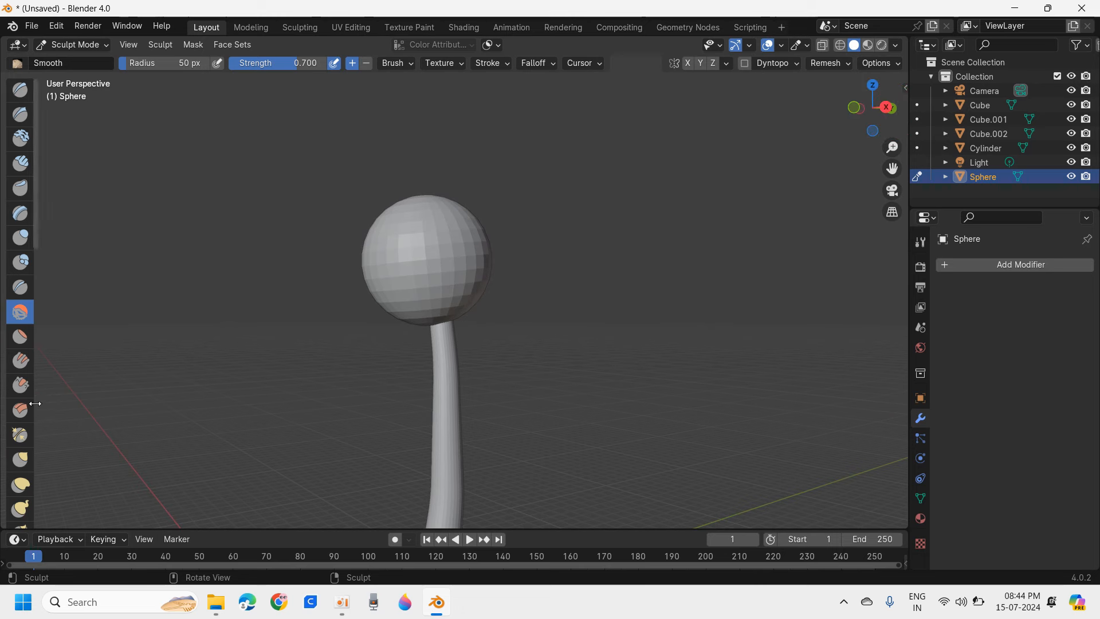
scroll(20, 404, down, 4)
scroll(314, 400, up, 1)
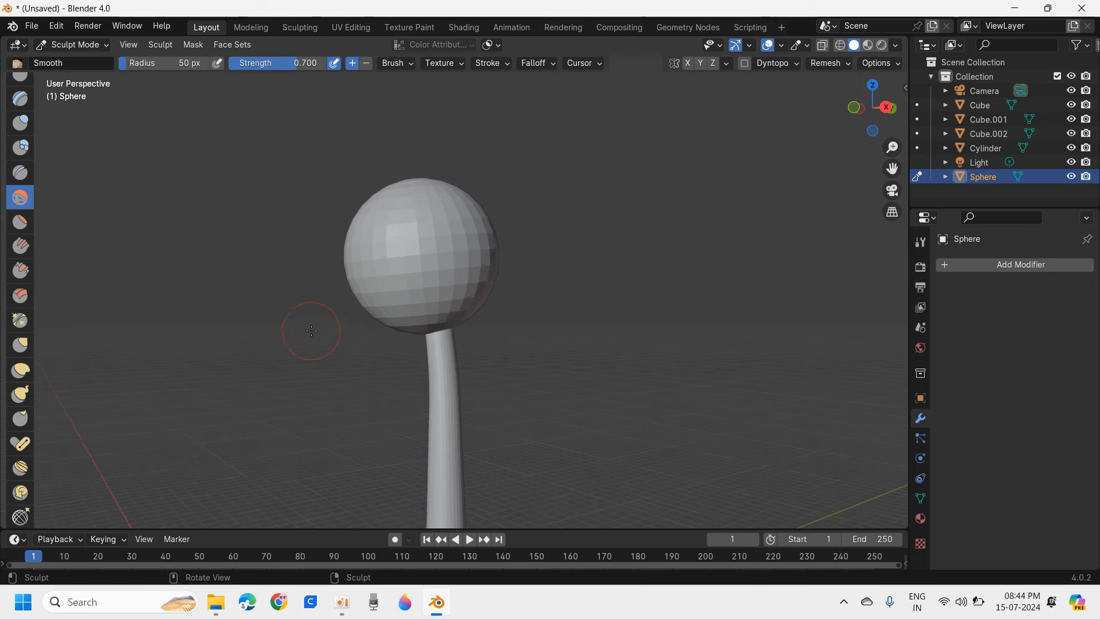
drag(887, 107, 863, 109)
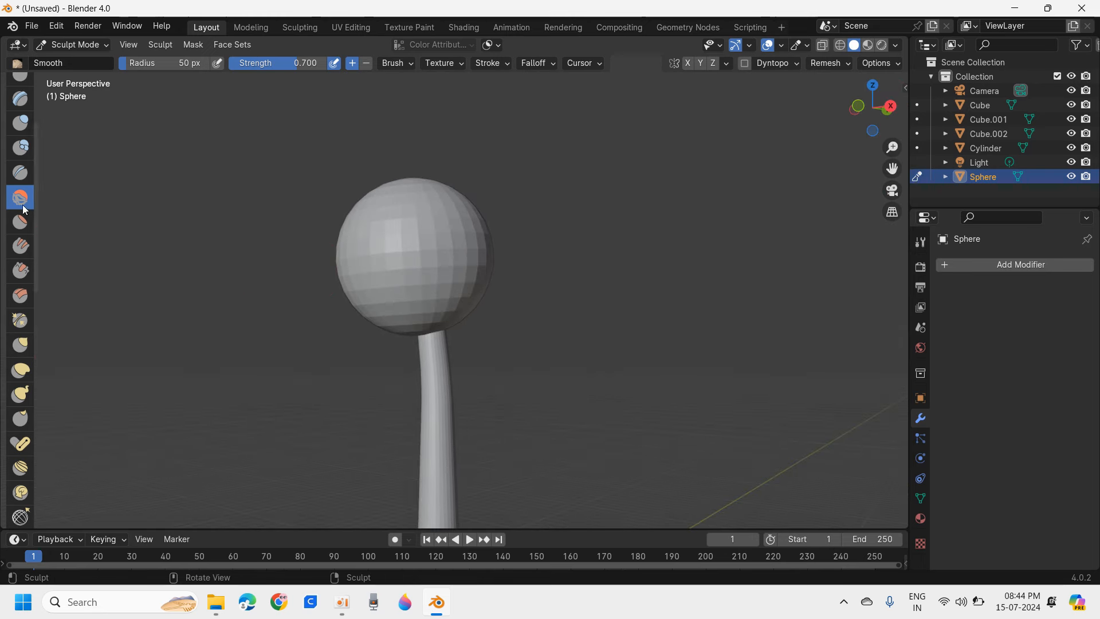
Activate the Grab brush and set its radius to 45 px and its strength to 0.780
click(20, 345)
right_click(402, 304)
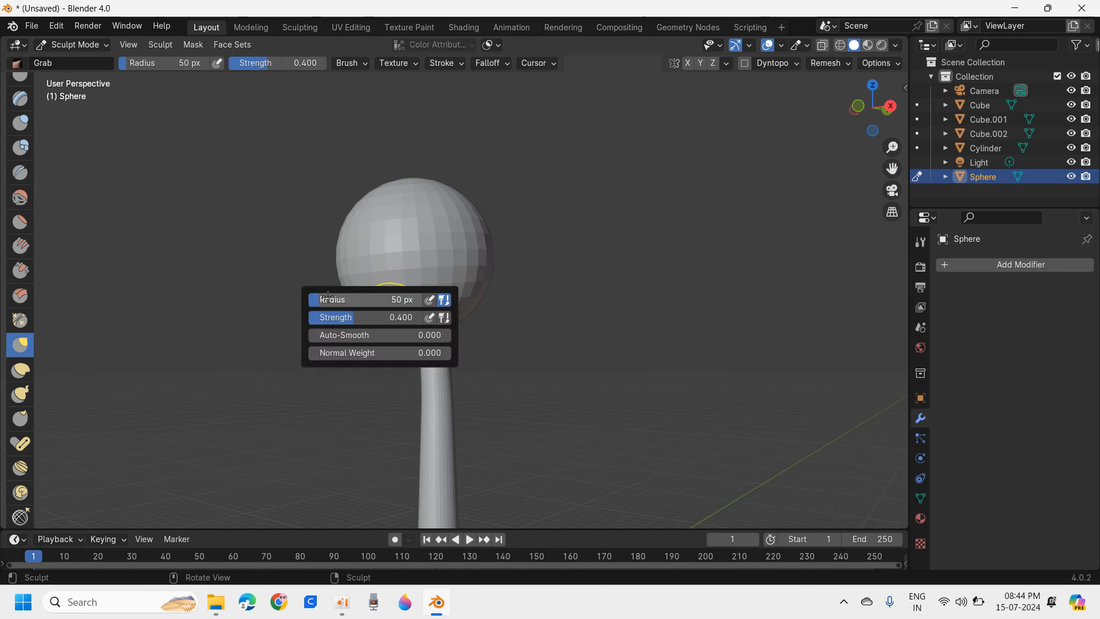
right_click(607, 209)
drag(541, 208, 590, 223)
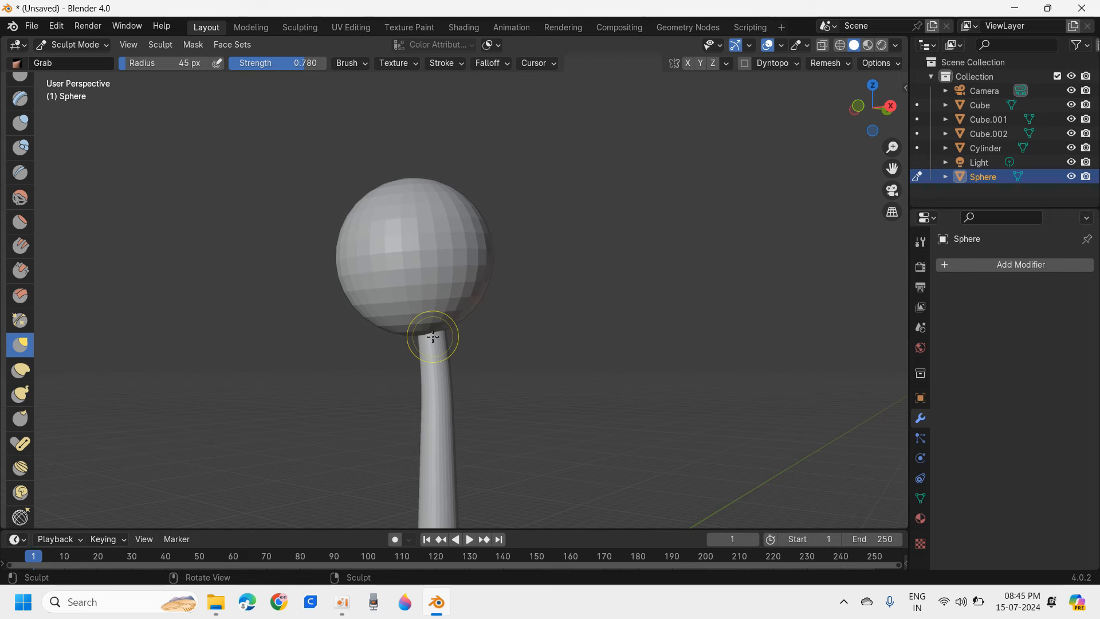
Raise the sculpting radial symmetry count around the Z axis so strokes repeat around the sphere
middle_drag(432, 338, 423, 322)
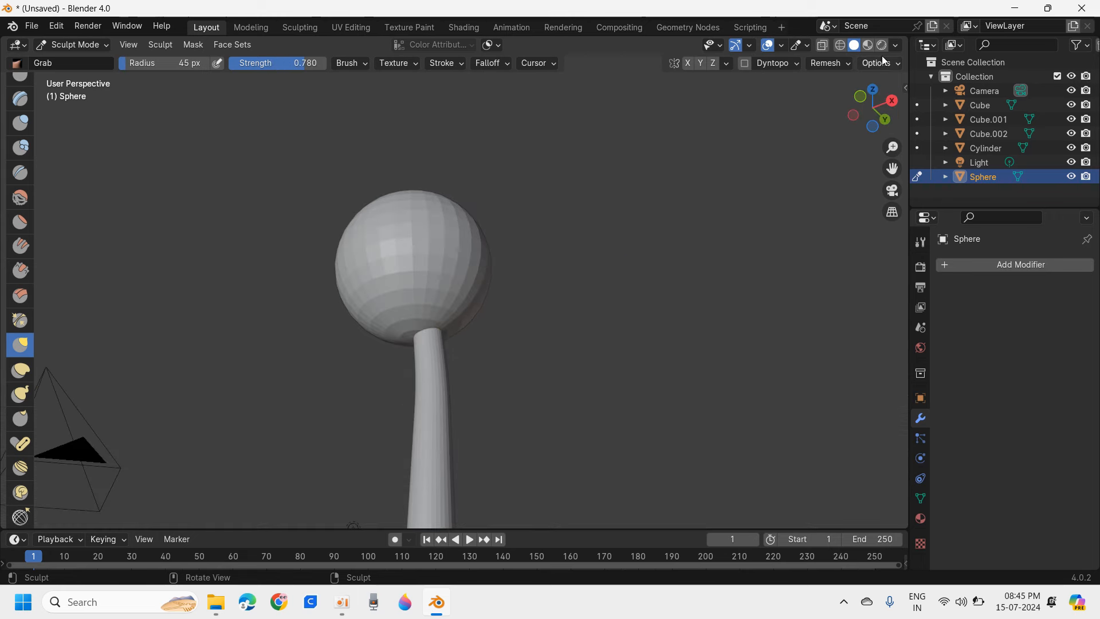
click(726, 63)
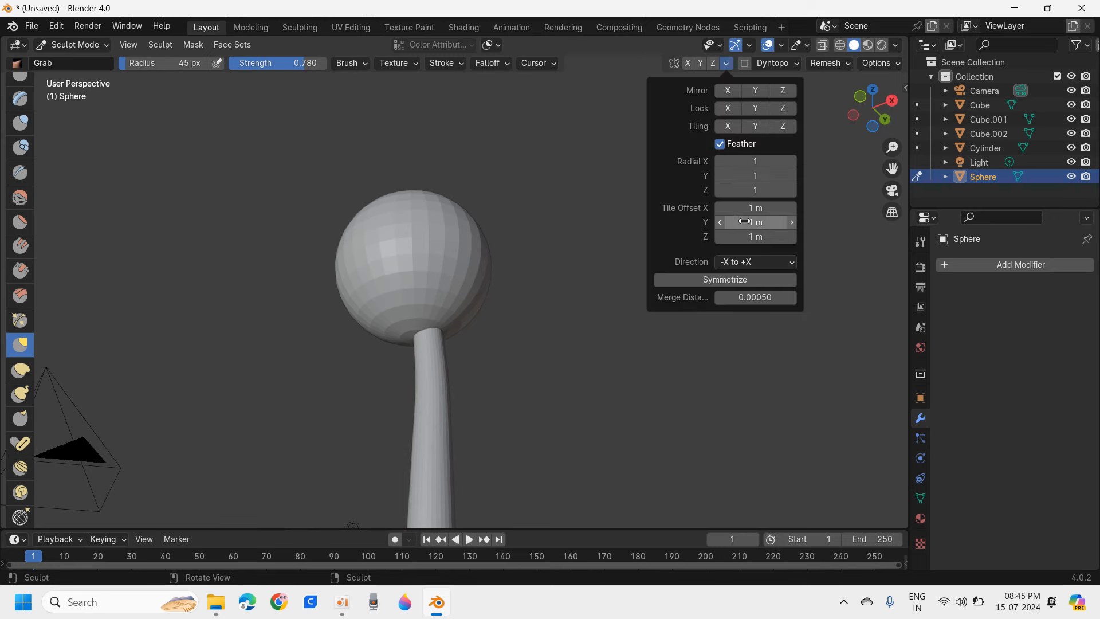
click(755, 191)
key(Return)
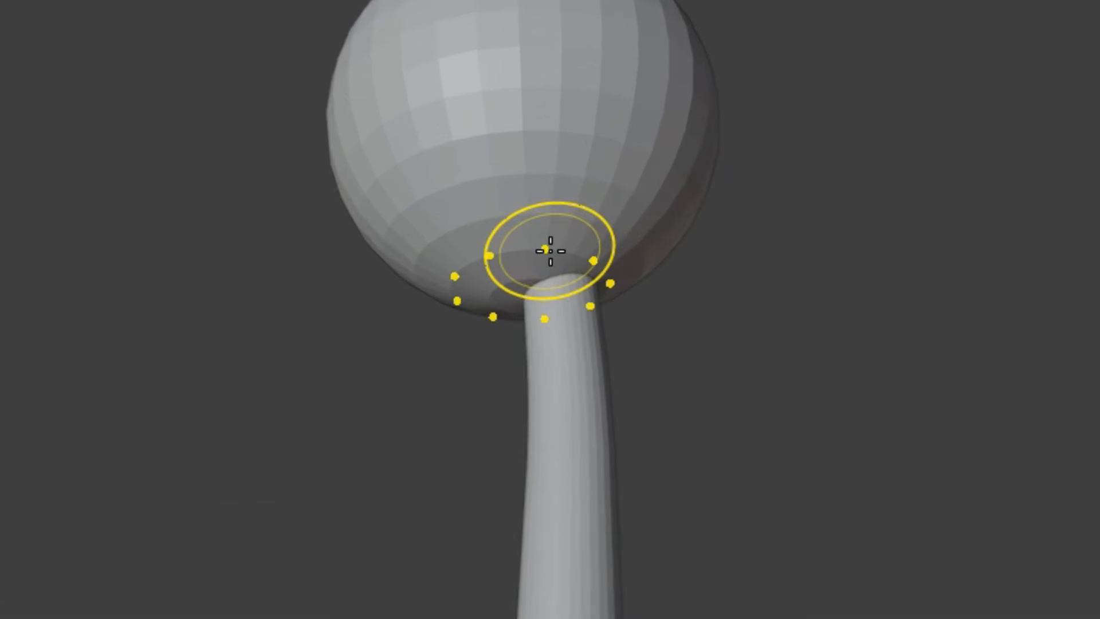
Pull the sphere's surface outward and downward with repeated Grab strokes to shape a jagged, leafy tree crown
mouse_move(550, 251)
mouse_down()
mouse_move(619, 27)
mouse_move(676, 252)
mouse_up()
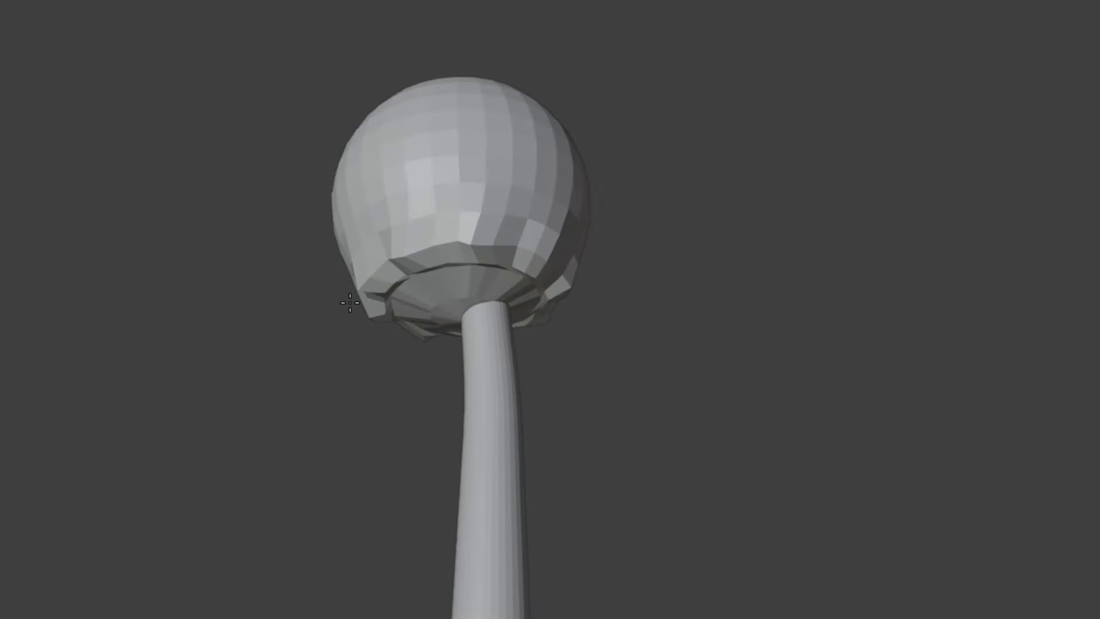
middle_drag(401, 200, 401, 270)
drag(349, 172, 251, 223)
drag(305, 307, 336, 304)
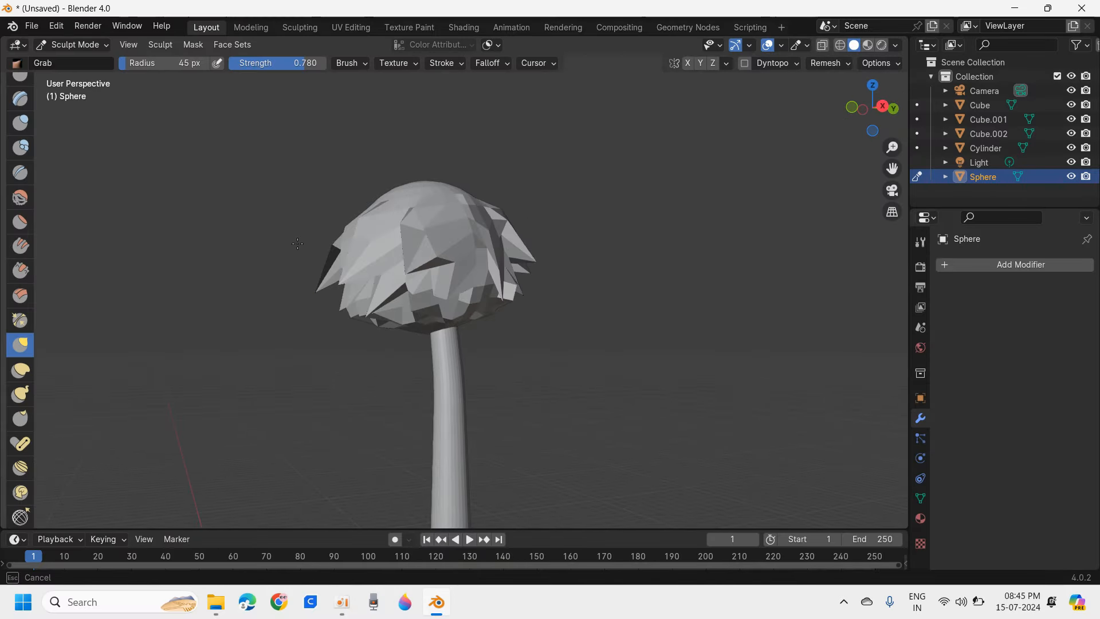
drag(336, 252, 269, 253)
mouse_move(304, 257)
middle_down()
mouse_move(318, 261)
mouse_move(310, 278)
middle_up()
drag(385, 220, 409, 239)
middle_drag(409, 239, 401, 264)
Switch the crown to Edit Mode with face selection and select spaced faces in the ring around the trunk on its underside
click(72, 45)
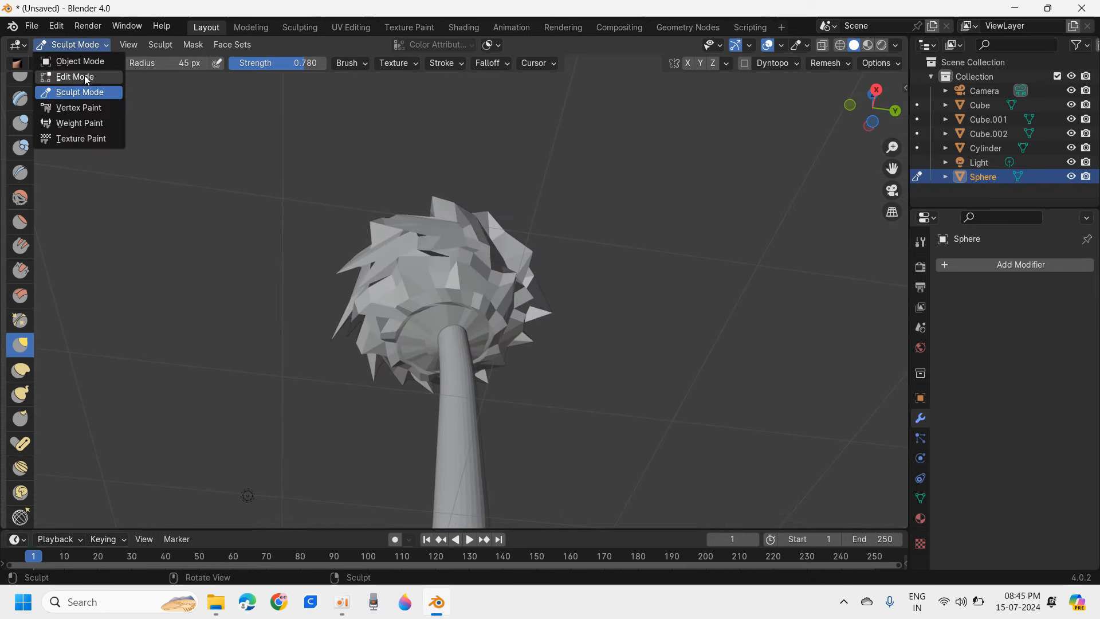
click(63, 76)
mouse_move(515, 298)
middle_down()
mouse_move(556, 341)
mouse_move(582, 324)
middle_up()
key(alt+a)
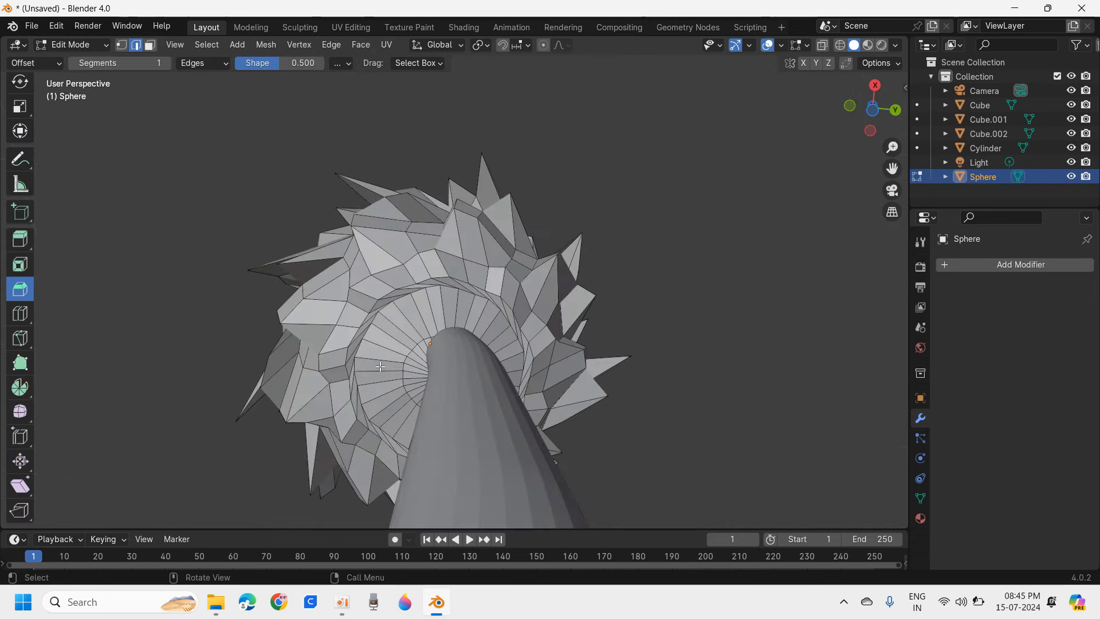
key(3)
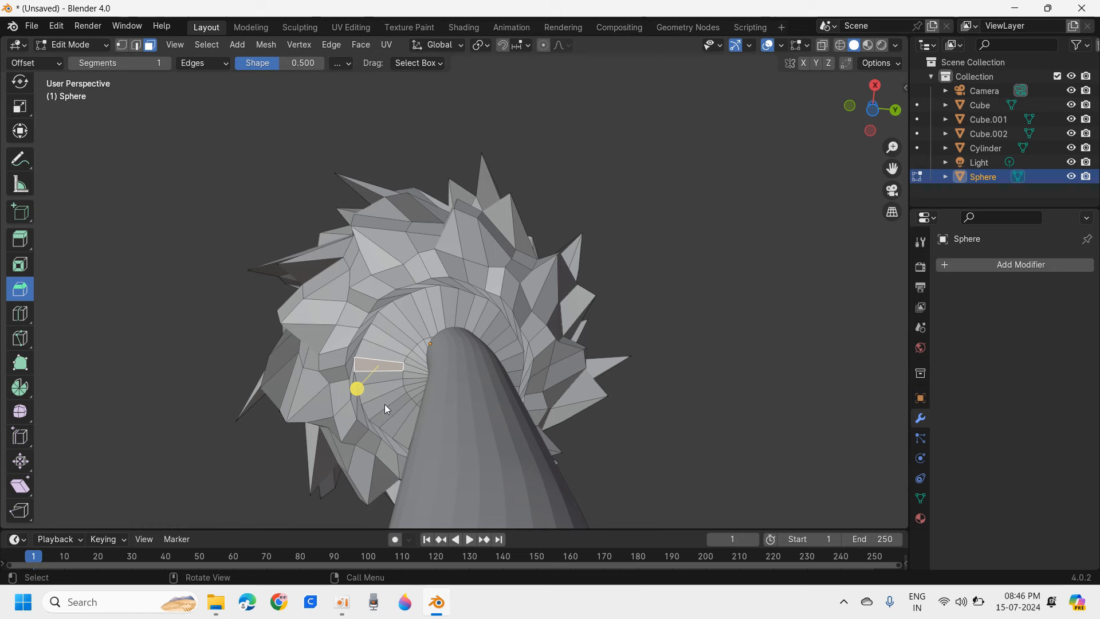
shift+click(389, 411)
shift+click(404, 427)
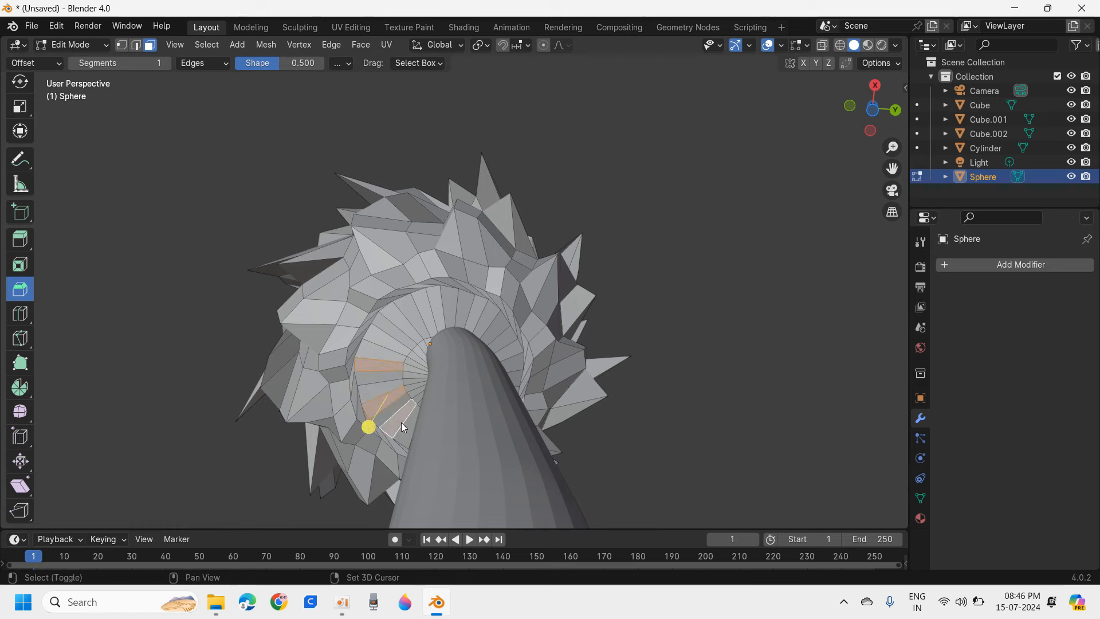
shift+click(383, 333)
mouse_move(398, 310)
mouse_down()
mouse_move(399, 322)
mouse_move(404, 302)
mouse_up()
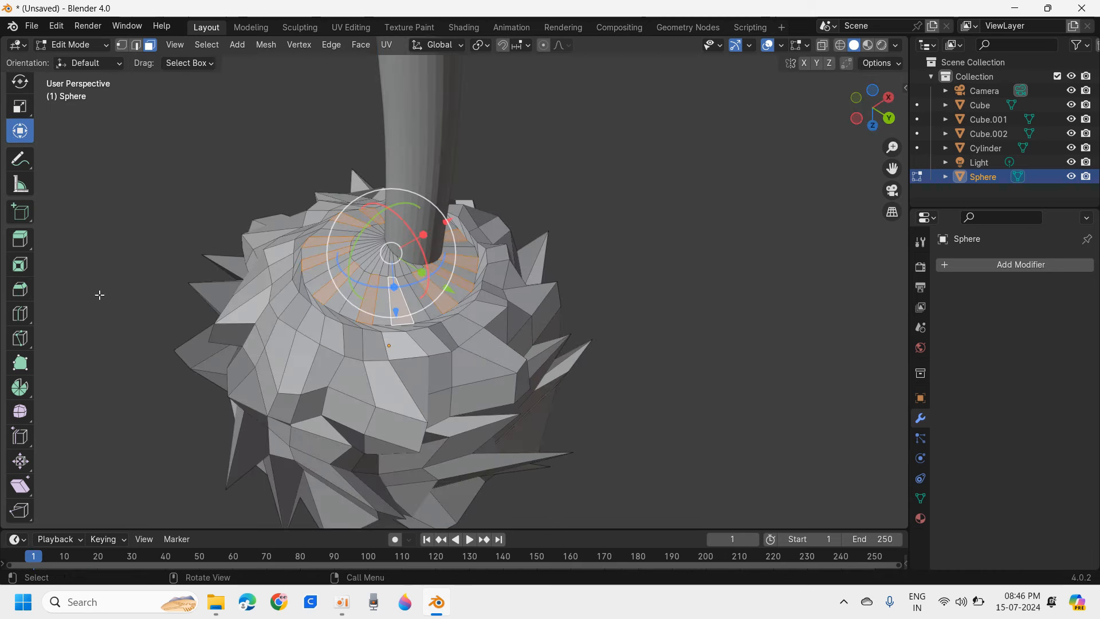
Extrude the selected underside faces slightly, then move them about 0.012 m along Z
click(20, 239)
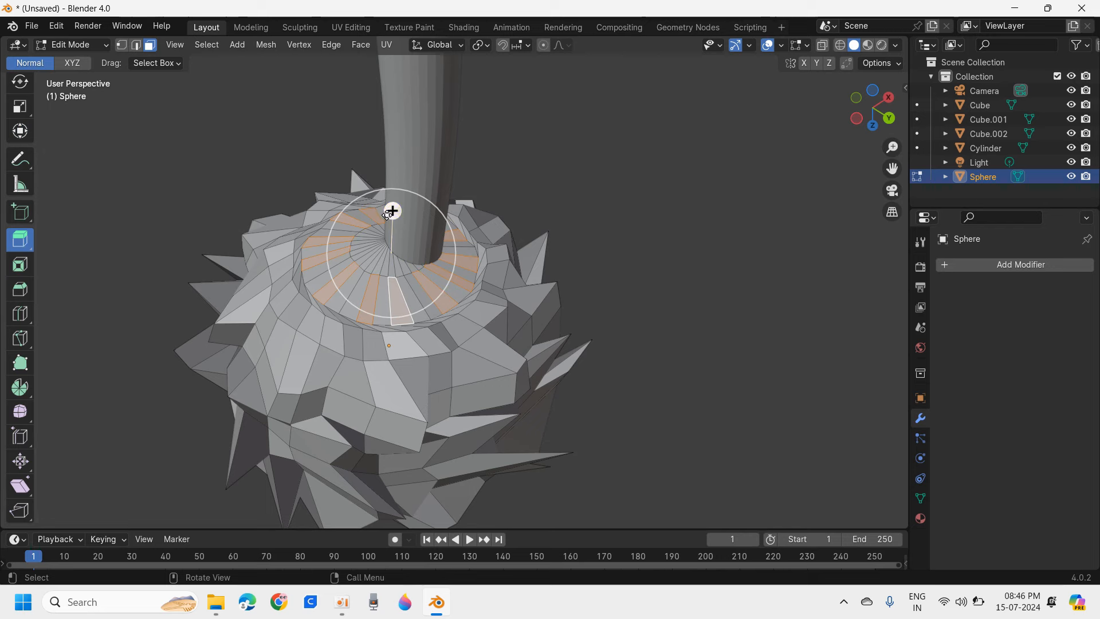
drag(392, 211, 390, 209)
key(shift+space)
key(t)
drag(397, 306, 395, 312)
Return to Object Mode, deselect the crown and view the whole scene from below
middle_drag(360, 172, 486, 324)
scroll(486, 324, down, 9)
scroll(487, 324, up, 3)
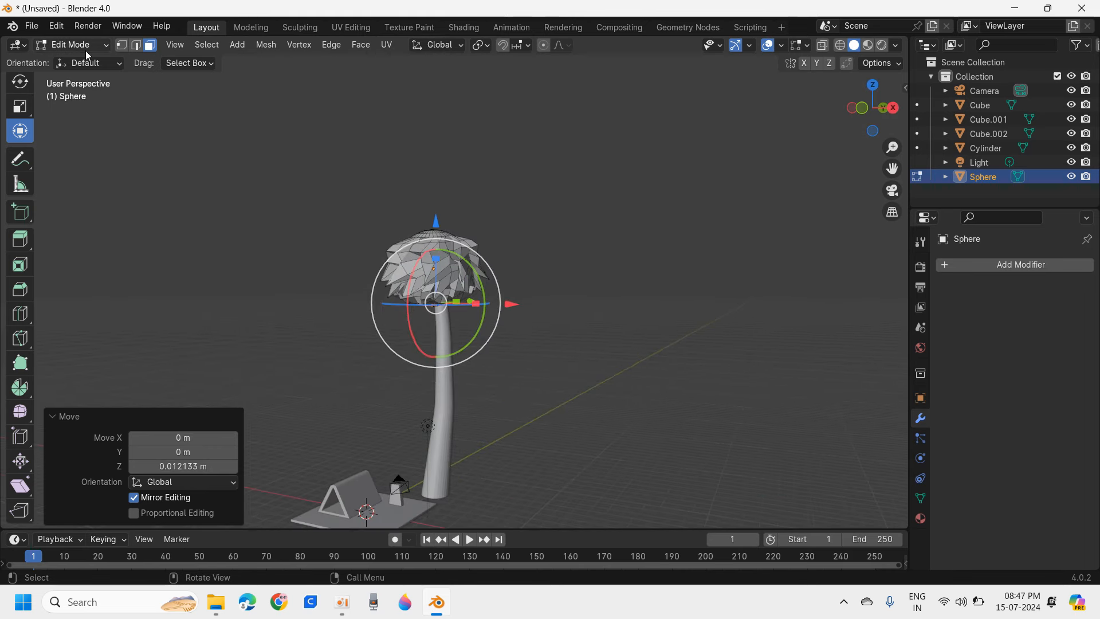
click(85, 46)
click(82, 57)
scroll(476, 352, down, 2)
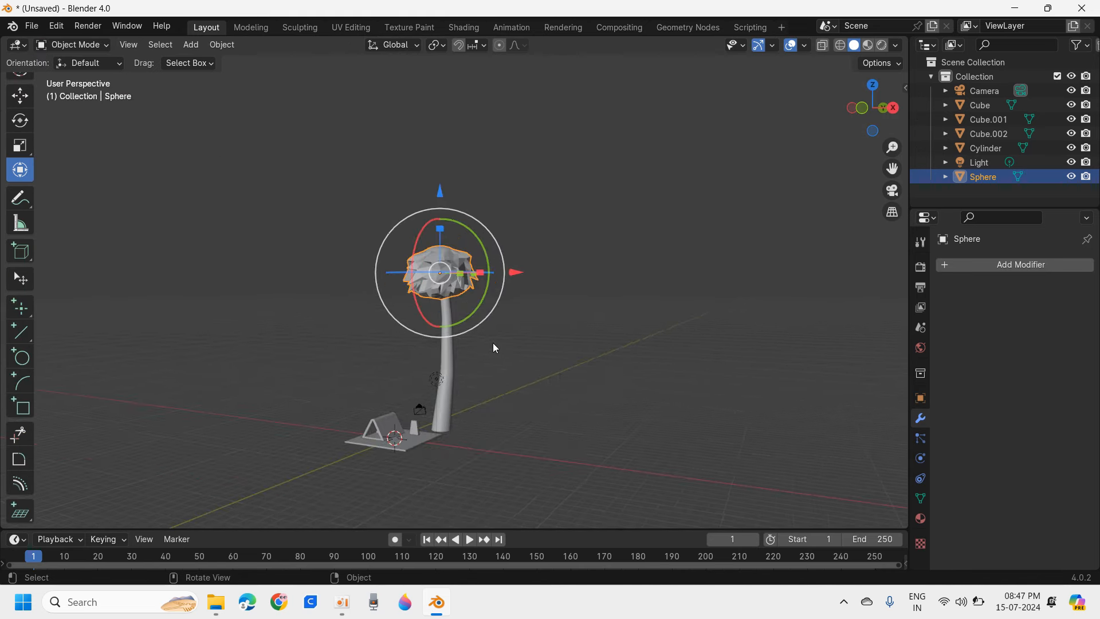
click(545, 370)
middle_drag(545, 370, 619, 302)
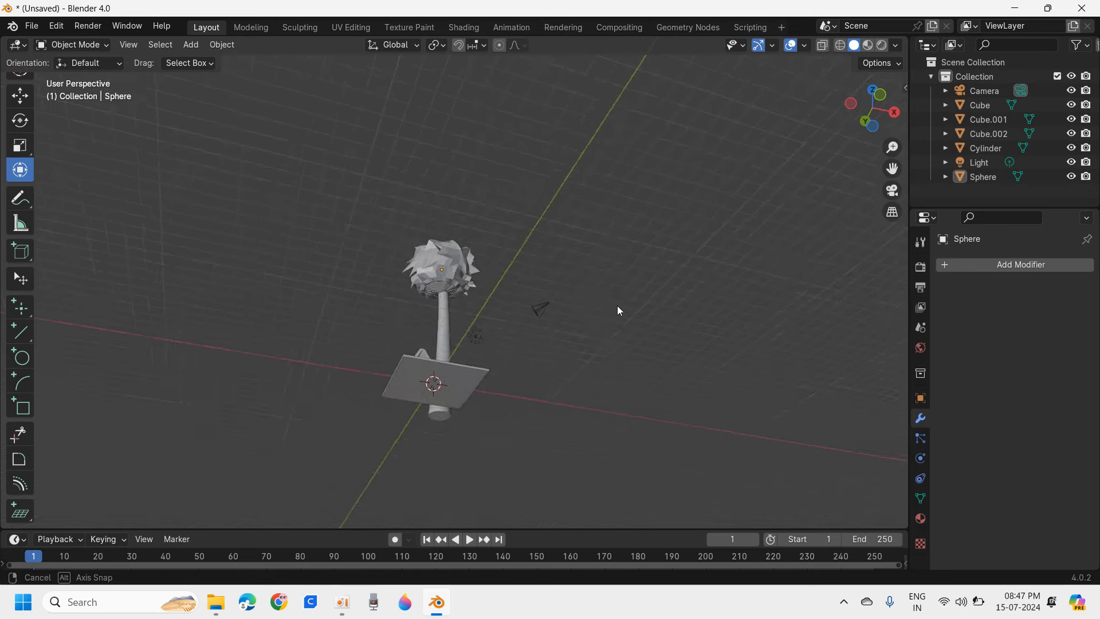
Select the leafy tree crown and view it from below with the trunk top in sight
scroll(405, 177, up, 5)
click(407, 176)
middle_drag(391, 264, 502, 215)
drag(892, 168, 888, 252)
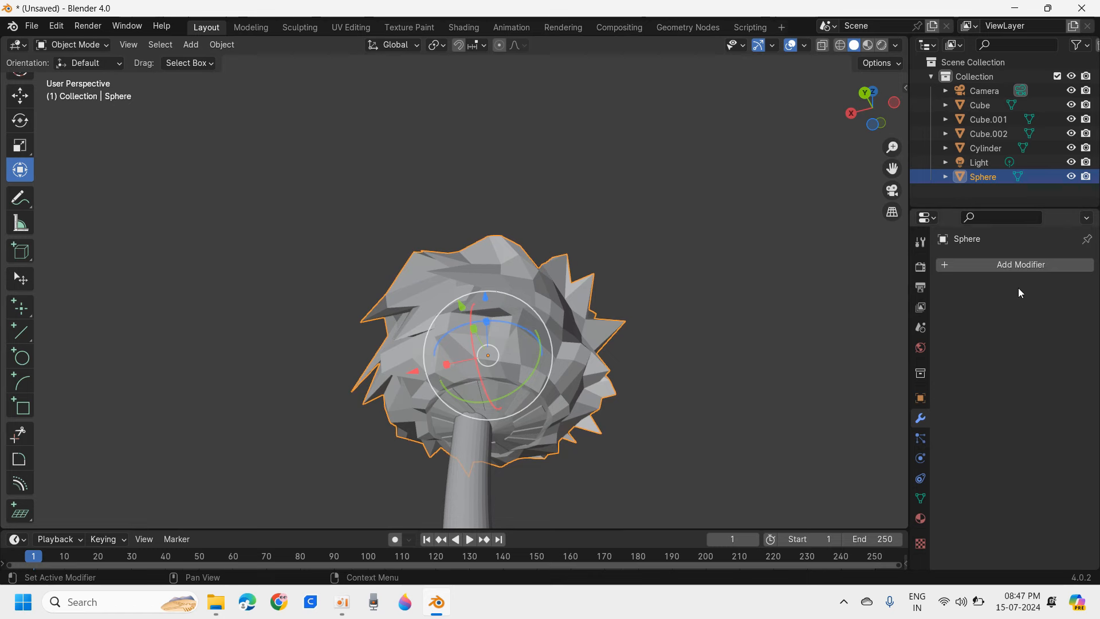
Try a voxel Remesh modifier with a voxel size of 0.0183 m on the crown and undo it
click(1005, 265)
mouse_move(1006, 265)
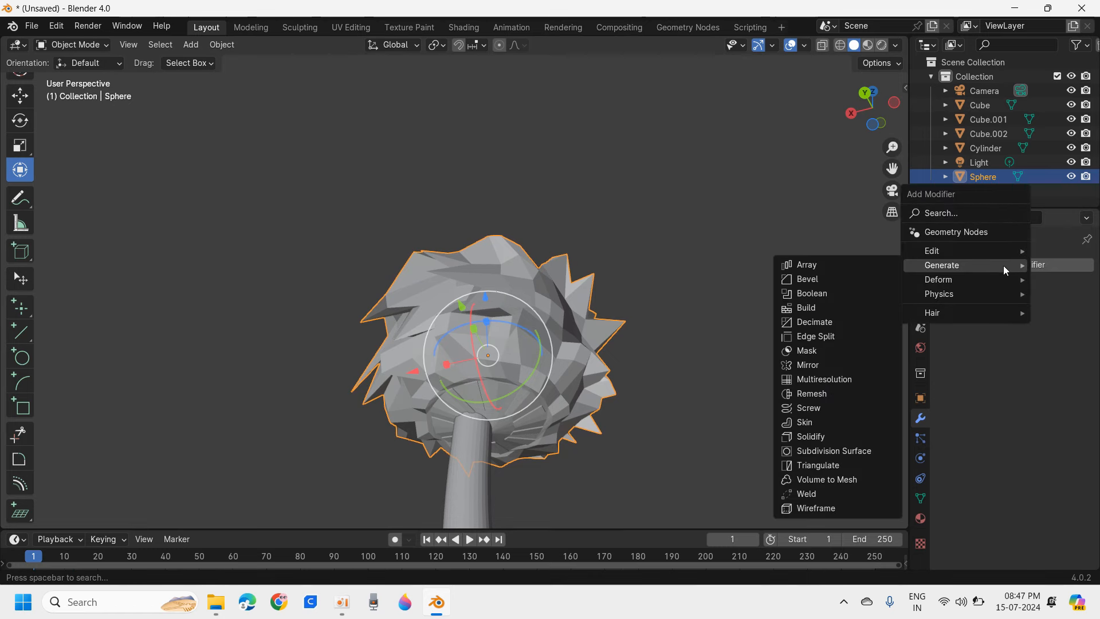
click(840, 394)
middle_drag(723, 349, 645, 288)
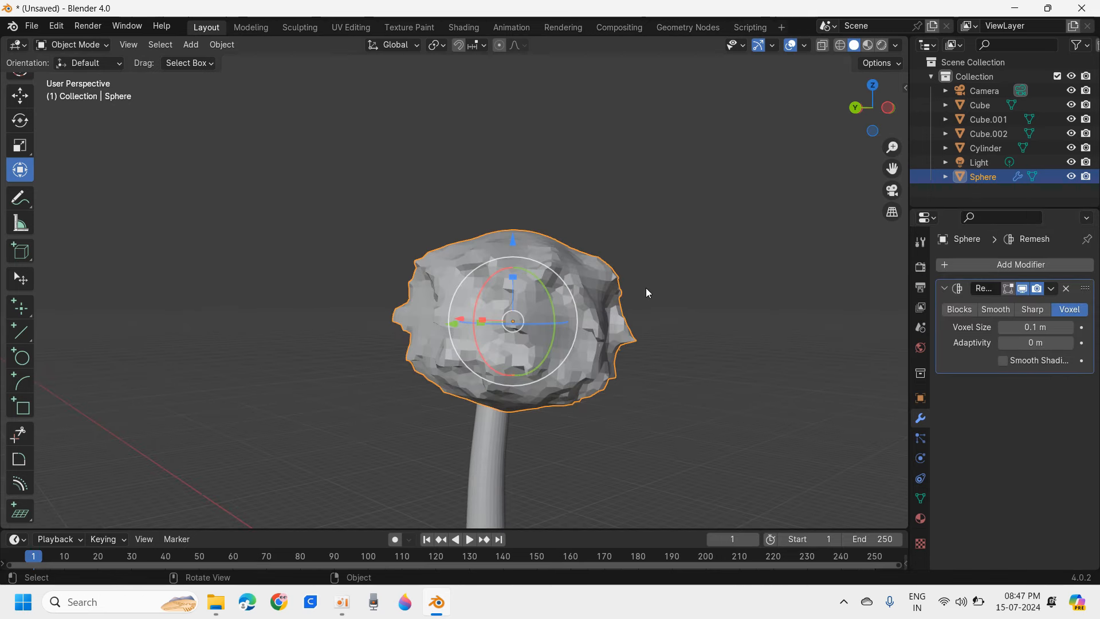
drag(1033, 328, 982, 327)
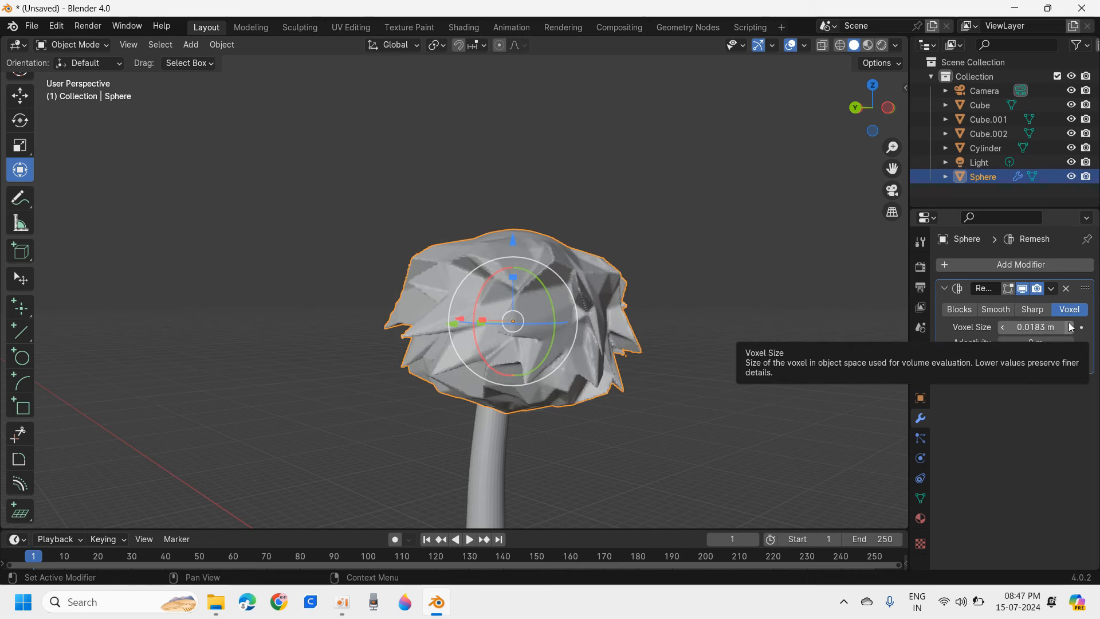
key(ctrl+z)
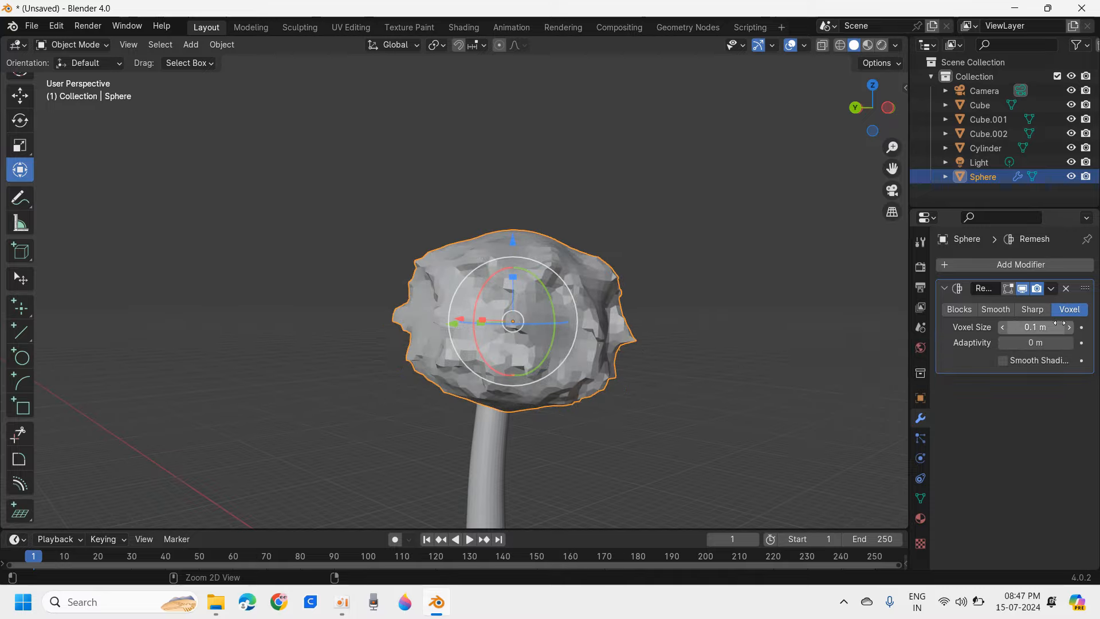
key(ctrl+z)
Check the crown's mesh in wireframe, add a Remesh modifier to it and return to solid shading
click(841, 45)
scroll(533, 270, up, 2)
mouse_move(533, 271)
middle_down()
mouse_move(522, 255)
mouse_move(492, 263)
mouse_move(587, 270)
mouse_move(568, 298)
mouse_move(550, 286)
mouse_move(526, 315)
mouse_move(624, 319)
middle_up()
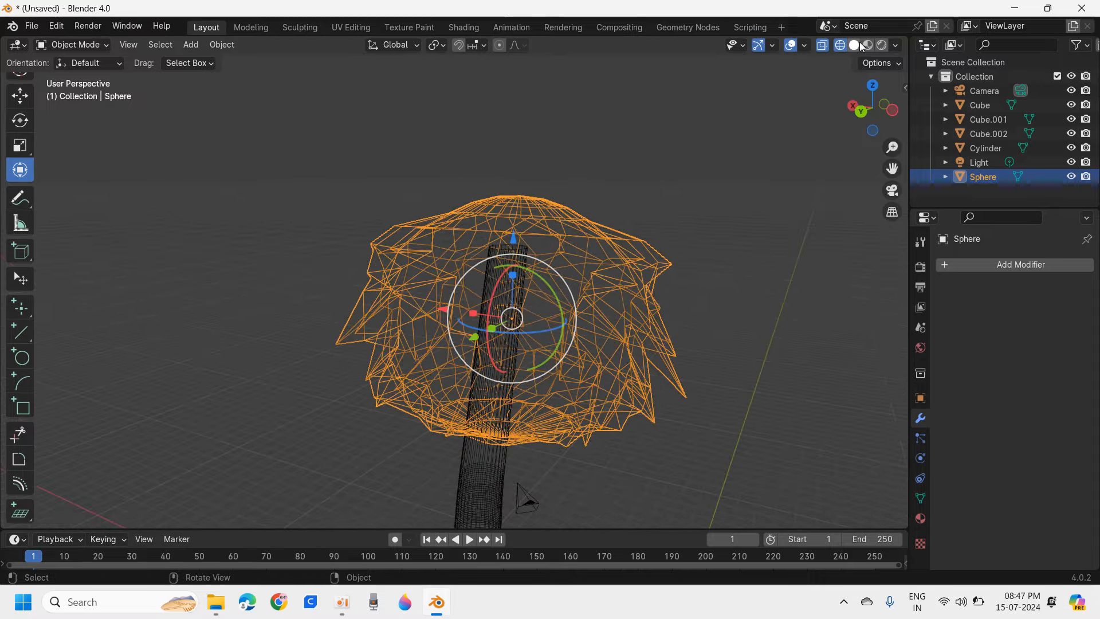
click(1014, 265)
mouse_move(1015, 267)
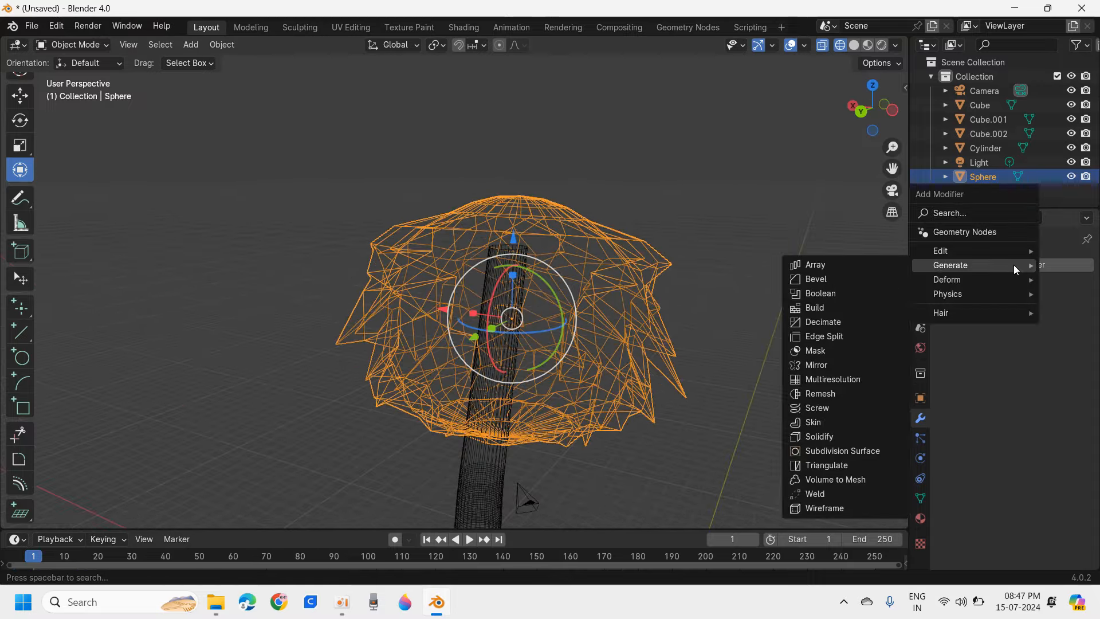
click(821, 394)
middle_drag(436, 278, 362, 264)
key(shift+z)
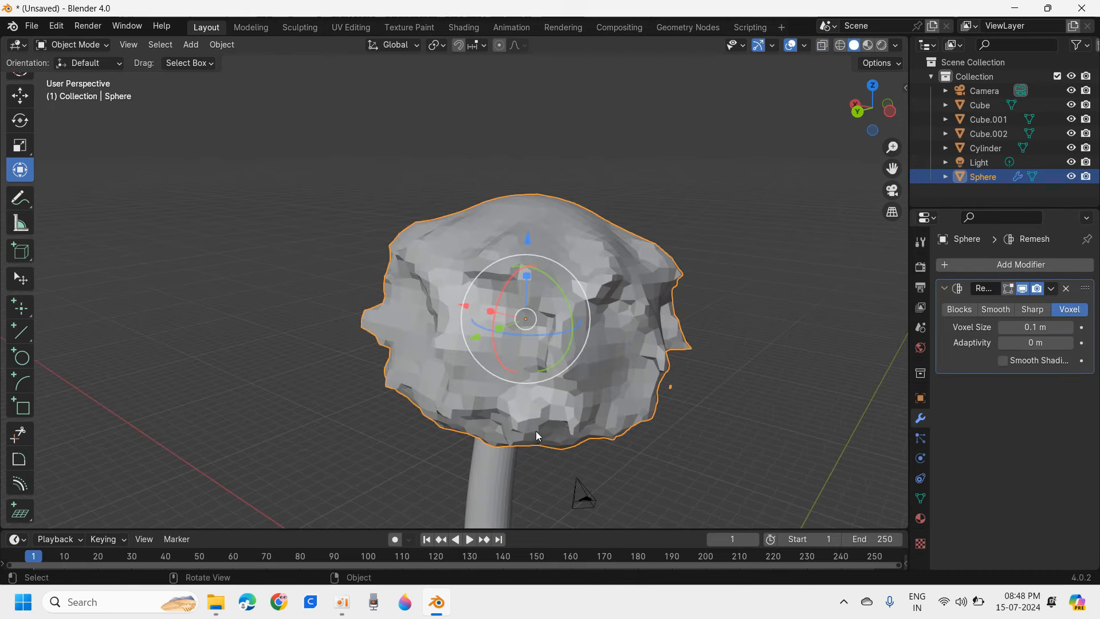
Show the scene in wireframe and set the crown's Remesh voxel size to 0.0127 m
click(840, 45)
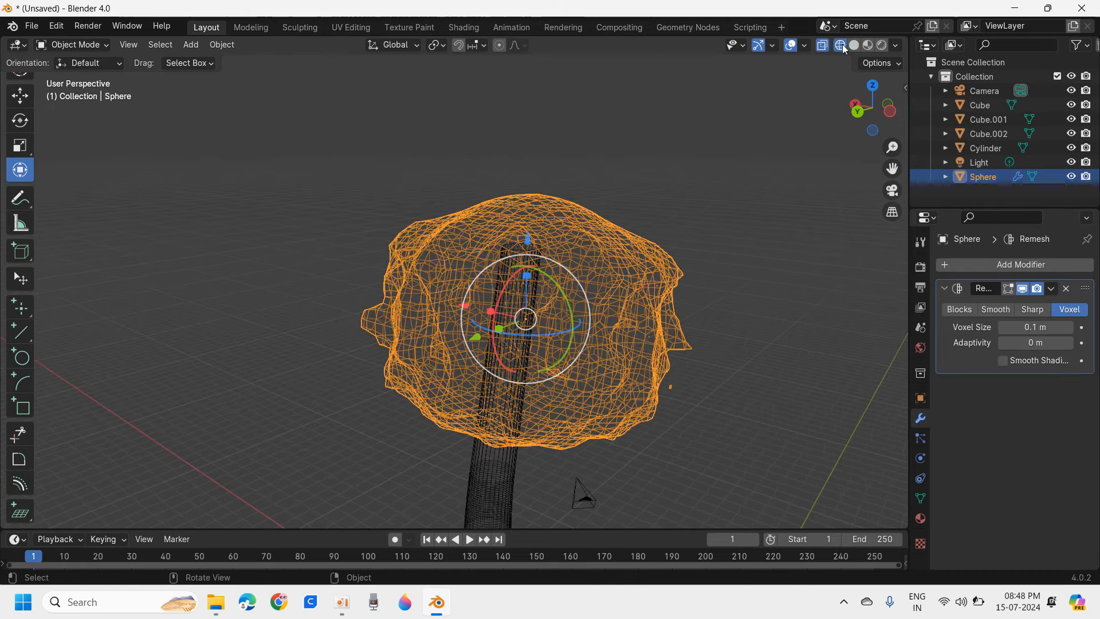
click(1030, 327)
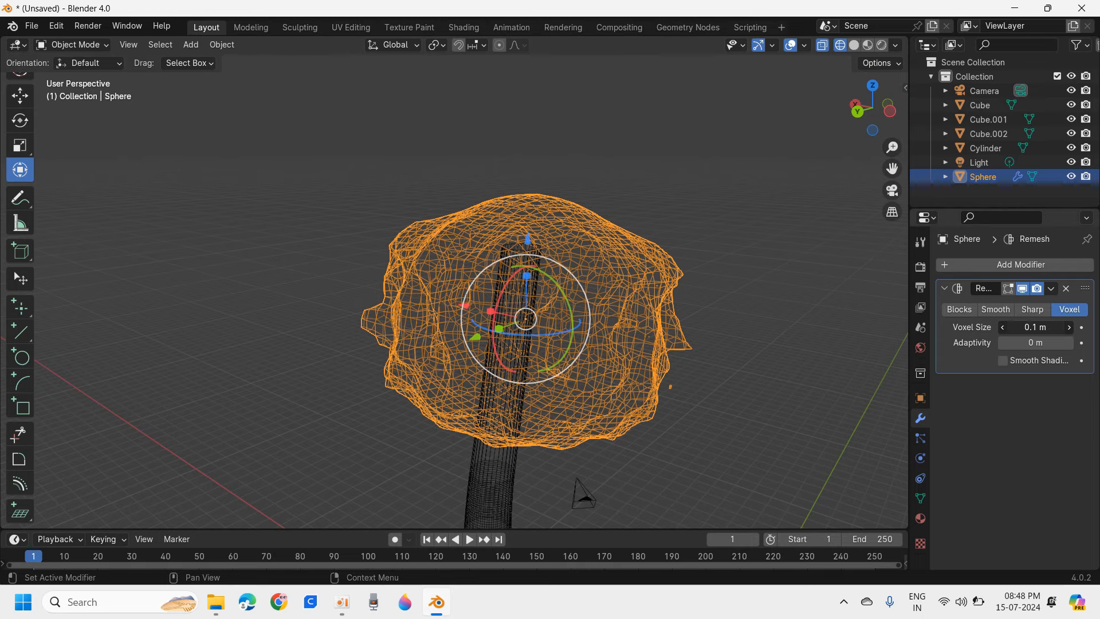
drag(1030, 328, 911, 327)
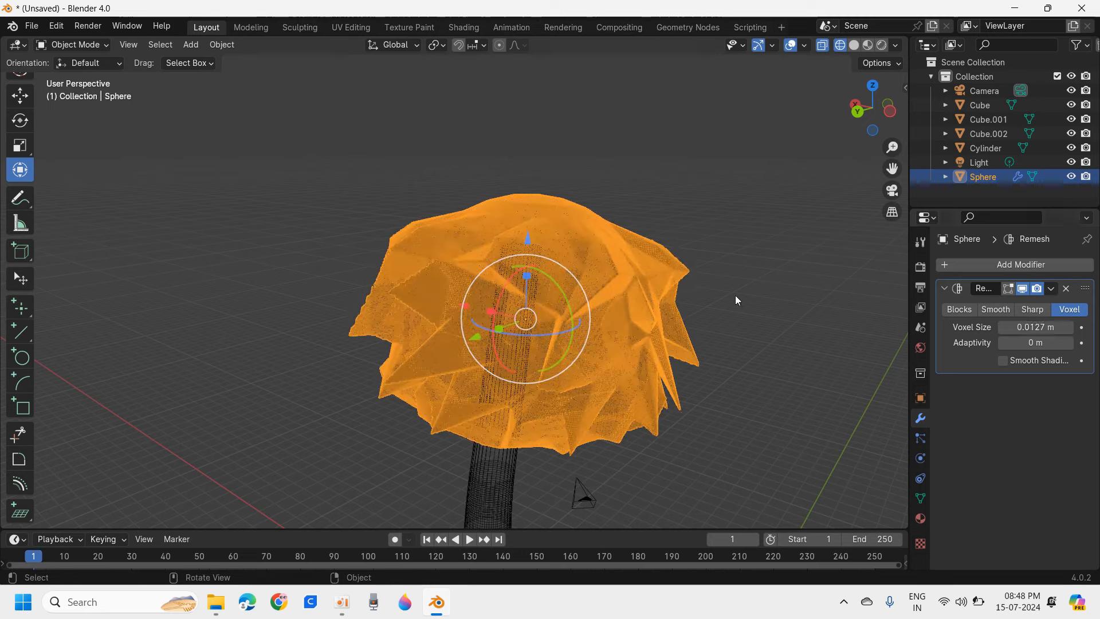
Inspect the remeshed crown up close in wireframe and return the viewport to solid shading
scroll(646, 355, up, 3)
scroll(533, 286, up, 4)
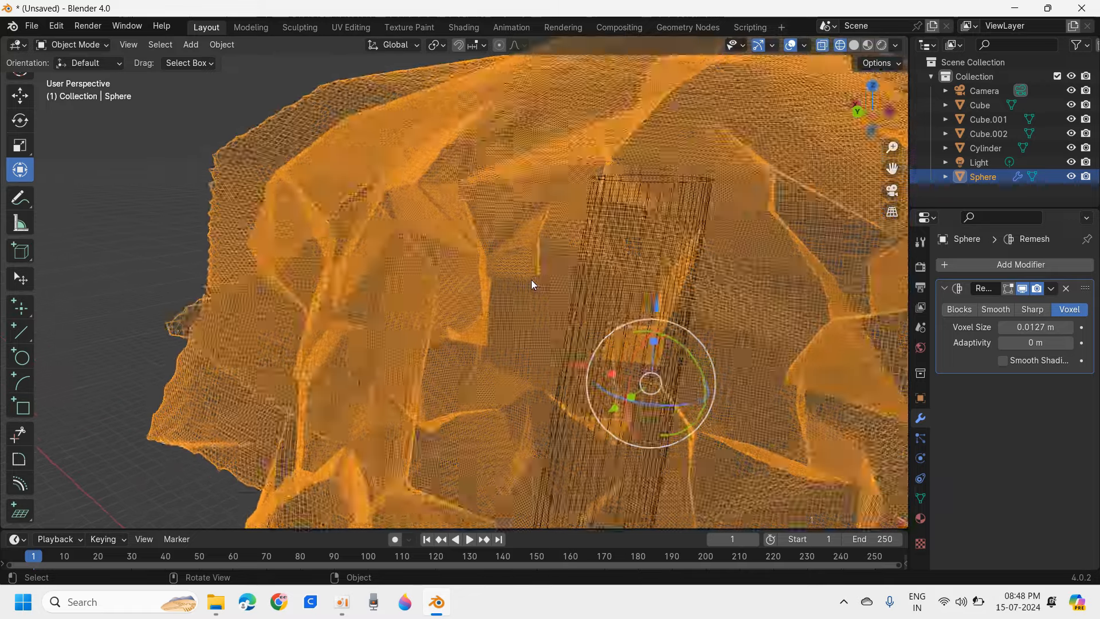
click(853, 45)
scroll(688, 114, down, 7)
mouse_move(659, 129)
middle_down()
mouse_move(618, 146)
mouse_move(716, 90)
mouse_move(522, 263)
mouse_move(429, 197)
mouse_move(629, 143)
mouse_move(640, 221)
mouse_move(469, 281)
mouse_move(576, 273)
mouse_move(570, 315)
mouse_move(728, 299)
mouse_move(781, 311)
mouse_move(634, 436)
middle_up()
scroll(525, 415, up, 5)
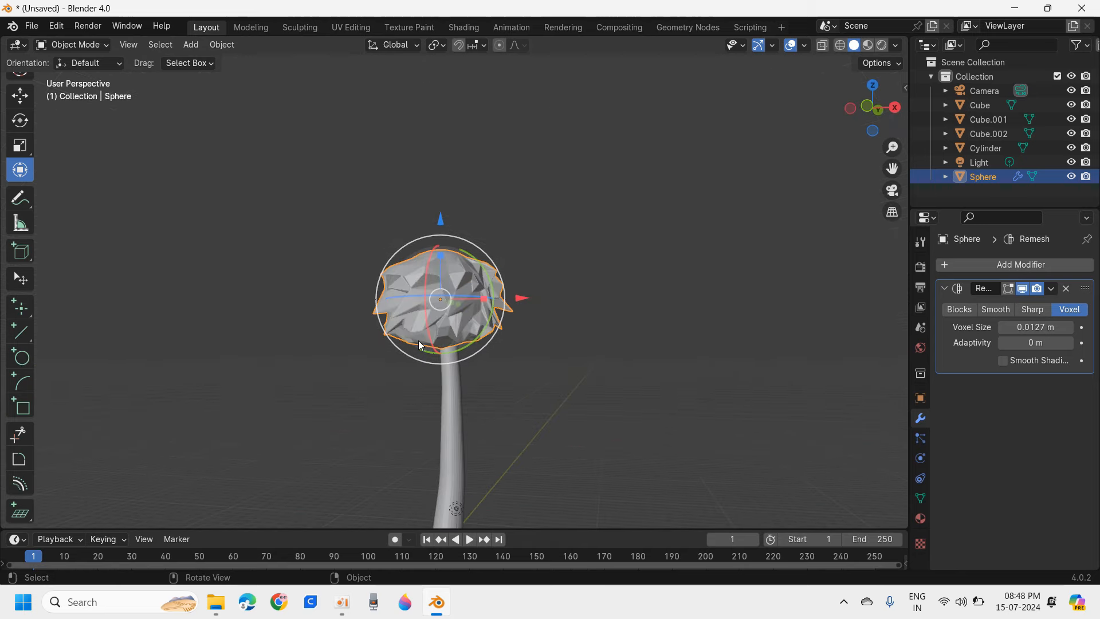
Switch the crown to Sculpt Mode and open the radial Z symmetry count for editing
click(84, 49)
click(63, 93)
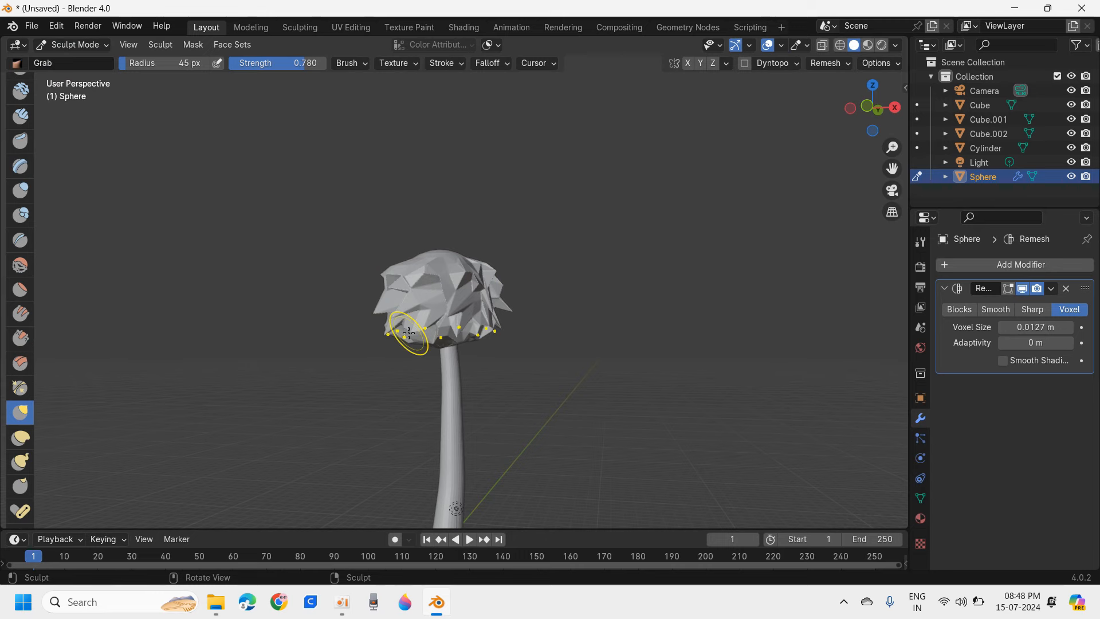
middle_drag(409, 333, 459, 338)
scroll(561, 338, down, 5)
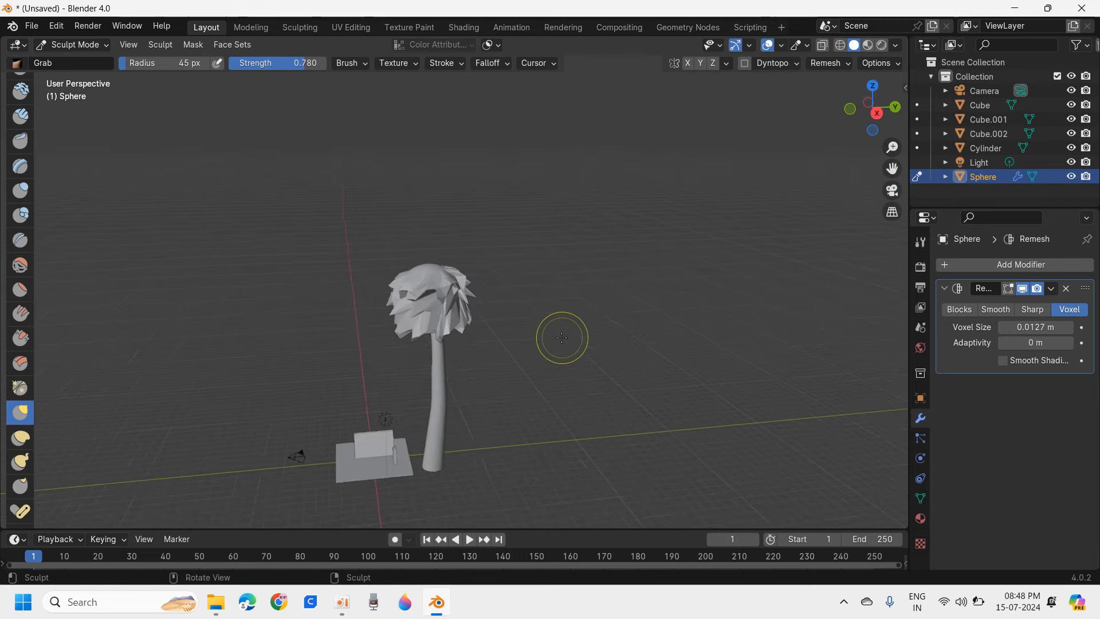
middle_drag(561, 338, 584, 333)
click(726, 63)
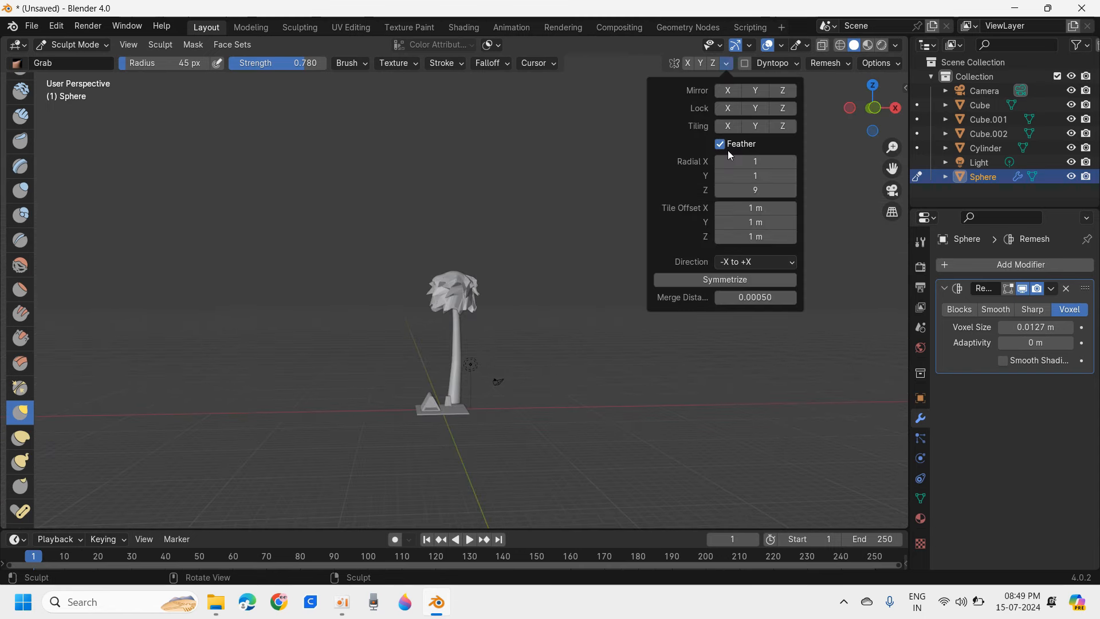
click(759, 192)
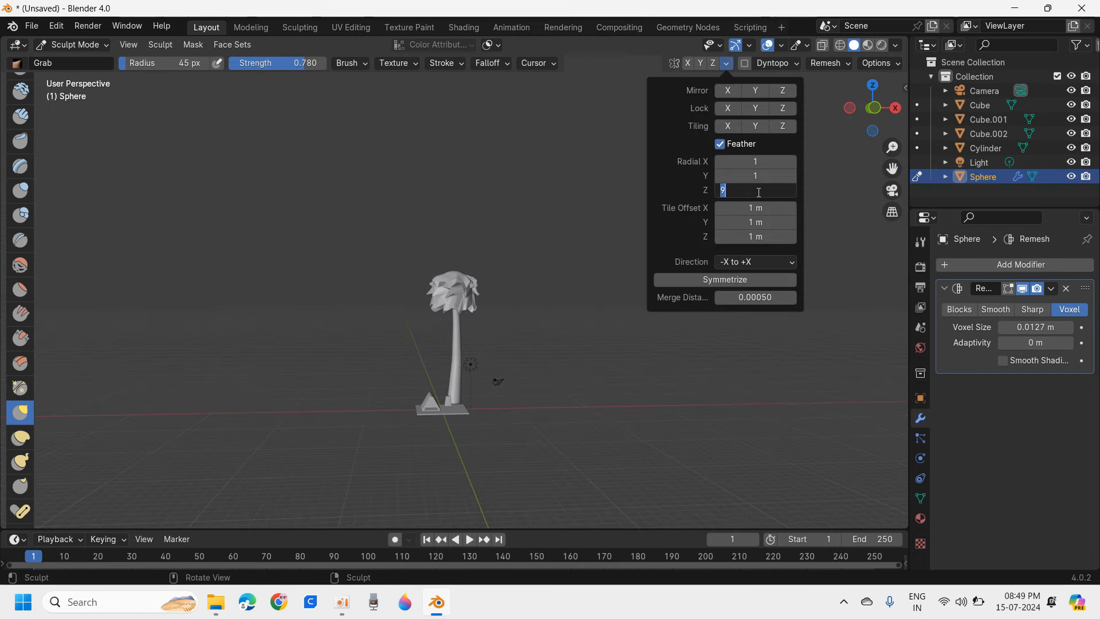
key(Return)
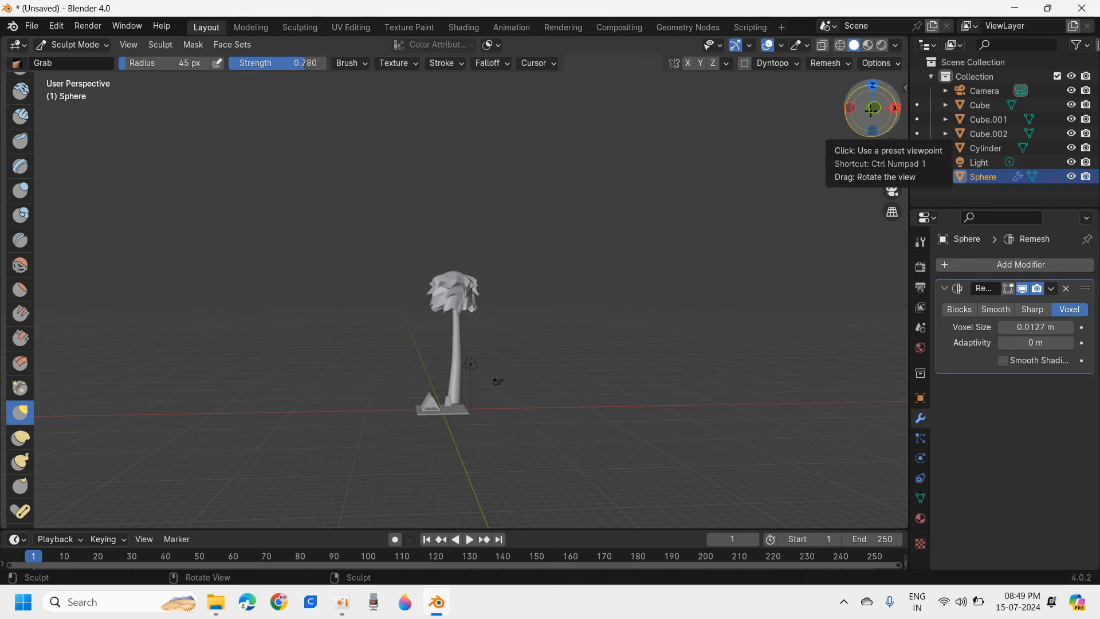
Check the tree in the back and left orthographic views and return to Object Mode
click(871, 110)
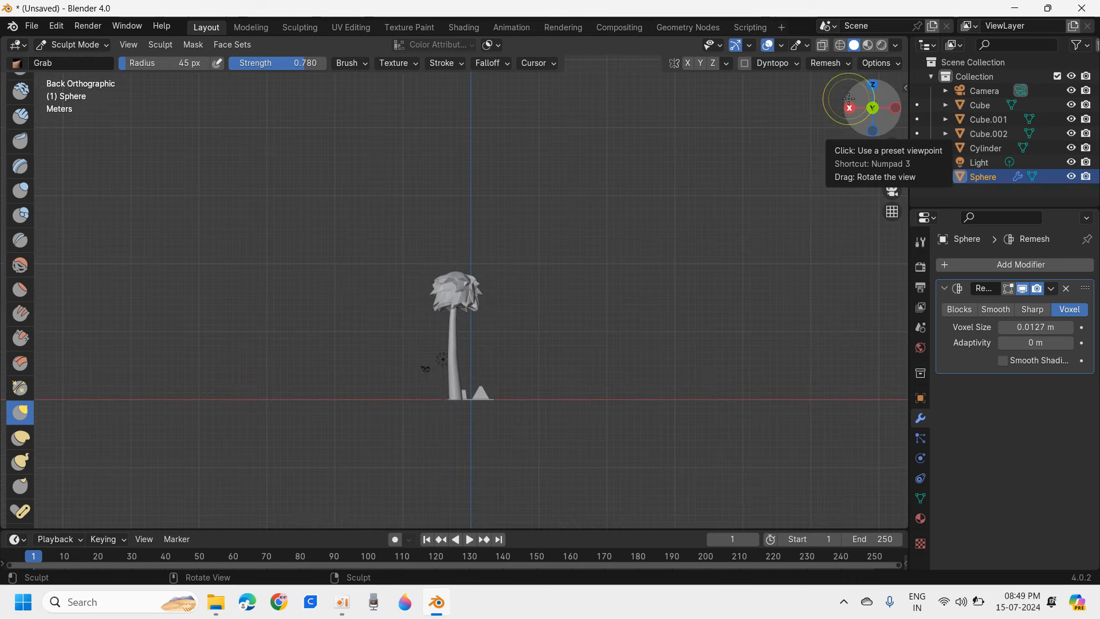
scroll(456, 221, up, 3)
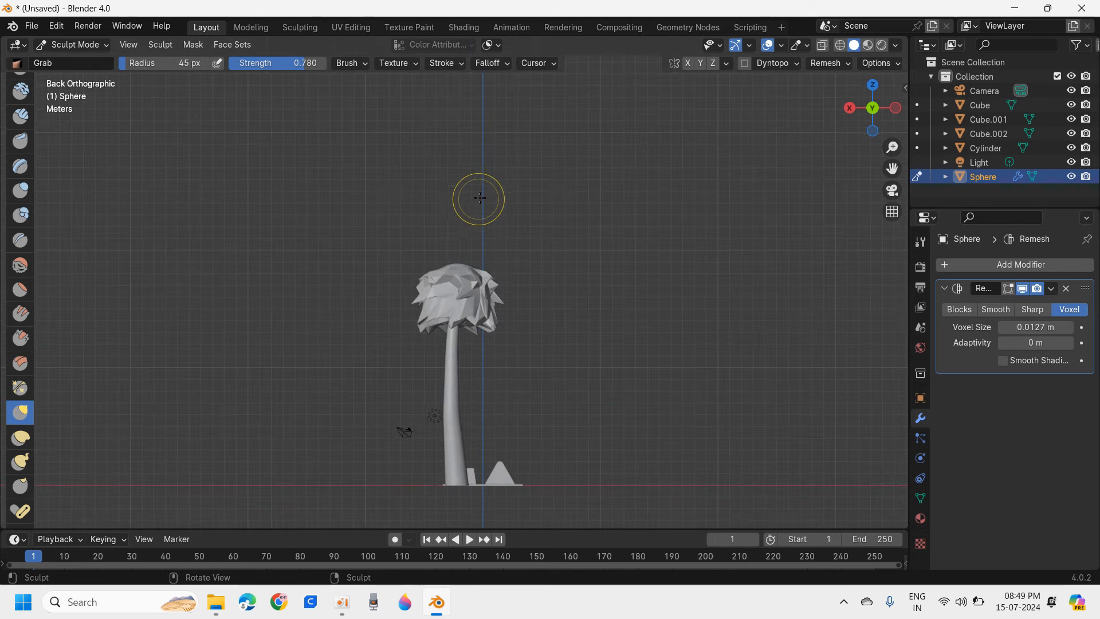
drag(873, 106, 892, 109)
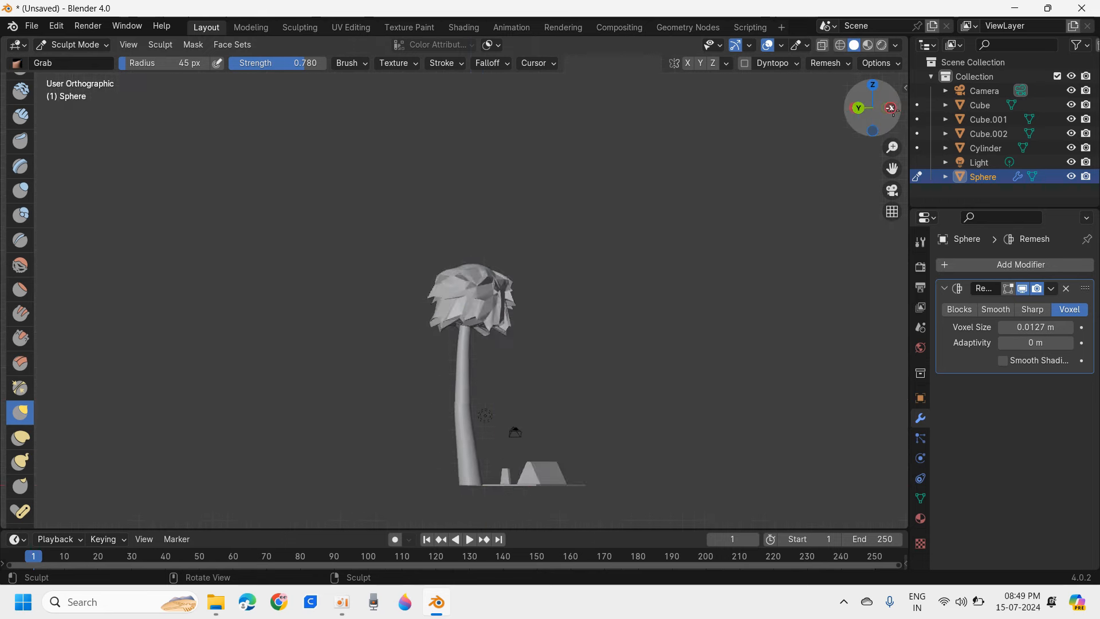
click(892, 109)
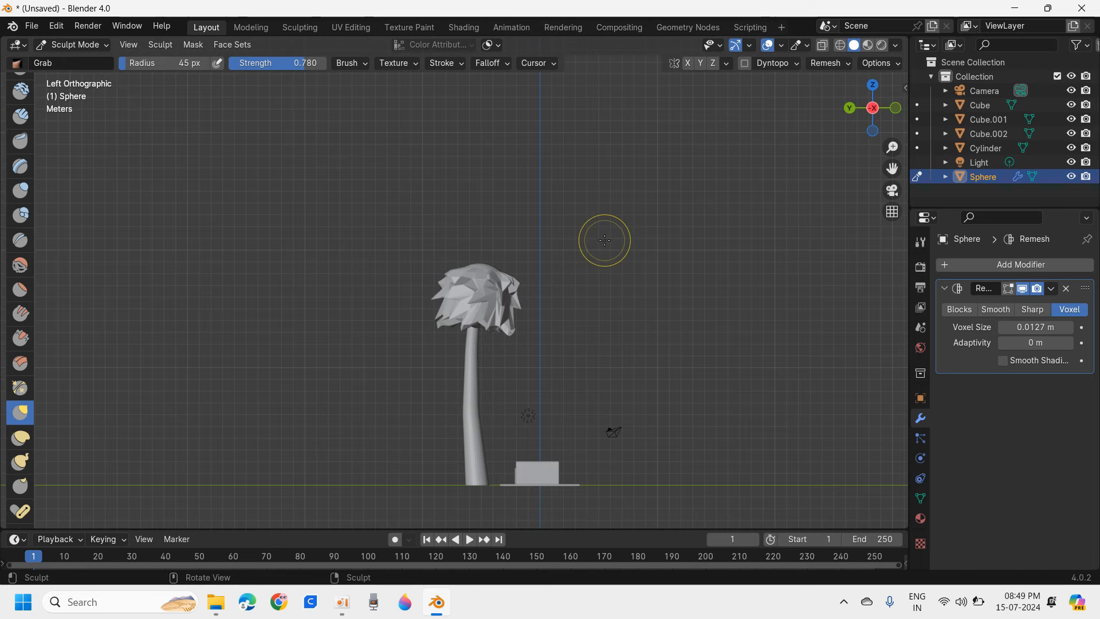
middle_drag(604, 240, 241, 199)
click(90, 52)
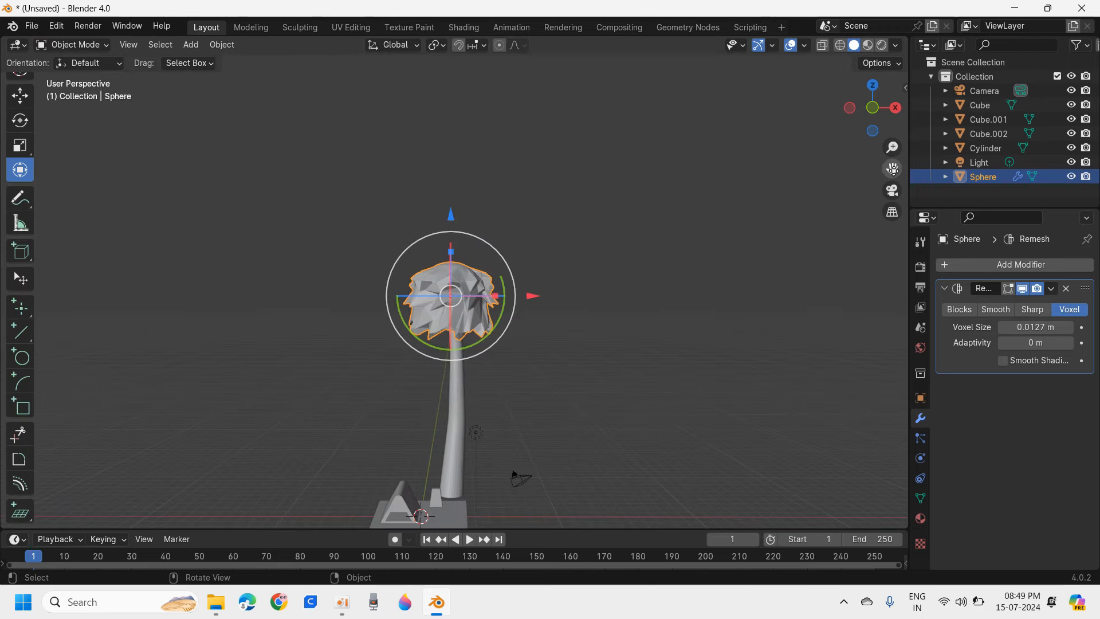
Deselect the crown and view the whole scene with the base slab from above
drag(894, 170, 930, 29)
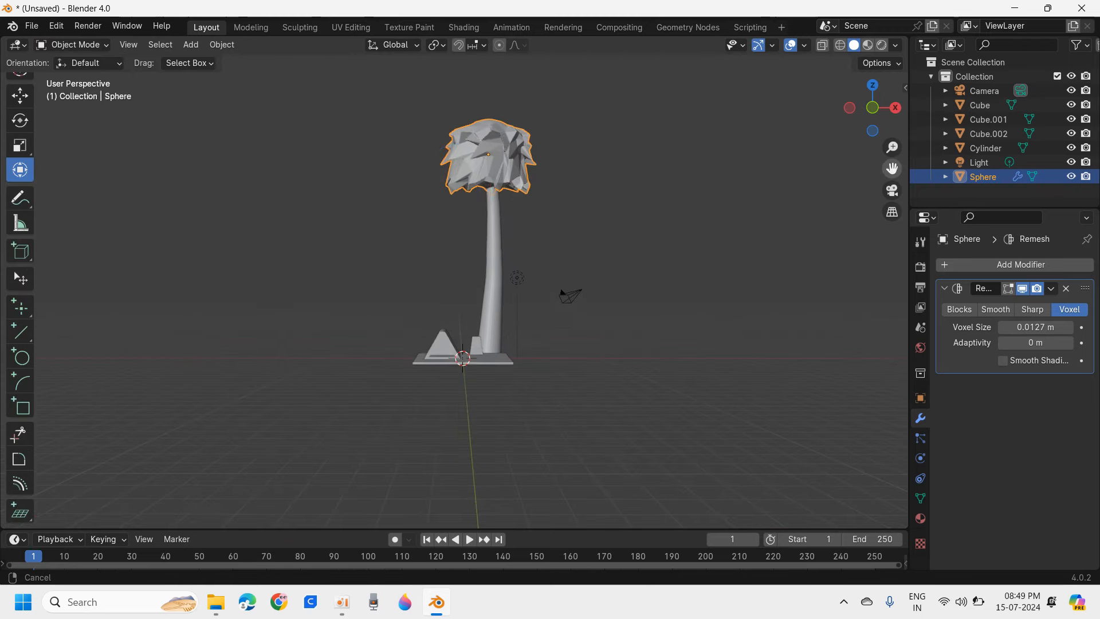
scroll(594, 340, up, 2)
middle_drag(593, 340, 572, 352)
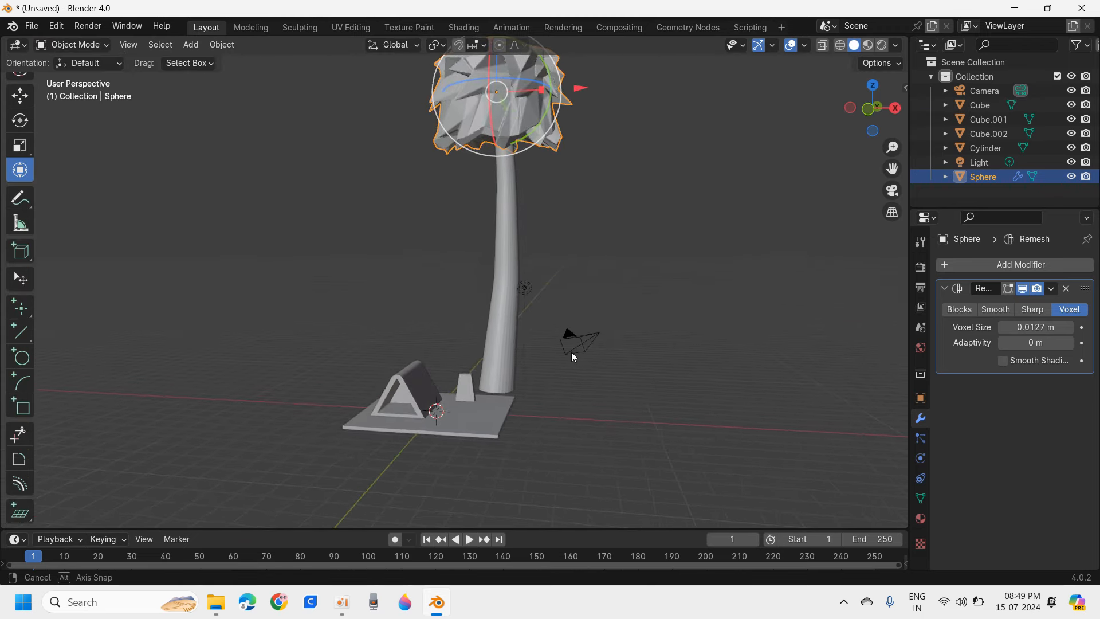
click(584, 395)
middle_drag(594, 392, 522, 434)
middle_drag(297, 334, 143, 264)
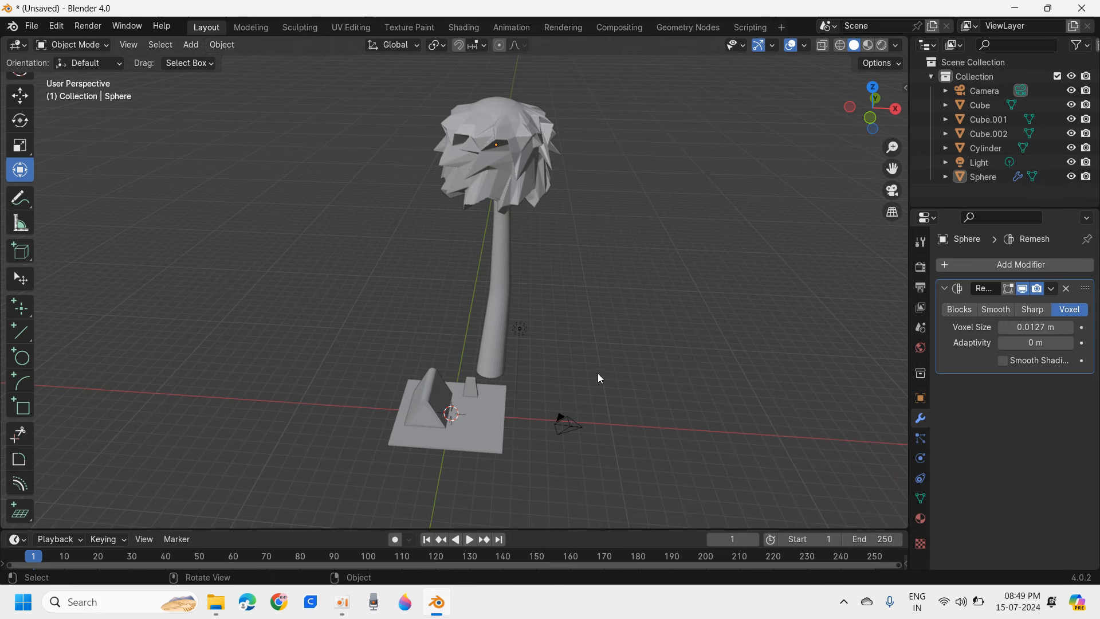
click(222, 45)
click(190, 45)
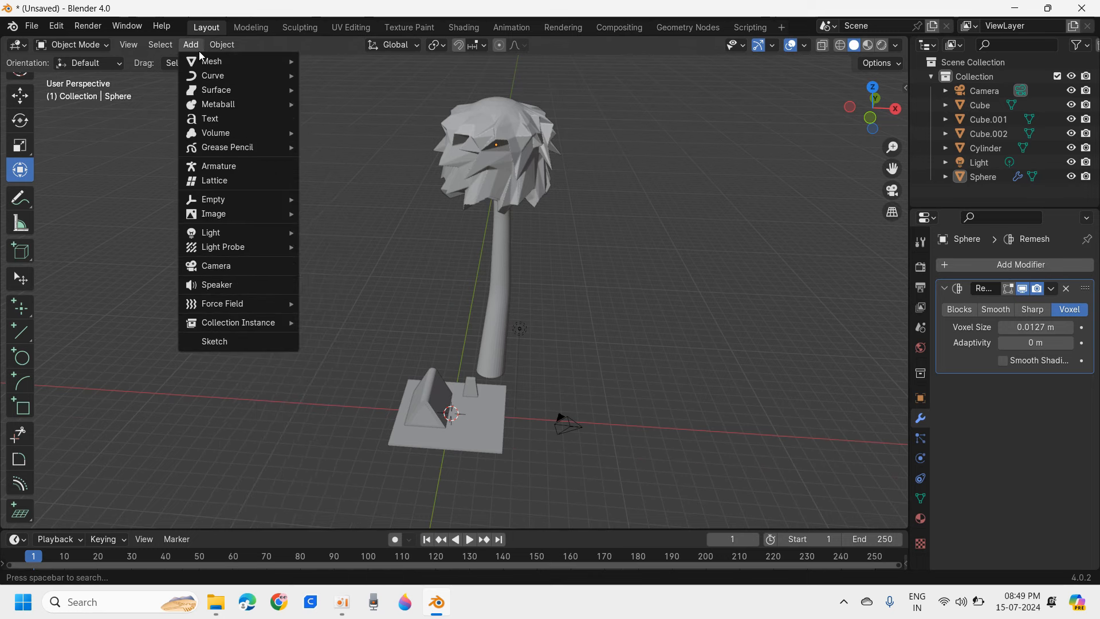
Duplicate the base slab in place and scale the copy up well beyond the original's edges
click(479, 415)
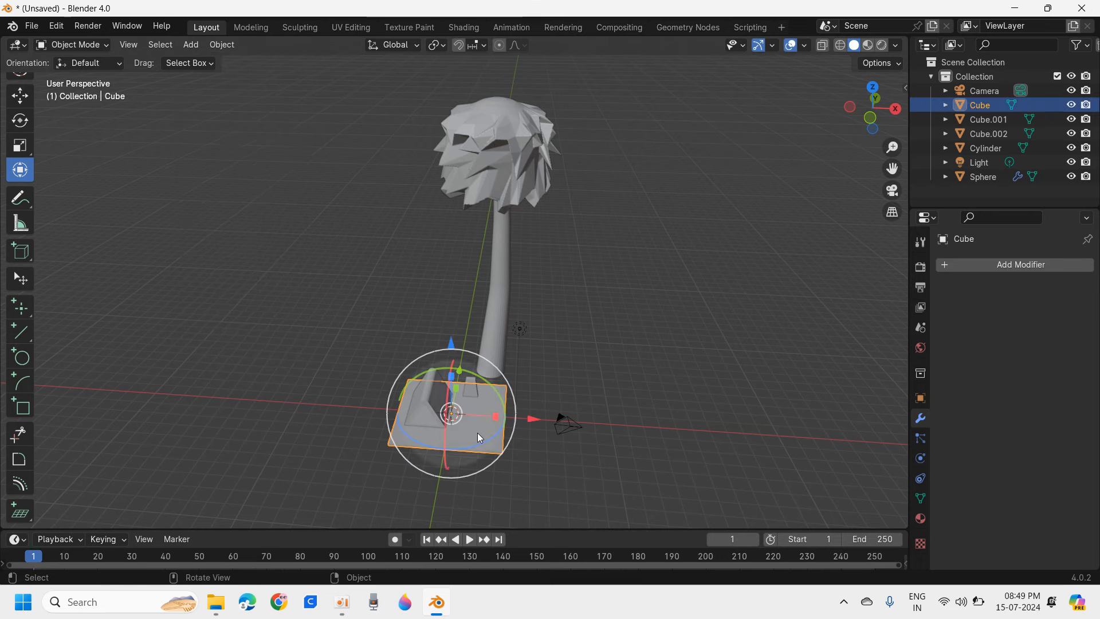
right_click(479, 418)
click(426, 435)
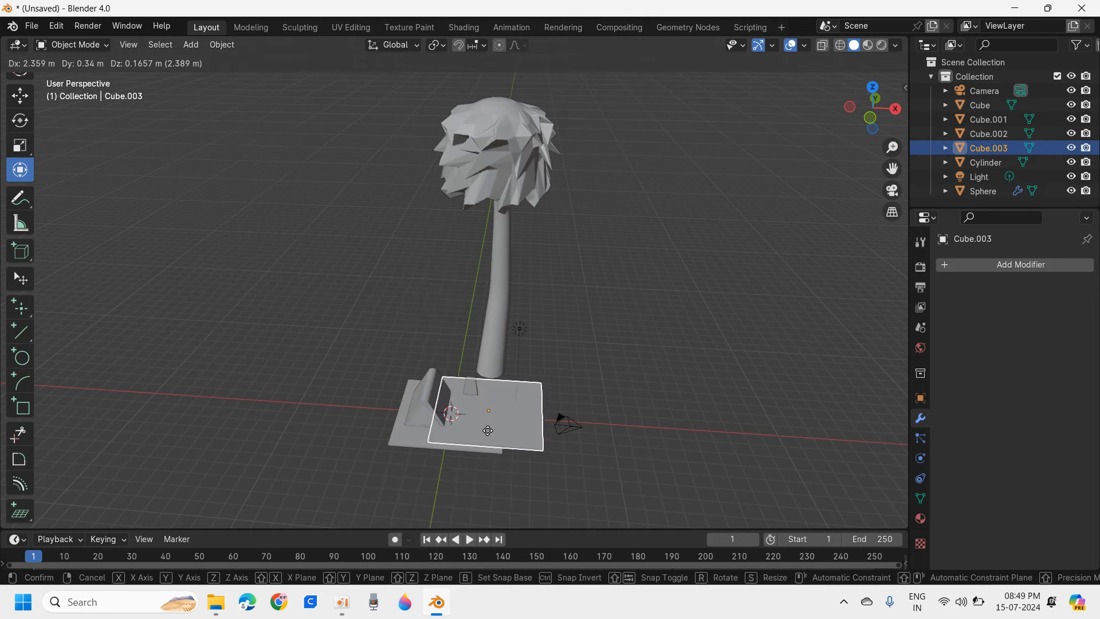
right_click(497, 418)
key(s)
click(642, 417)
Move the enlarged slab copy down about 0.63 m along Z
middle_drag(459, 380, 451, 342)
drag(446, 313, 447, 321)
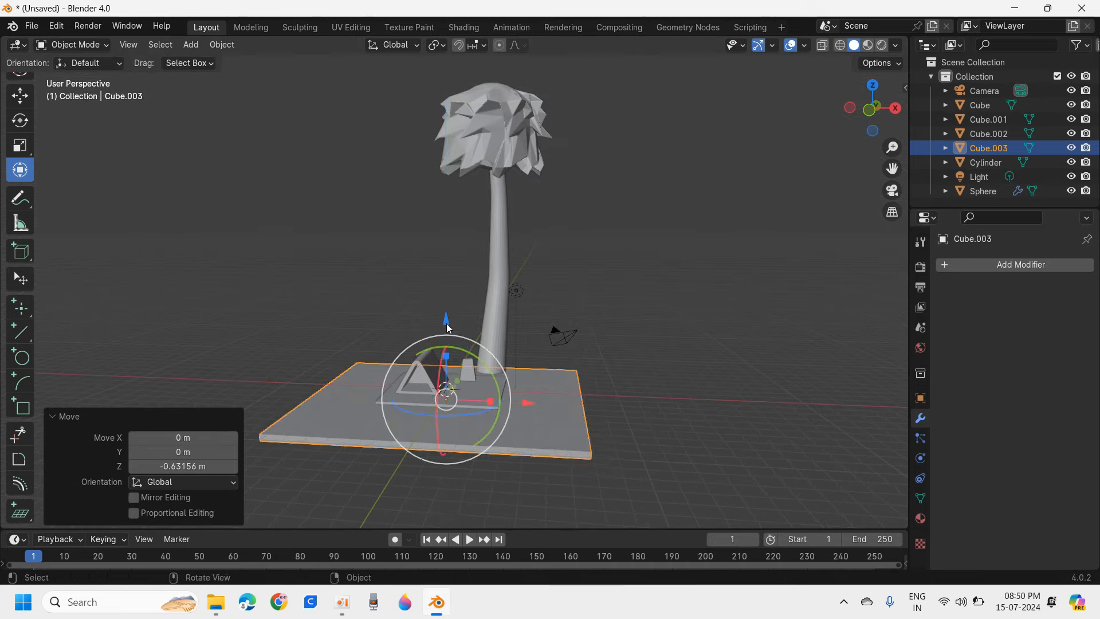
middle_drag(561, 396, 474, 398)
scroll(393, 465, up, 3)
scroll(398, 434, down, 2)
Lower the enlarged slab about another 0.068 m along Z beneath the original base slab
click(408, 422)
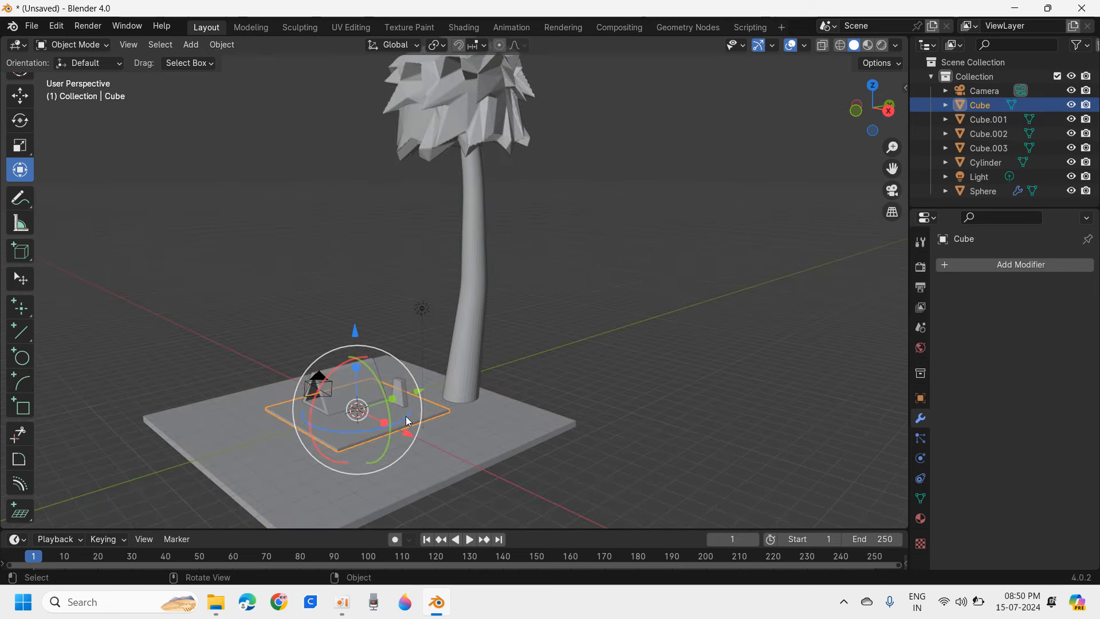
middle_drag(535, 360, 651, 342)
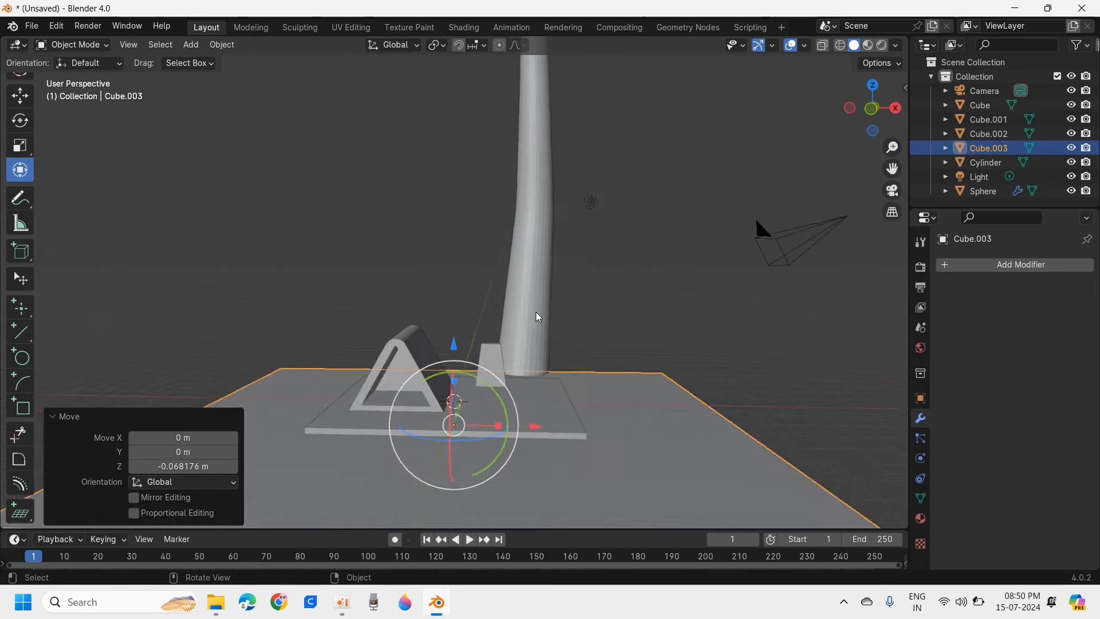
middle_drag(536, 312, 560, 331)
scroll(540, 387, down, 2)
scroll(565, 313, down, 3)
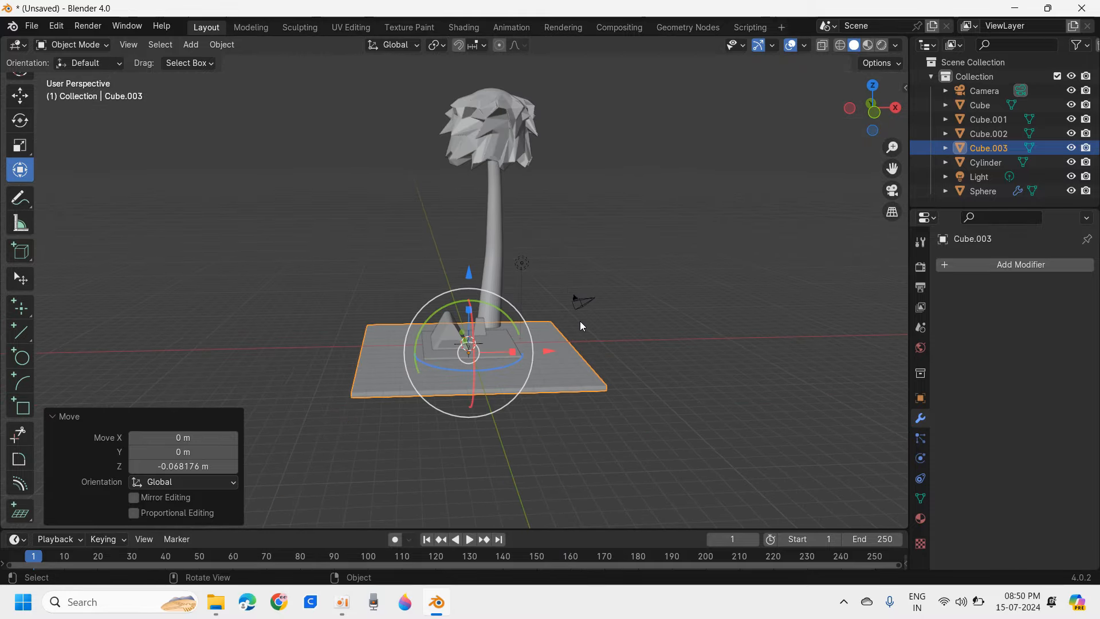
Select all objects in the scene, from the tree crown to the large ground slab
click(378, 197)
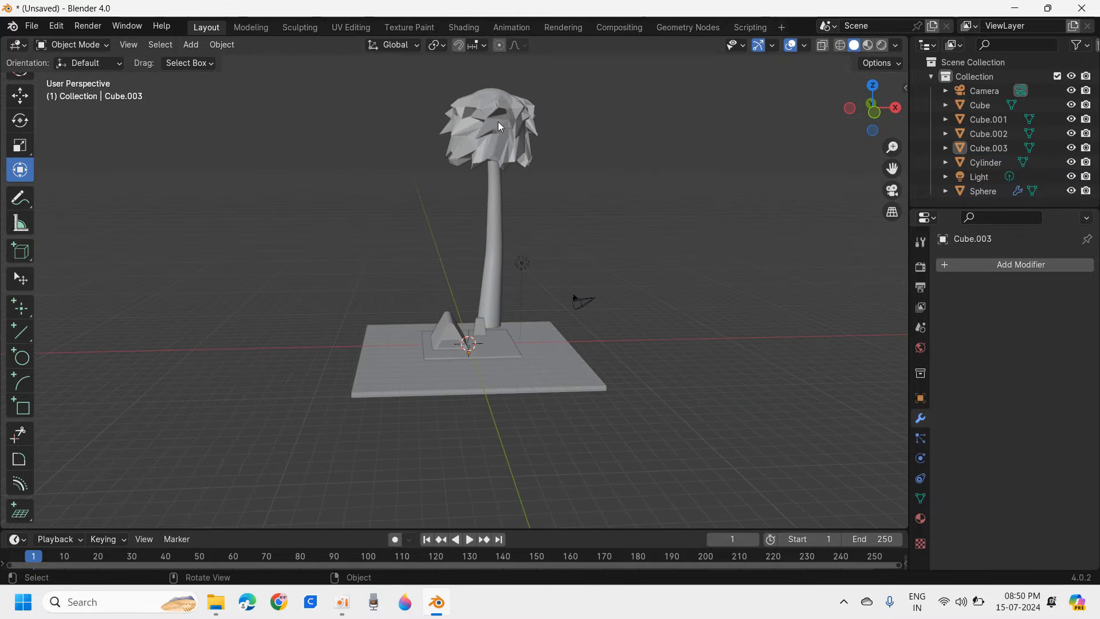
drag(354, 107, 686, 409)
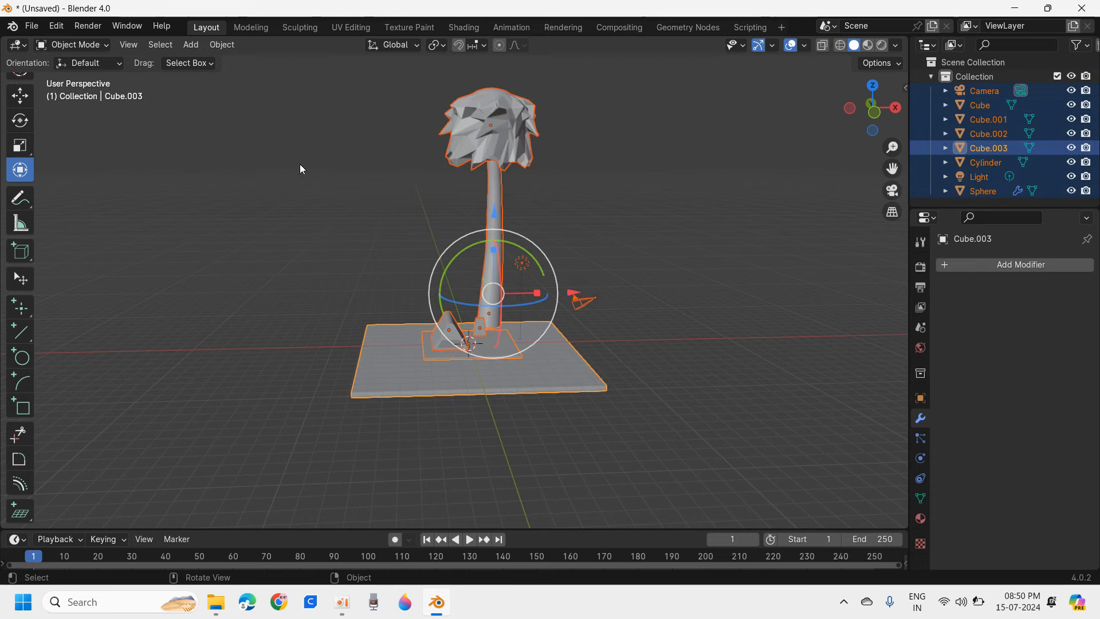
Clear the selection, reselect every object in the scene, and start exporting the selected objects to a file
click(232, 108)
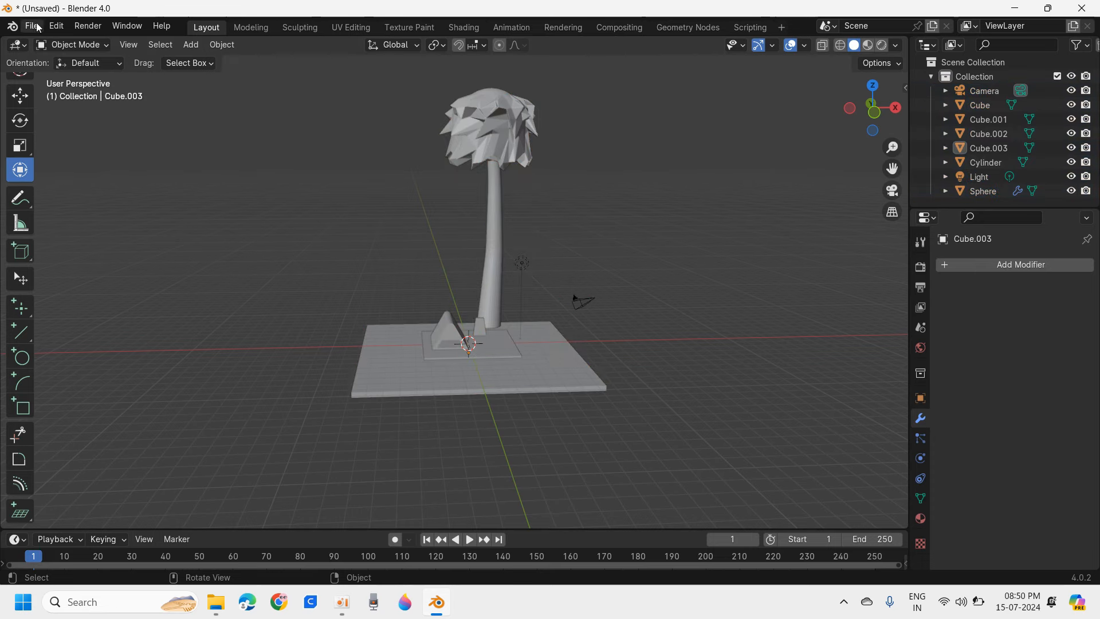
drag(354, 146, 676, 339)
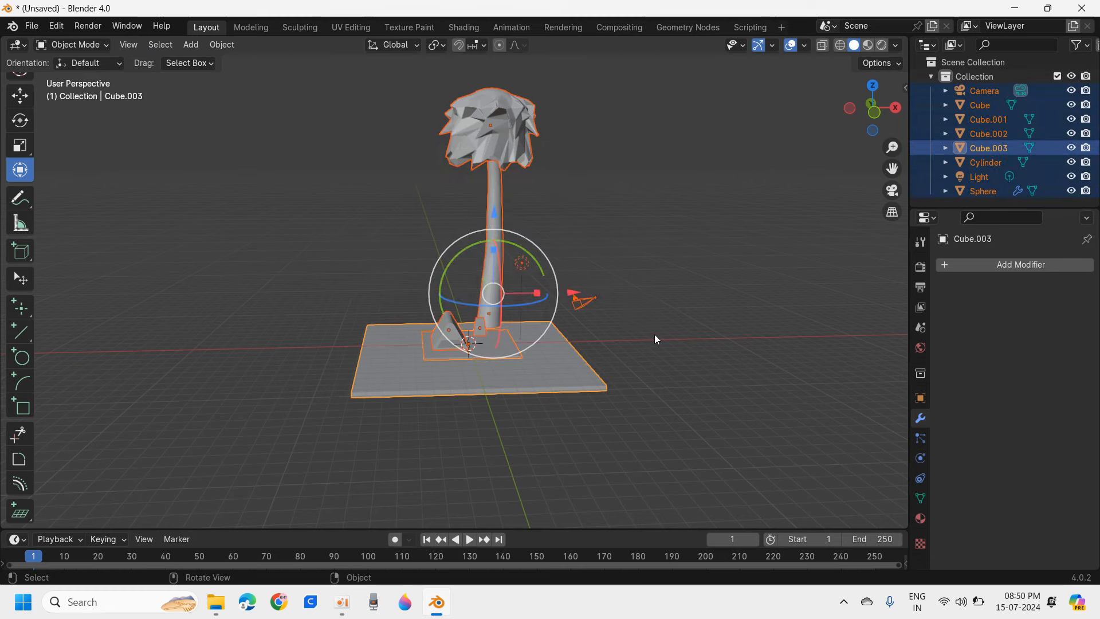
click(31, 27)
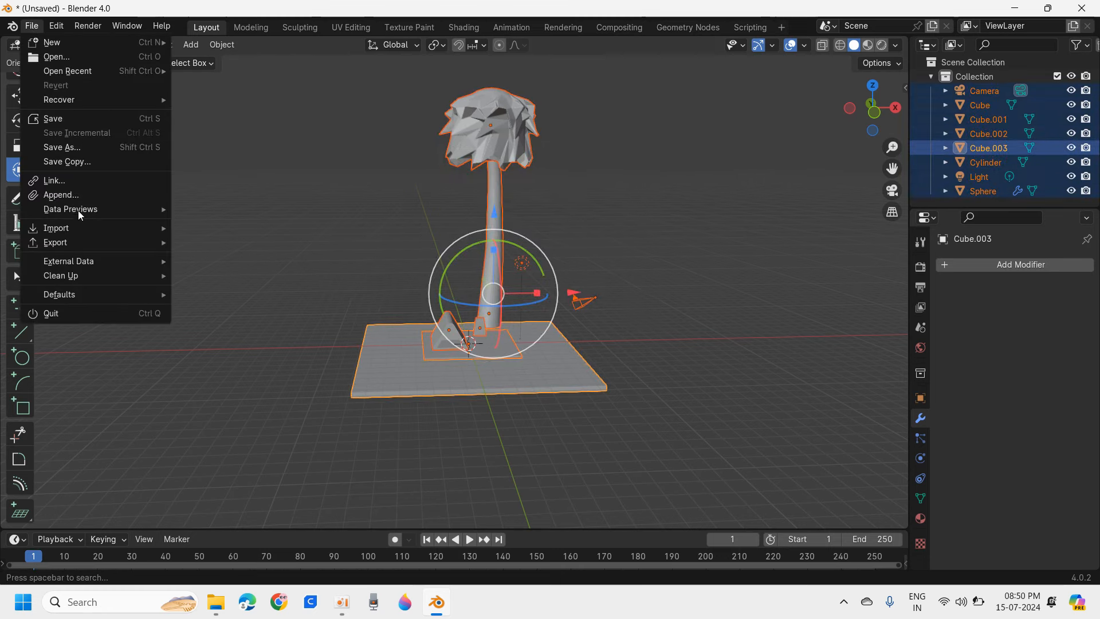
mouse_move(86, 239)
click(238, 359)
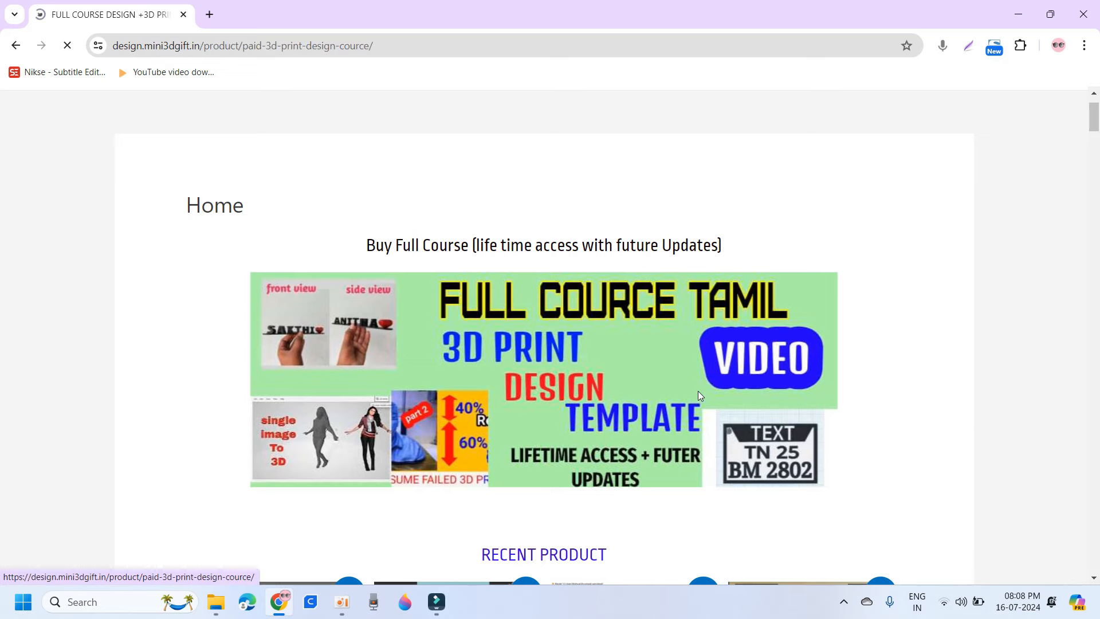
Switch to the Chrome product page for the 3D print design course and read through its description and lesson list
scroll(700, 397, down, 6)
scroll(700, 396, down, 4)
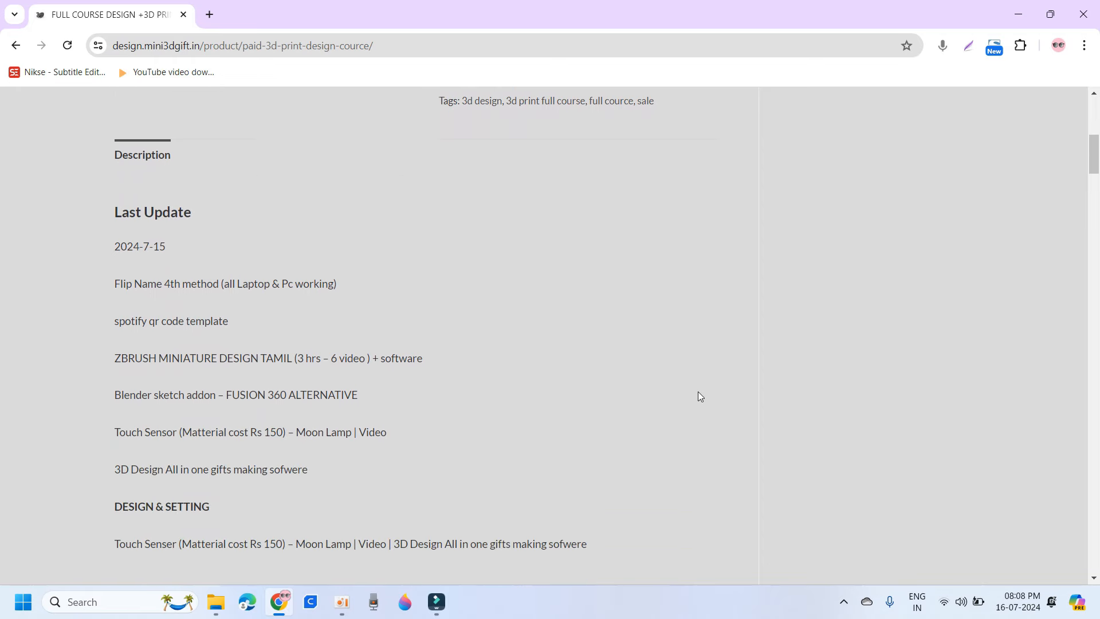
drag(113, 176, 248, 328)
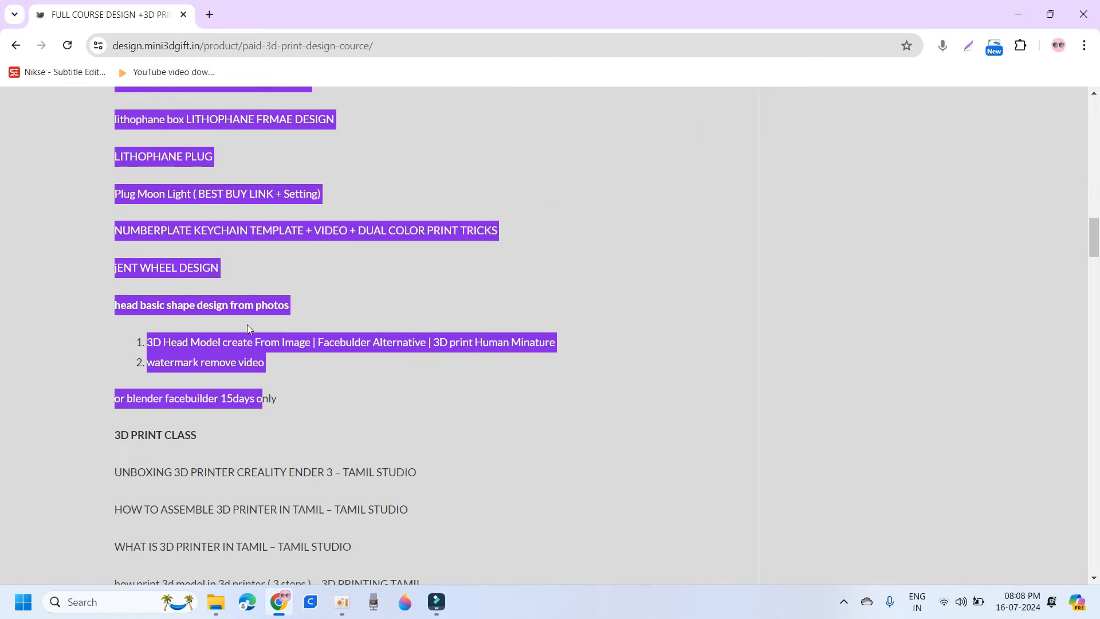
click(329, 315)
scroll(265, 341, down, 3)
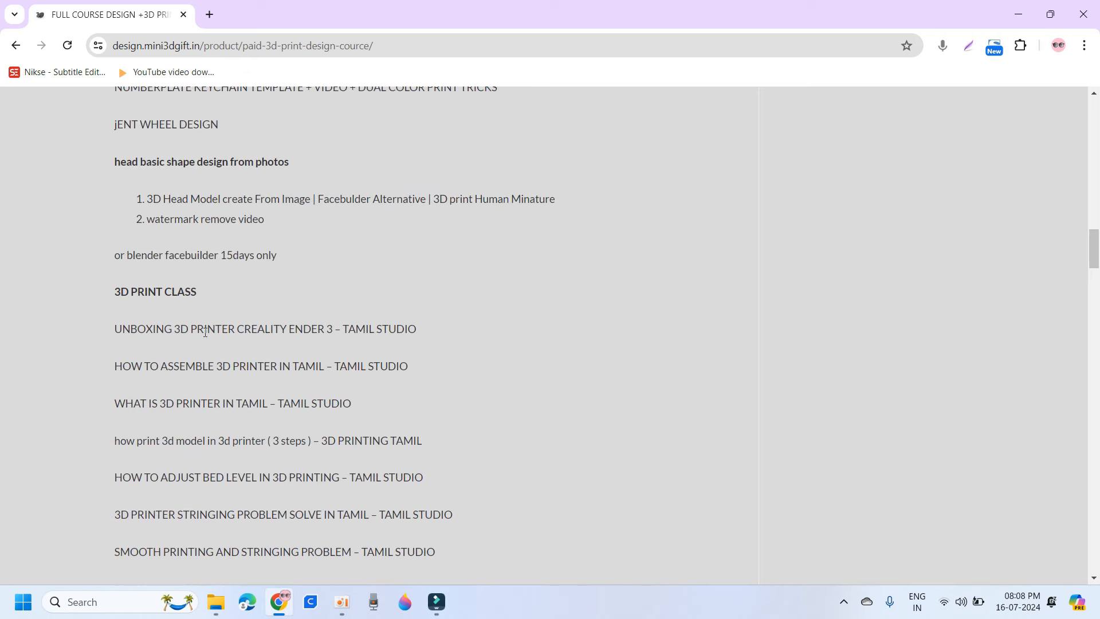
scroll(206, 332, down, 15)
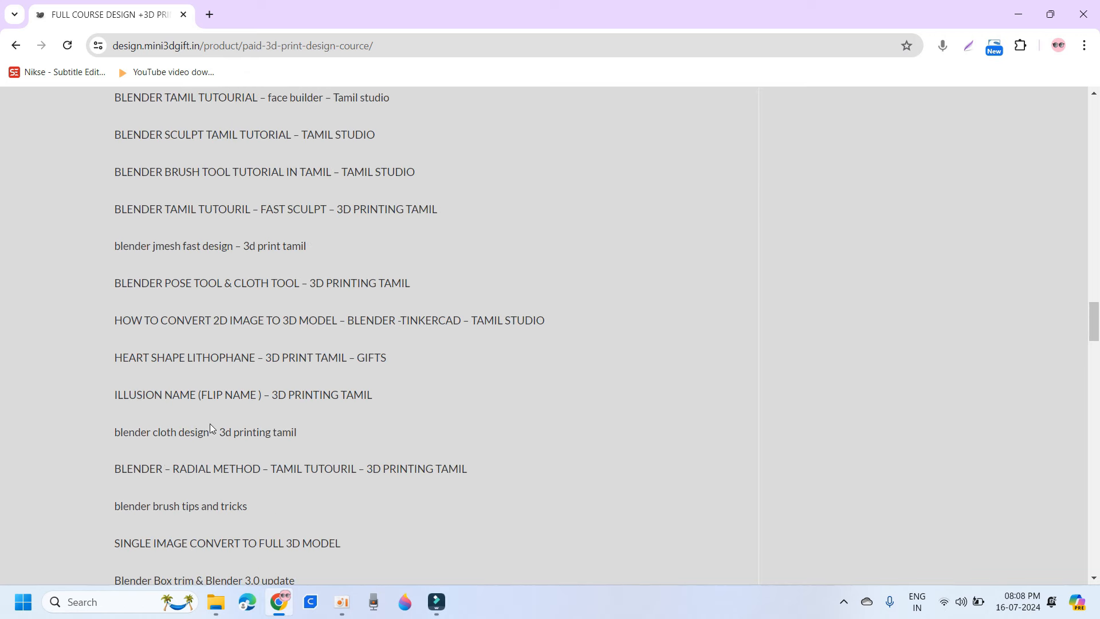
scroll(211, 429, up, 3)
Return to the design shop's home page and look through its recent products, best deals, beginner's choice and gift template listings
click(14, 48)
scroll(427, 292, down, 15)
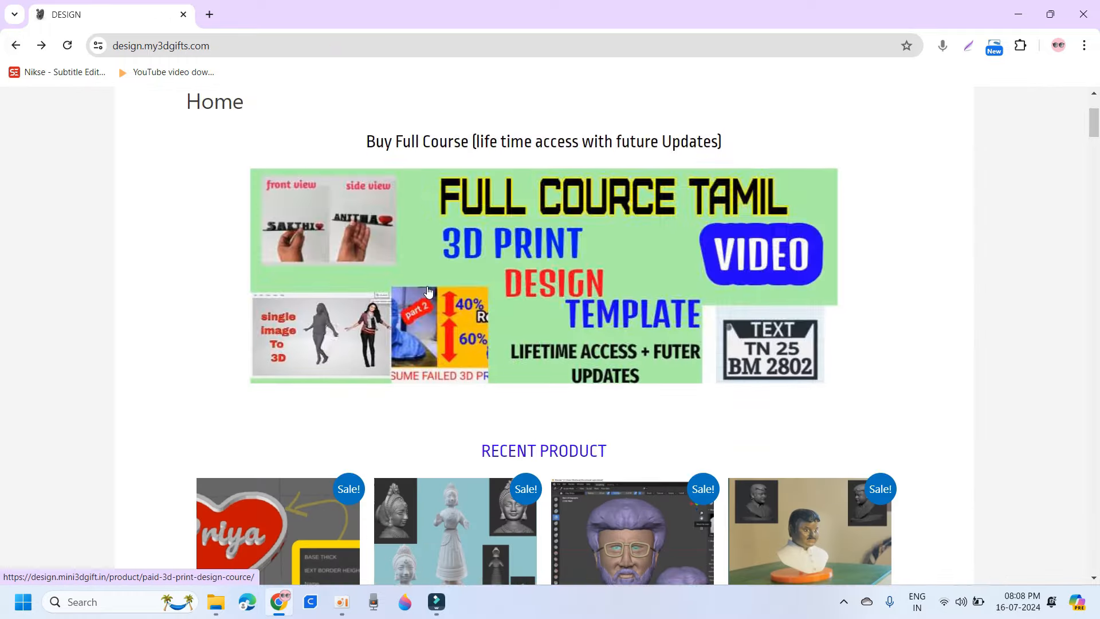
scroll(427, 293, down, 17)
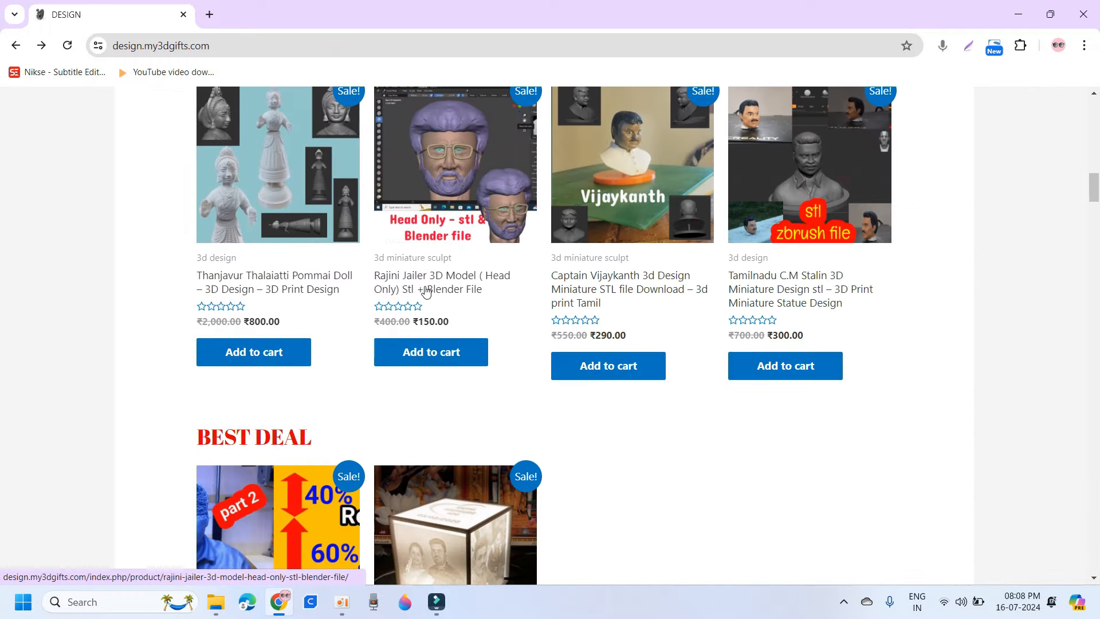
scroll(245, 380, down, 7)
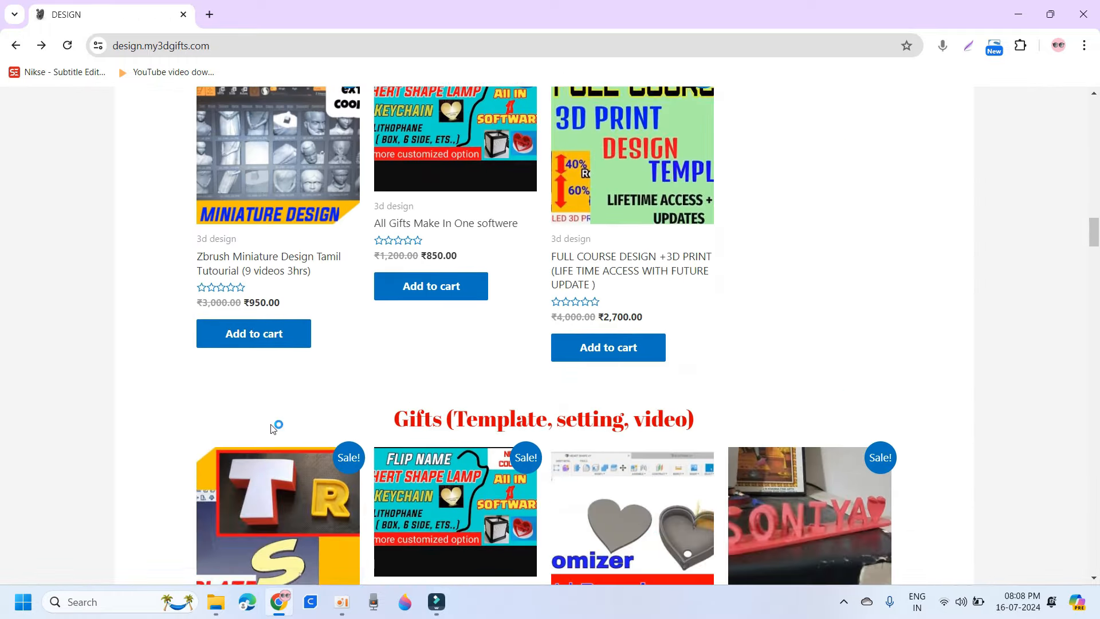
scroll(642, 396, down, 3)
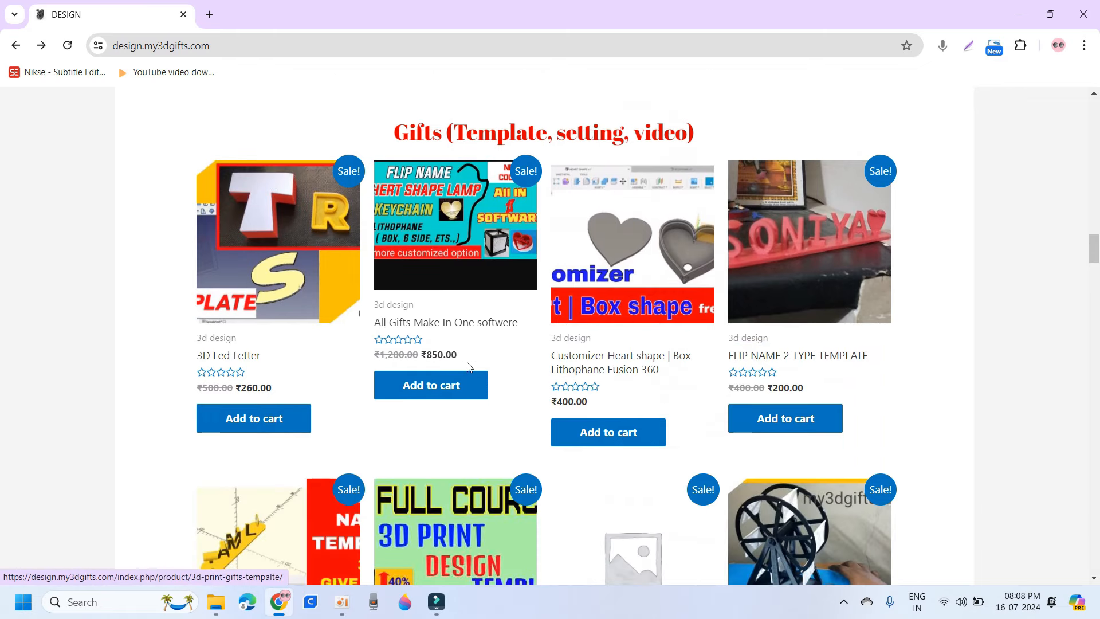
scroll(469, 366, up, 7)
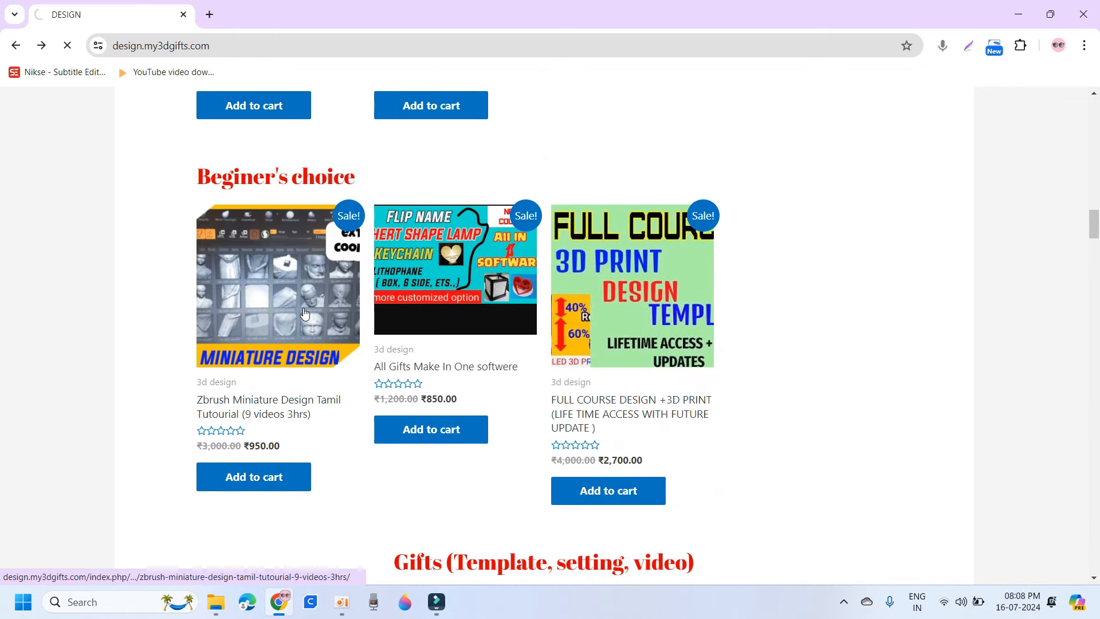